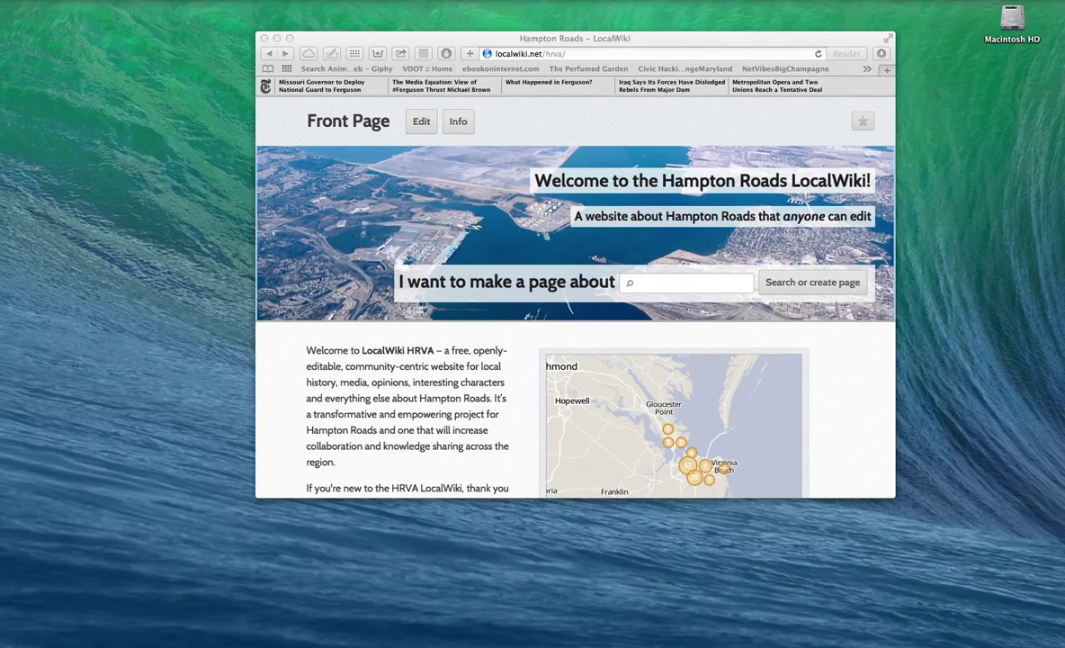
Step: Scroll through the Hampton Roads front page to the Culture & Recreation links
left_click_drag(523, 38, 487, 34)
scroll(482, 221, "down", 2)
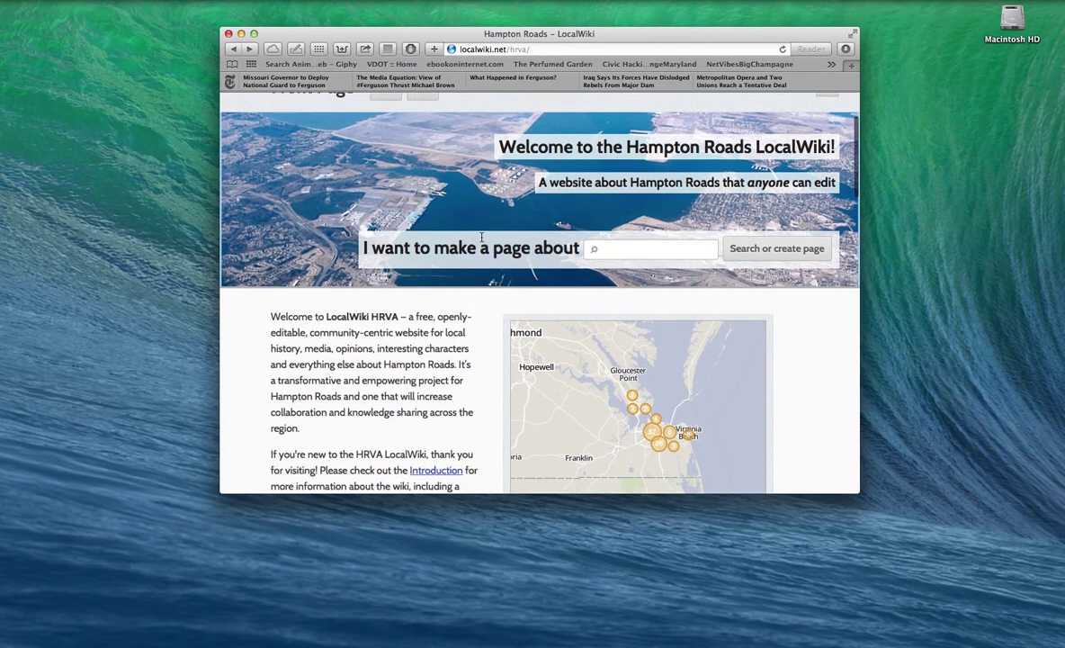
scroll(482, 239, "down", 5)
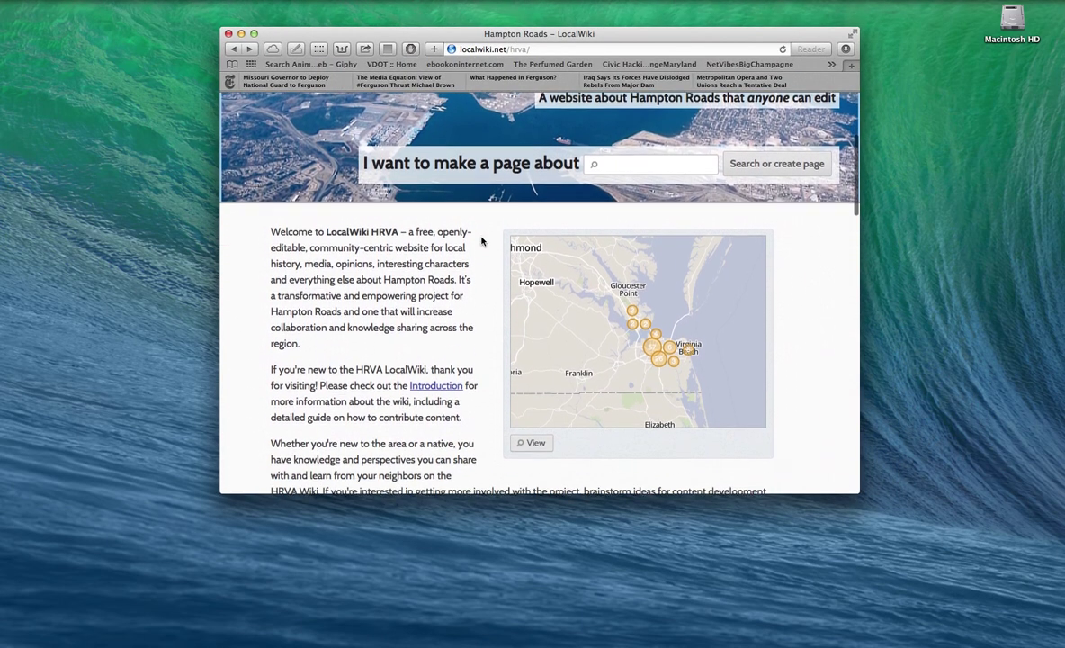
scroll(482, 241, "down", 2)
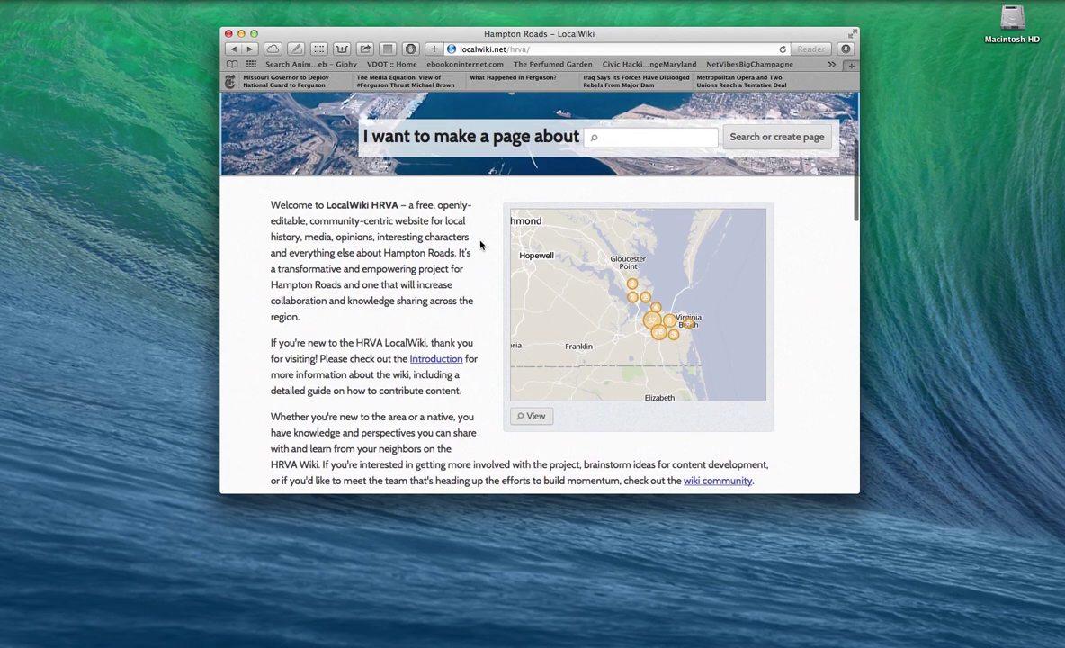
scroll(481, 244, "down", 1)
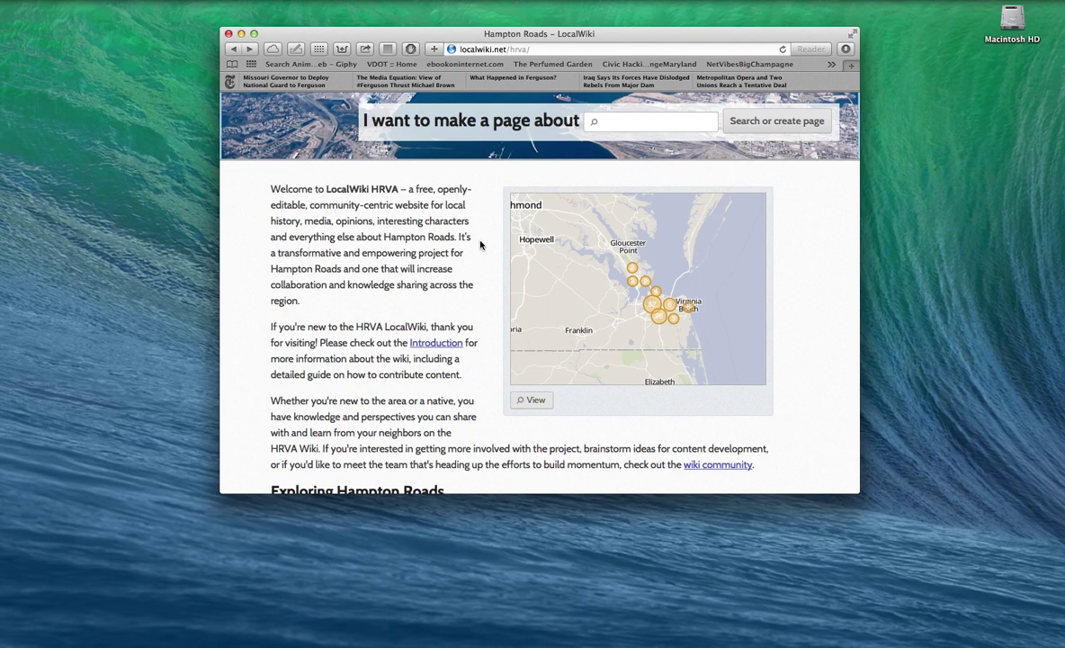
scroll(481, 244, "up", 1)
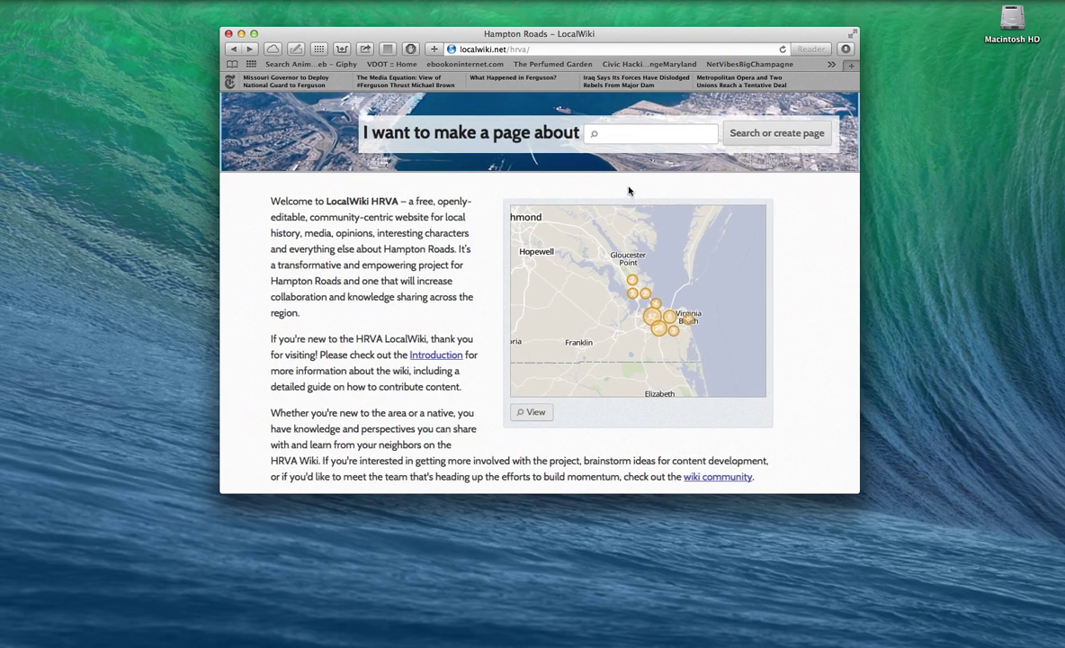
scroll(270, 126, "up", 5)
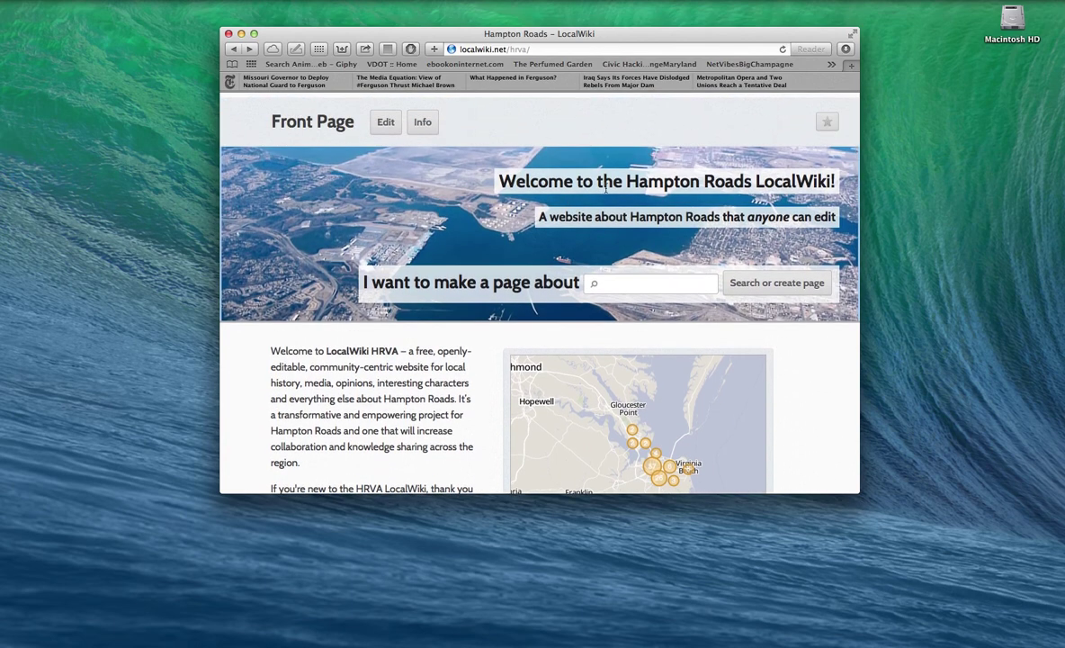
scroll(598, 203, "down", 1)
scroll(598, 204, "down", 2)
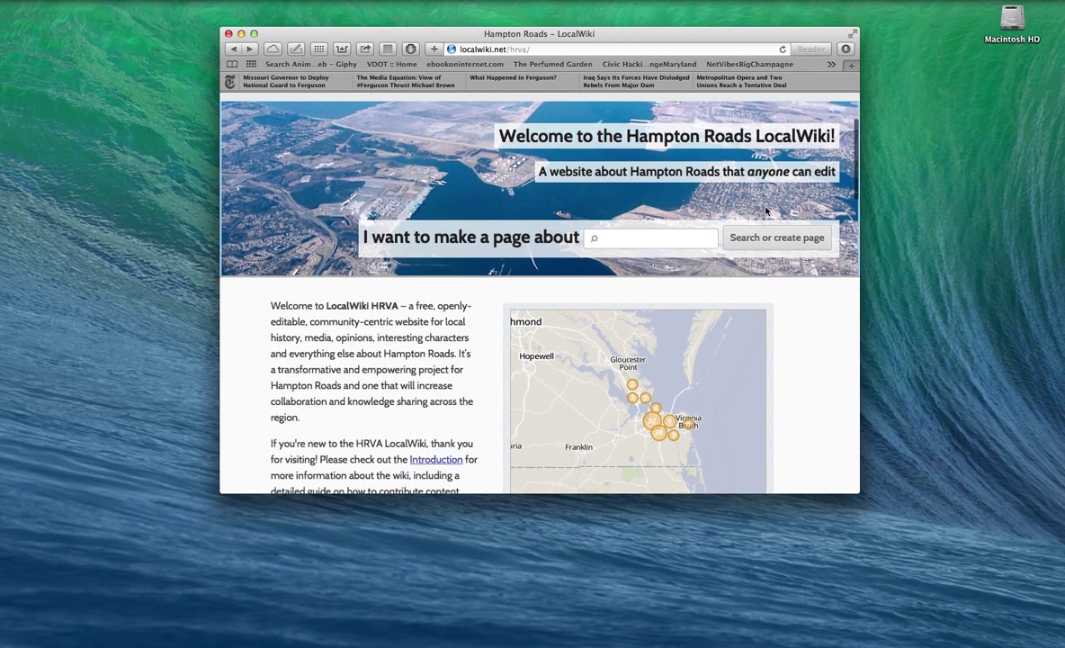
scroll(763, 214, "down", 3)
scroll(758, 219, "down", 3)
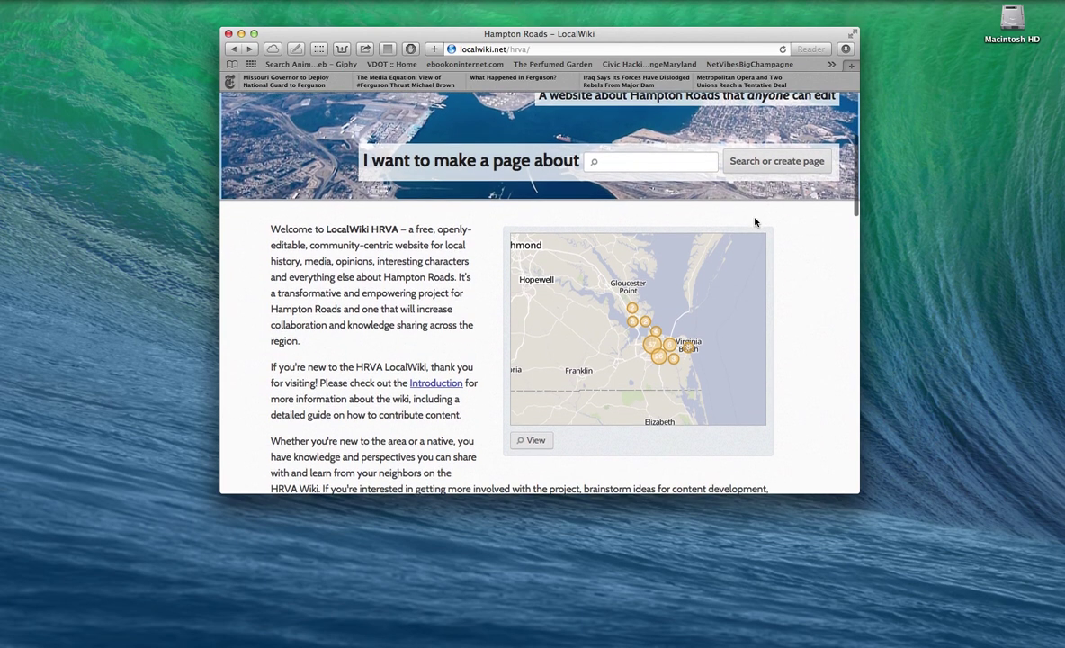
scroll(755, 223, "down", 2)
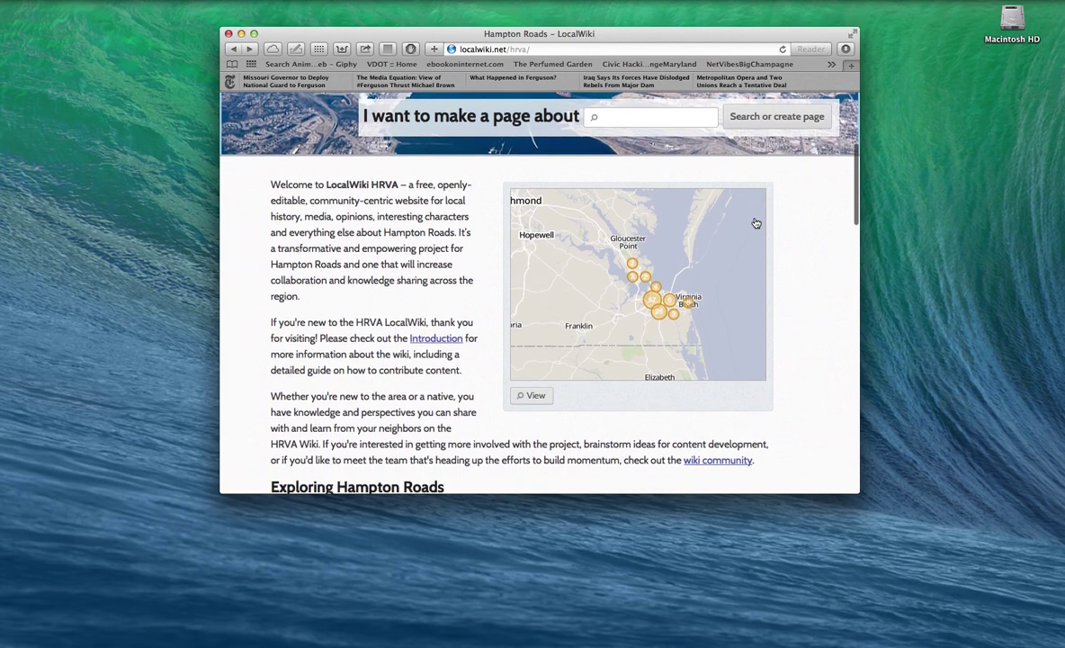
scroll(756, 236, "down", 4)
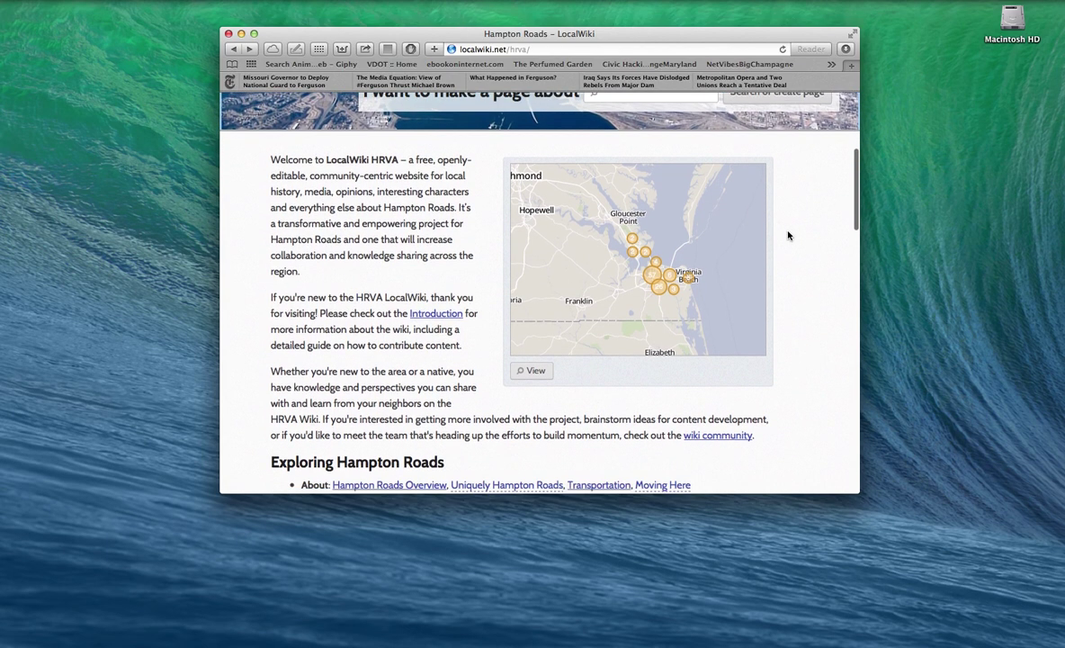
scroll(788, 236, "down", 3)
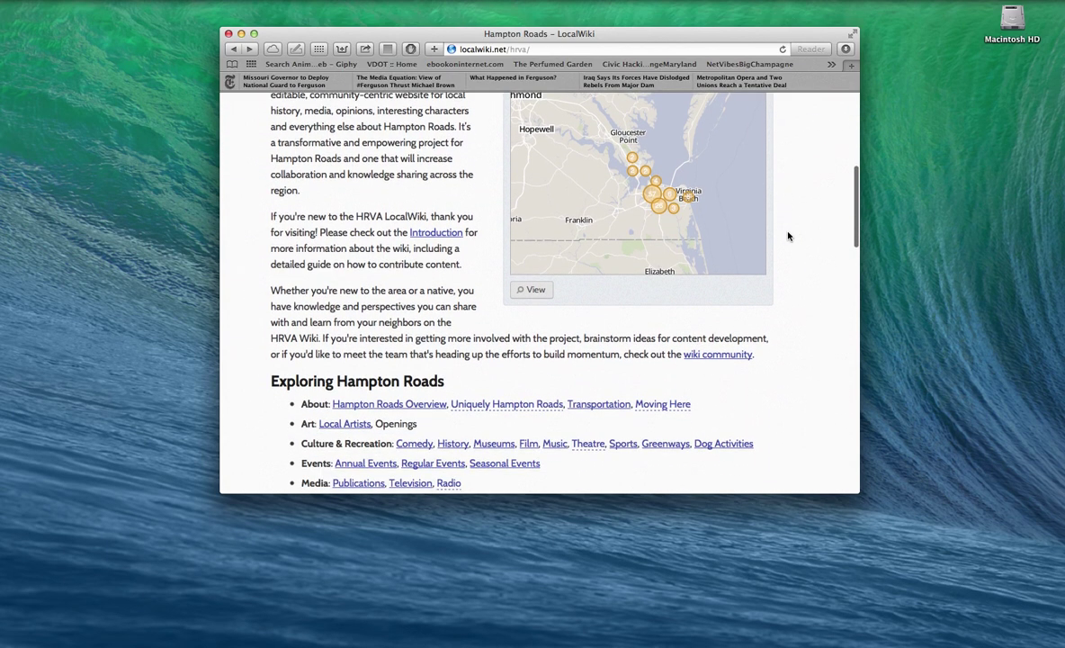
scroll(788, 237, "down", 1)
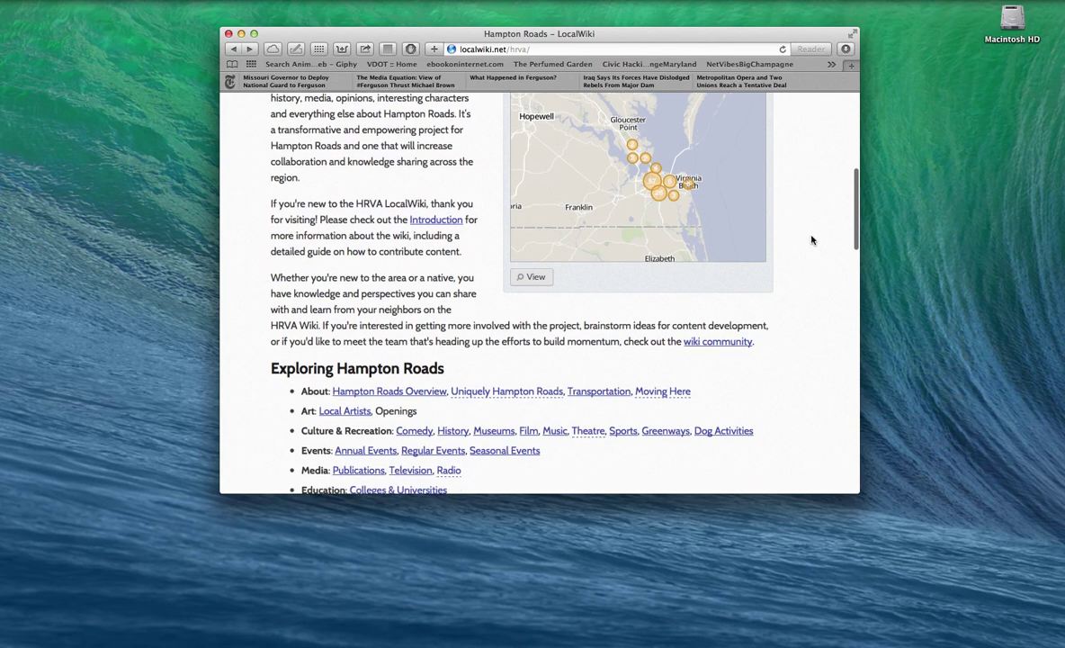
scroll(791, 236, "down", 7)
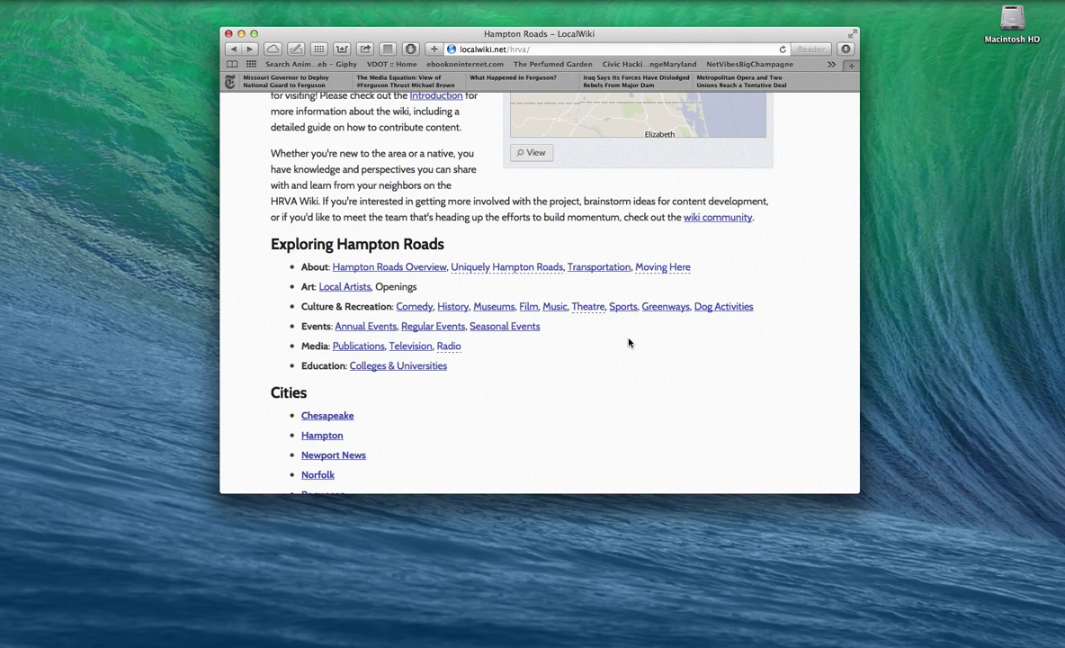
Step: Open the Music page and read down to its Live Music Venues heading
left_click(557, 308)
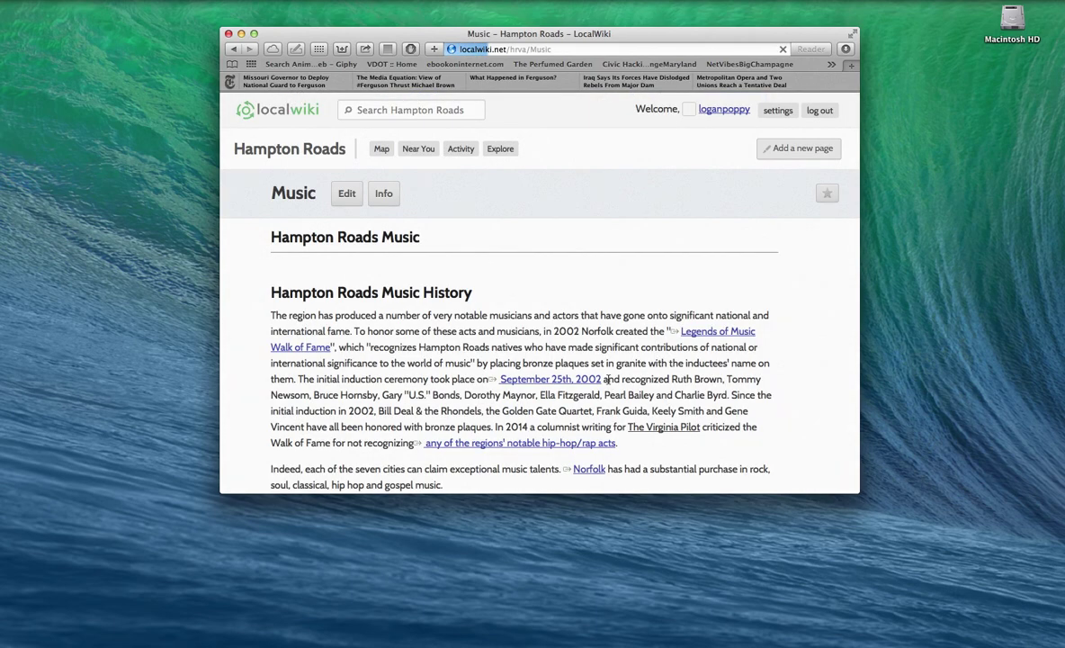
scroll(607, 379, "down", 1)
scroll(609, 377, "down", 4)
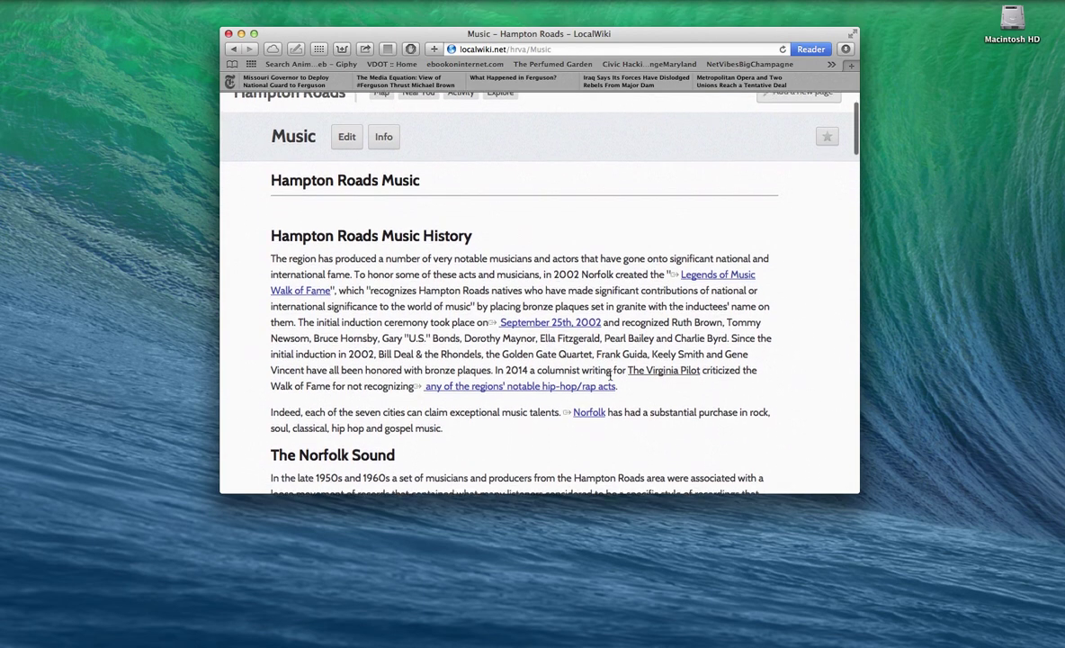
scroll(612, 381, "down", 2)
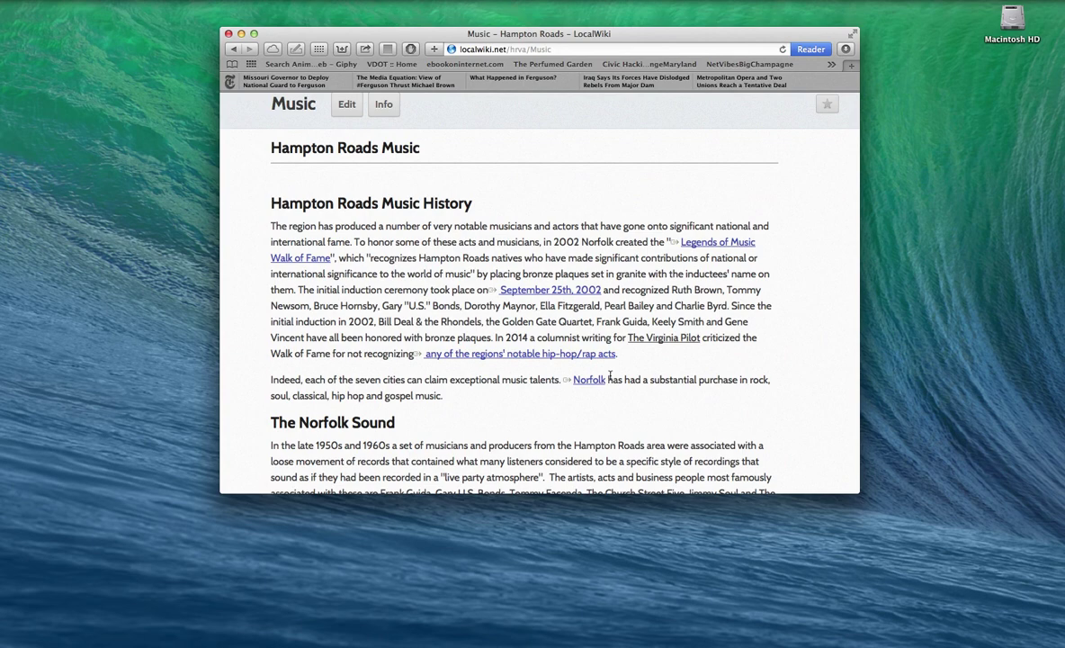
scroll(611, 379, "down", 2)
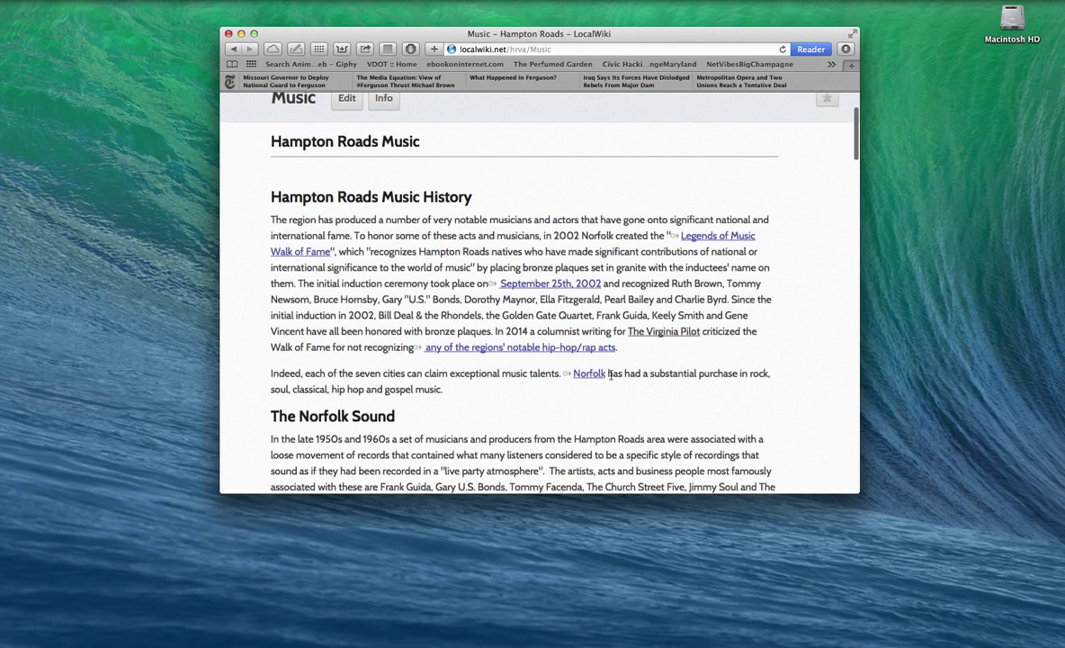
scroll(611, 379, "down", 1)
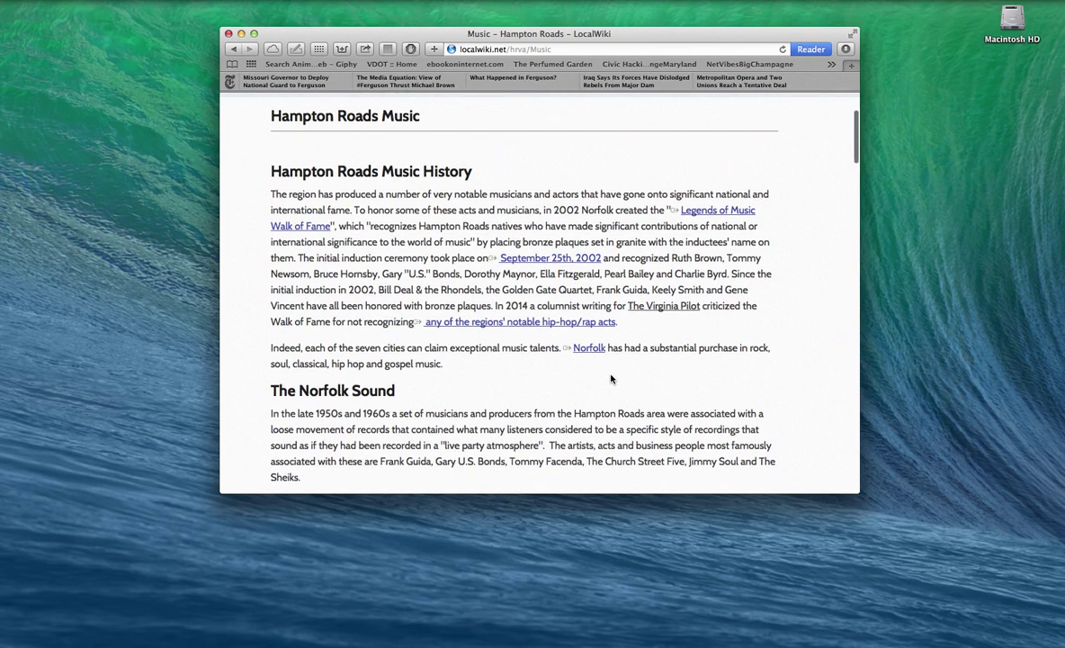
scroll(611, 378, "down", 3)
scroll(611, 378, "down", 3)
scroll(611, 378, "down", 5)
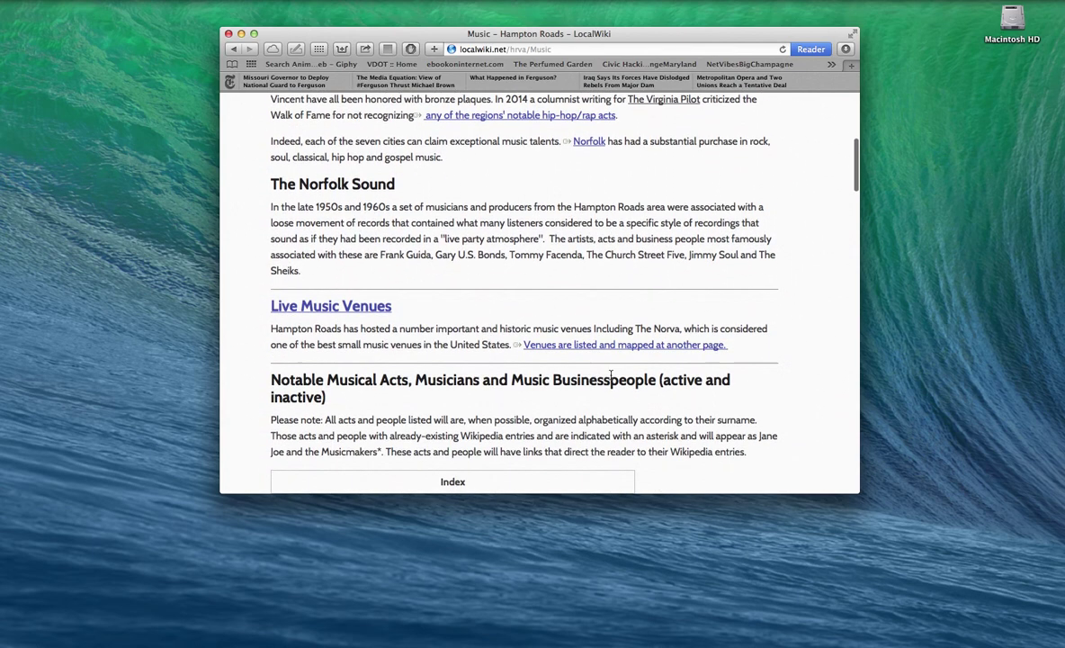
scroll(611, 378, "down", 3)
scroll(610, 379, "down", 5)
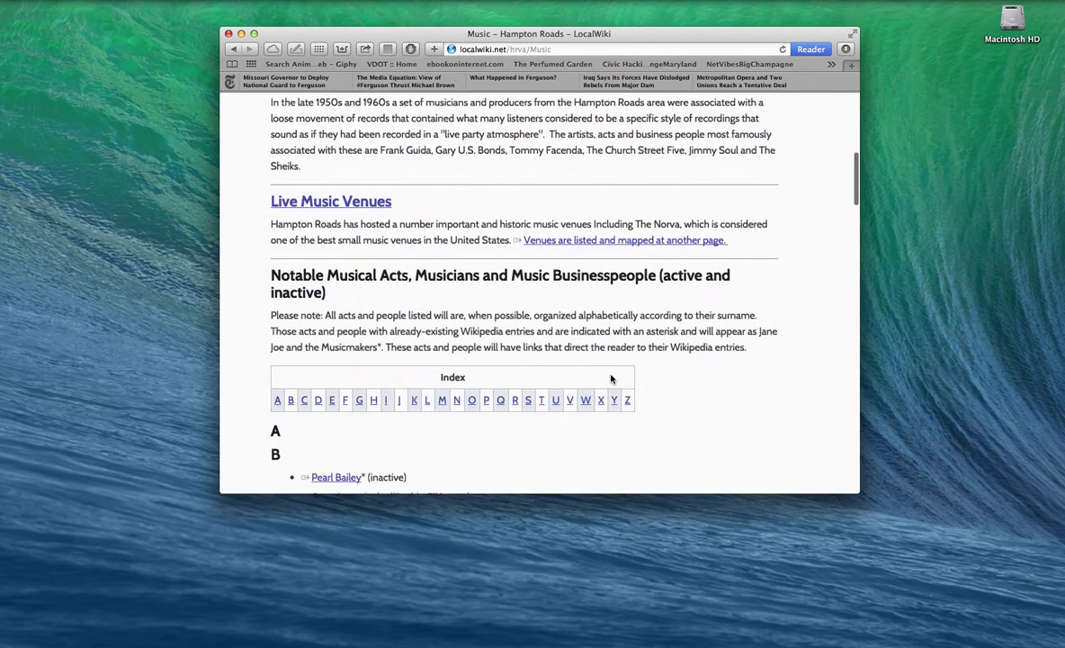
scroll(434, 297, "up", 2)
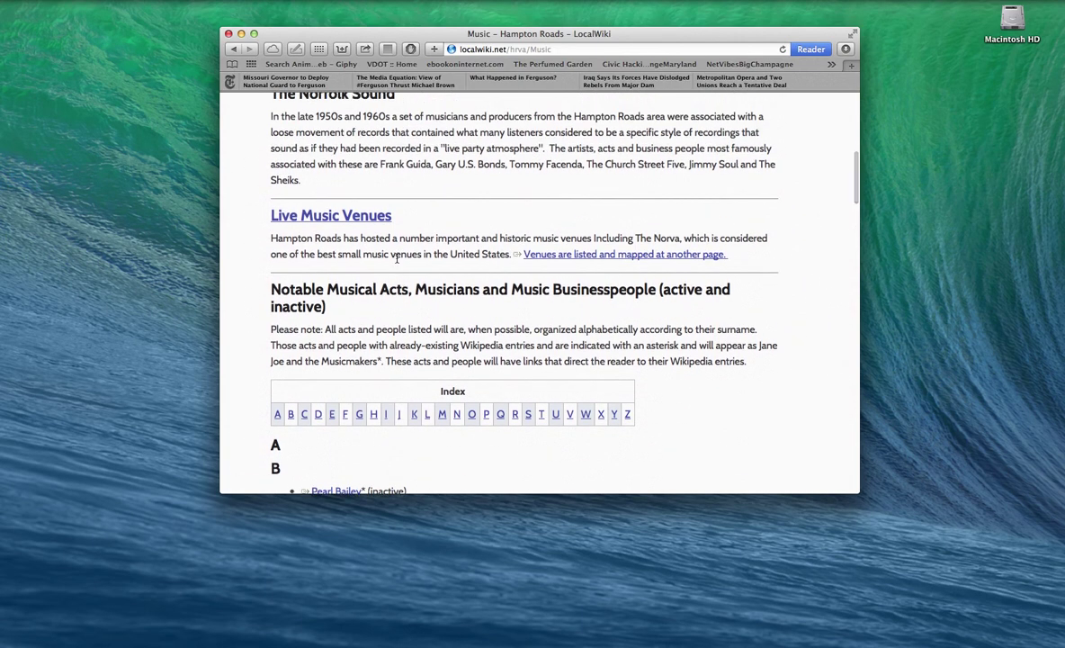
left_click(361, 223)
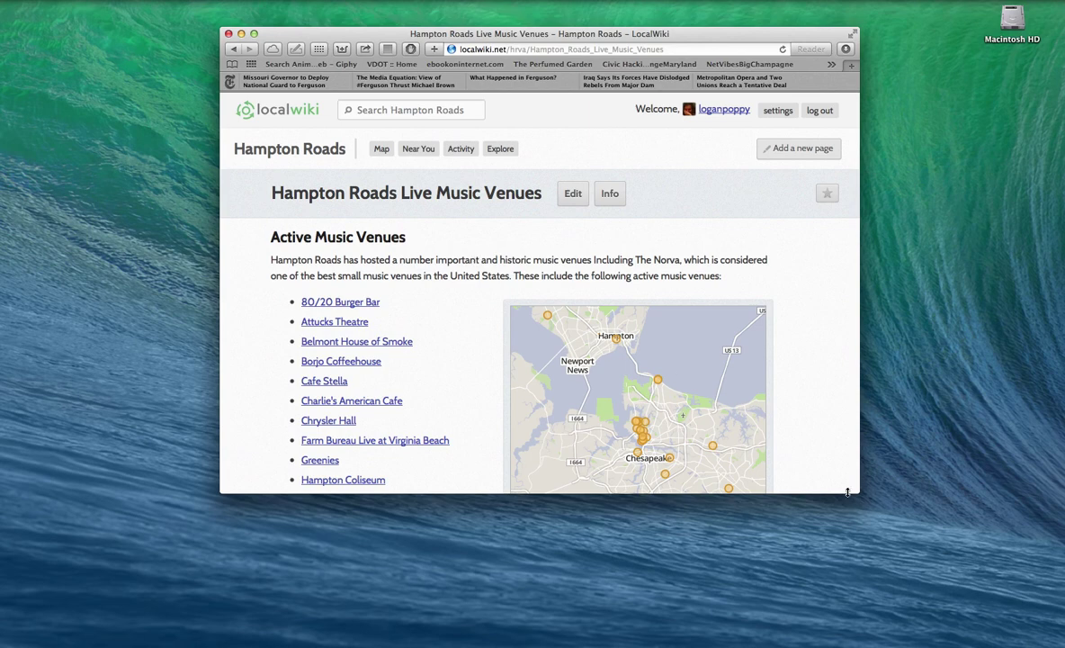
left_click_drag(867, 502, 996, 602)
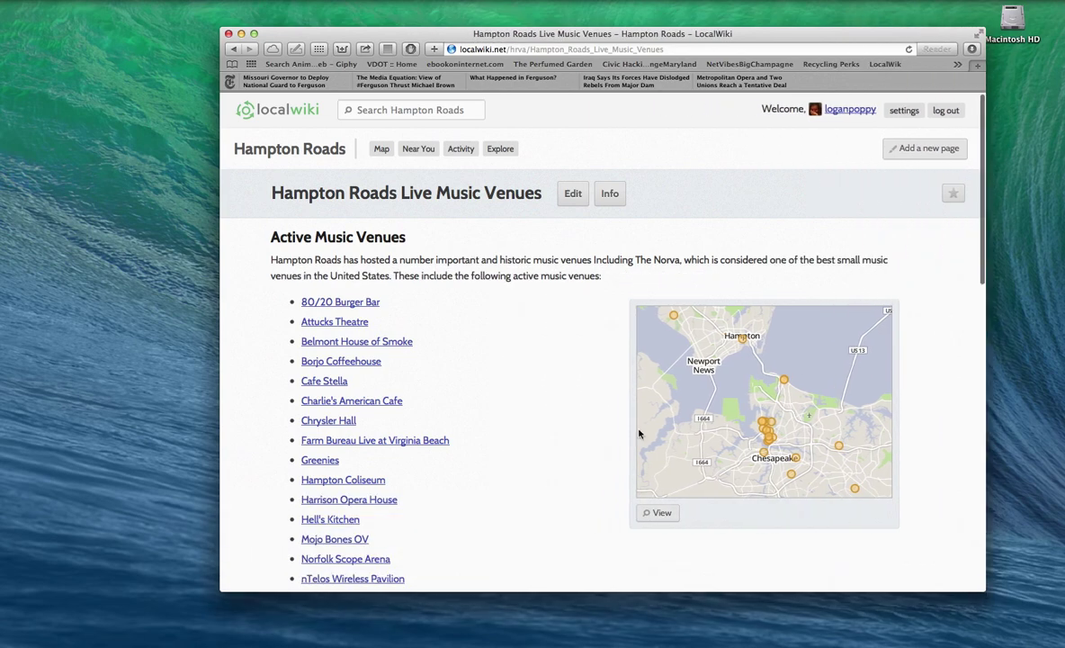
left_click_drag(399, 34, 336, 36)
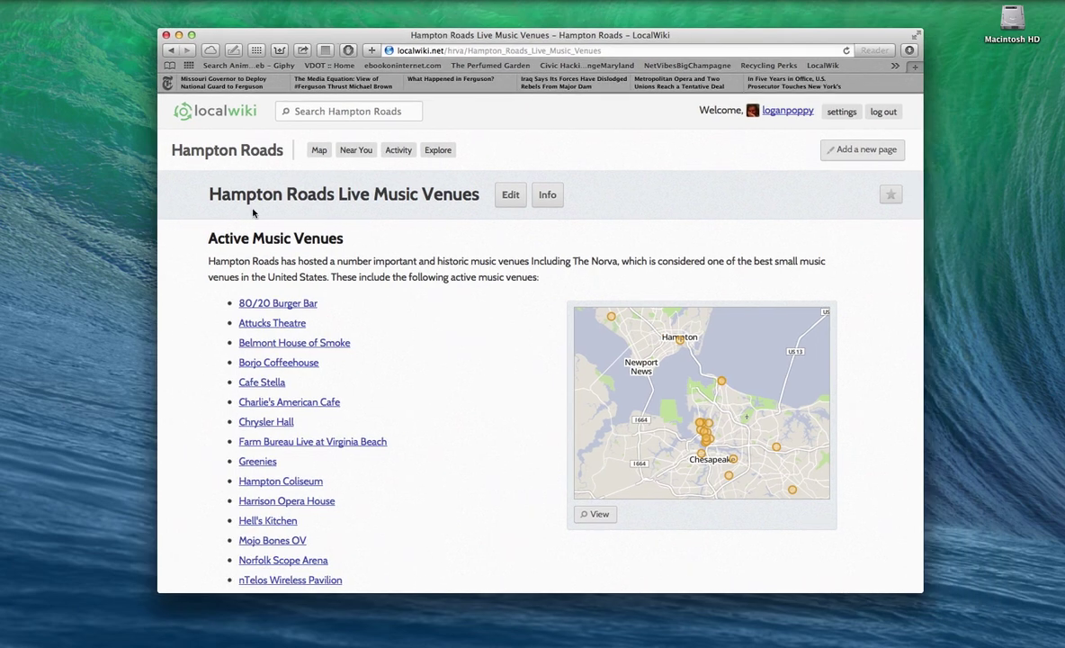
scroll(246, 209, "down", 2)
scroll(246, 209, "down", 10)
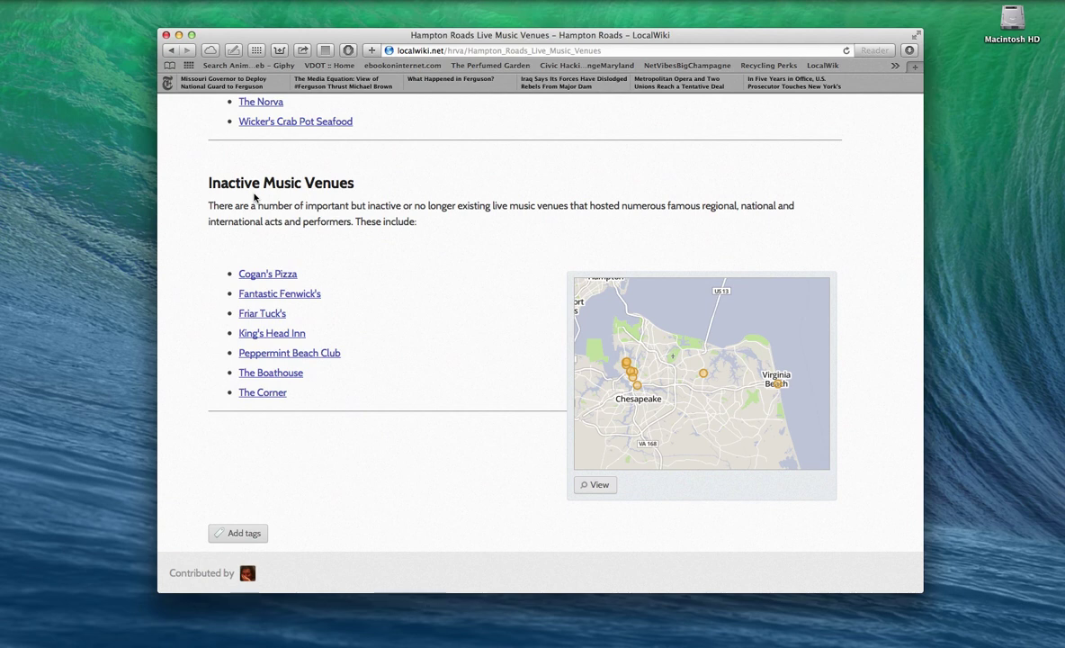
scroll(254, 197, "up", 2)
scroll(253, 197, "up", 1)
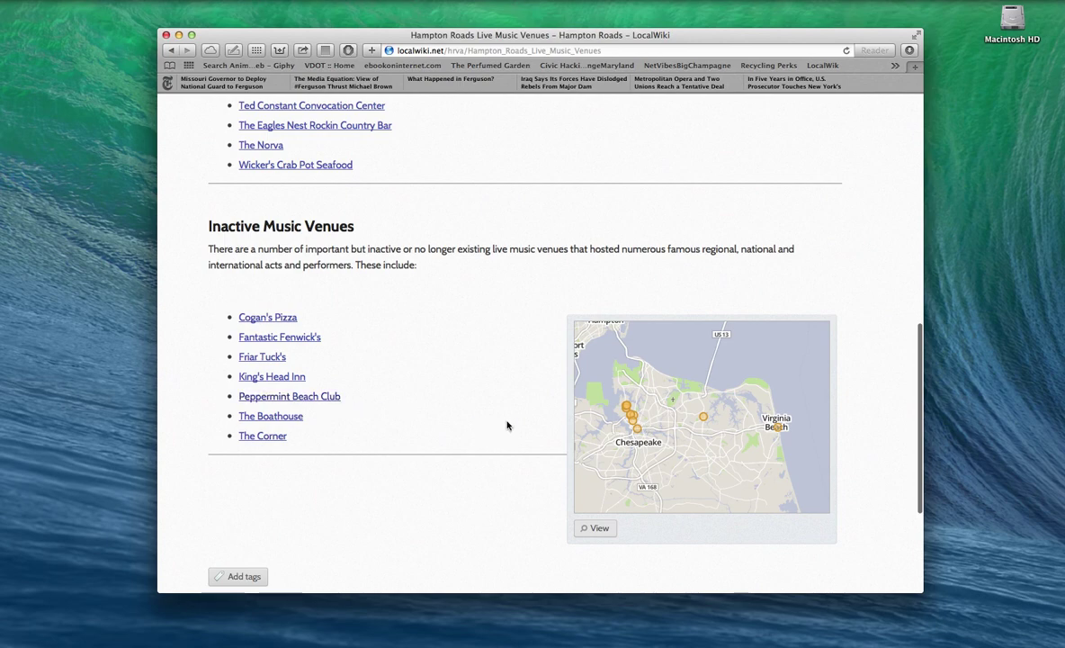
scroll(620, 427, "down", 2)
scroll(620, 427, "up", 6)
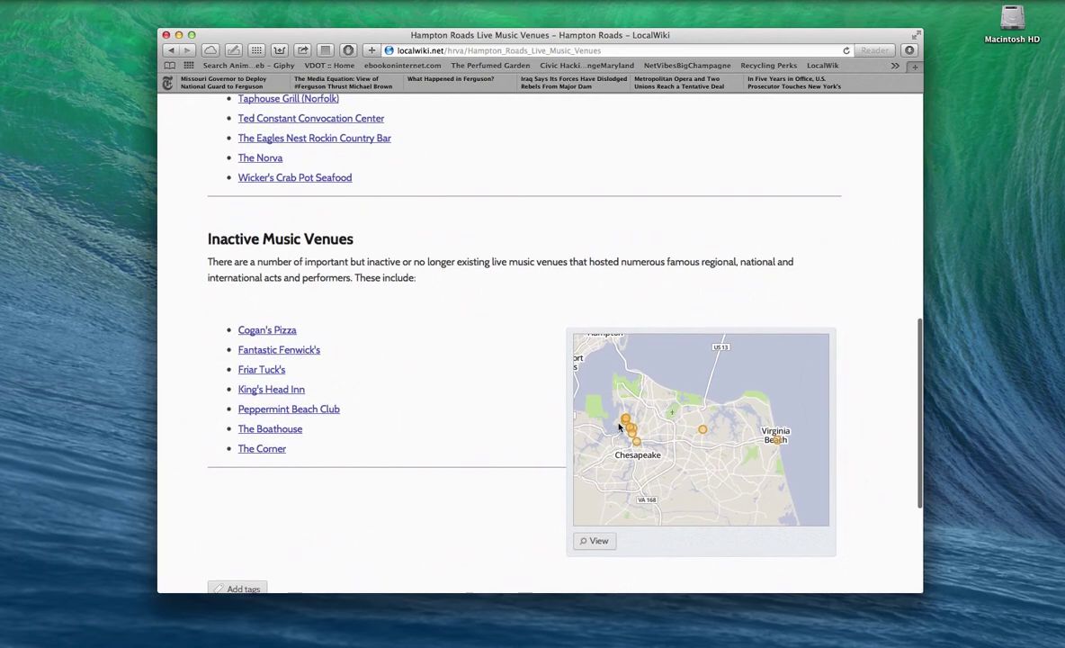
scroll(620, 426, "up", 3)
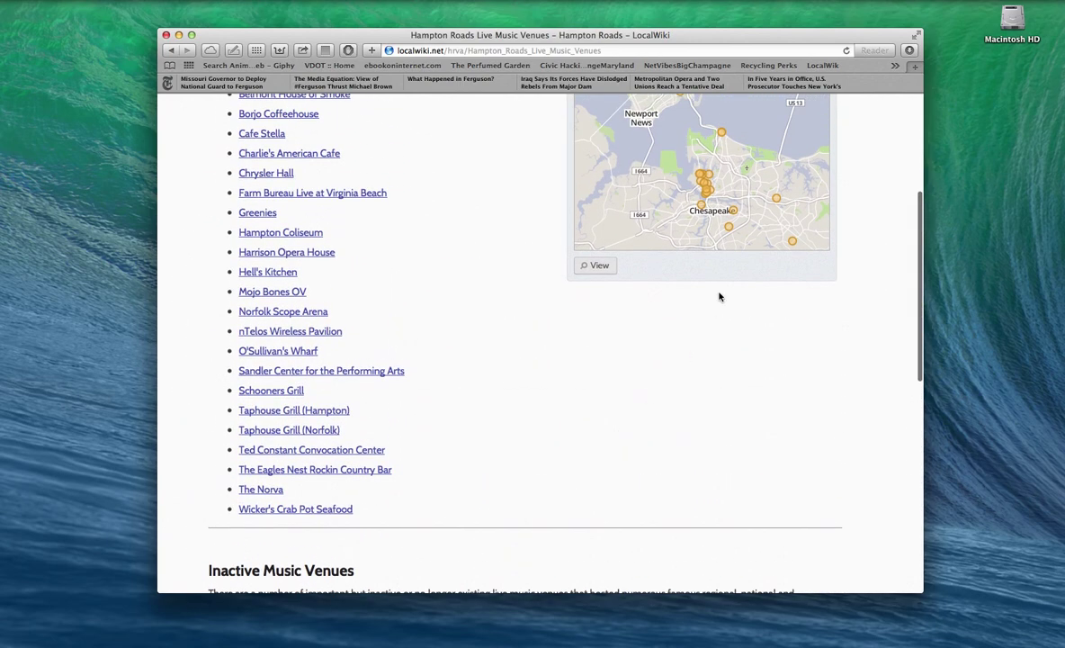
scroll(718, 295, "up", 1)
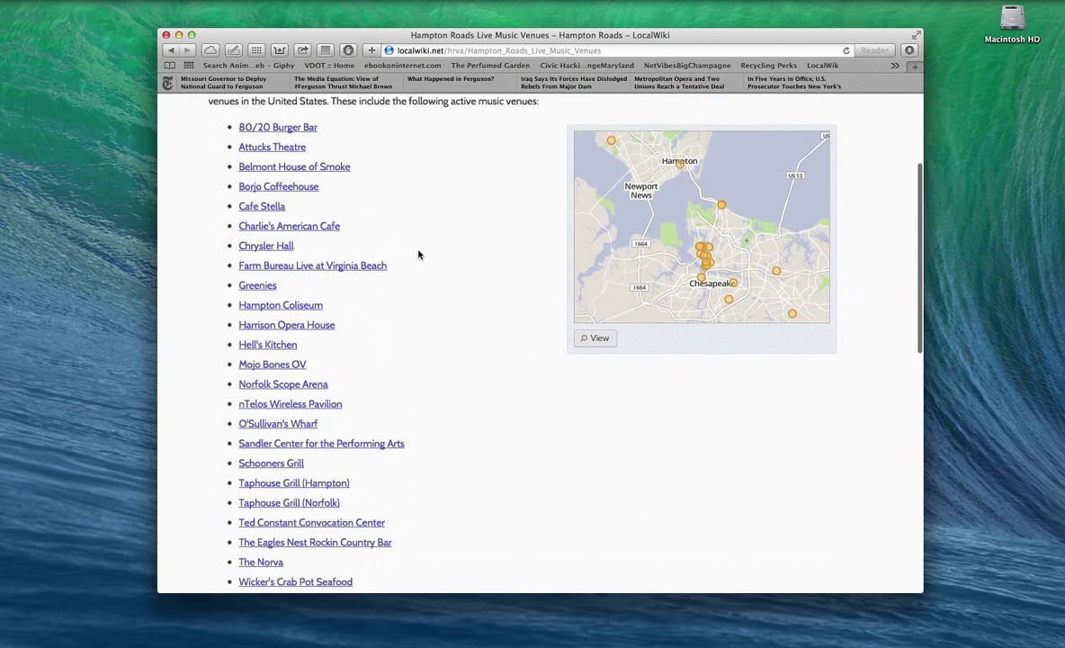
scroll(441, 258, "down", 1)
scroll(441, 258, "down", 7)
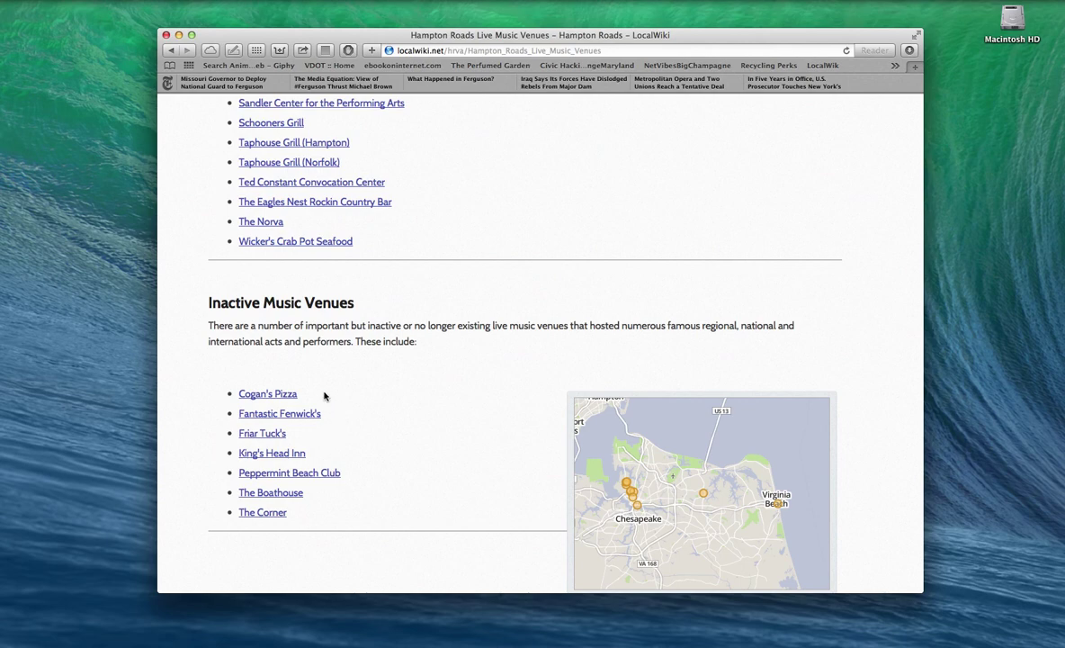
scroll(325, 396, "up", 1)
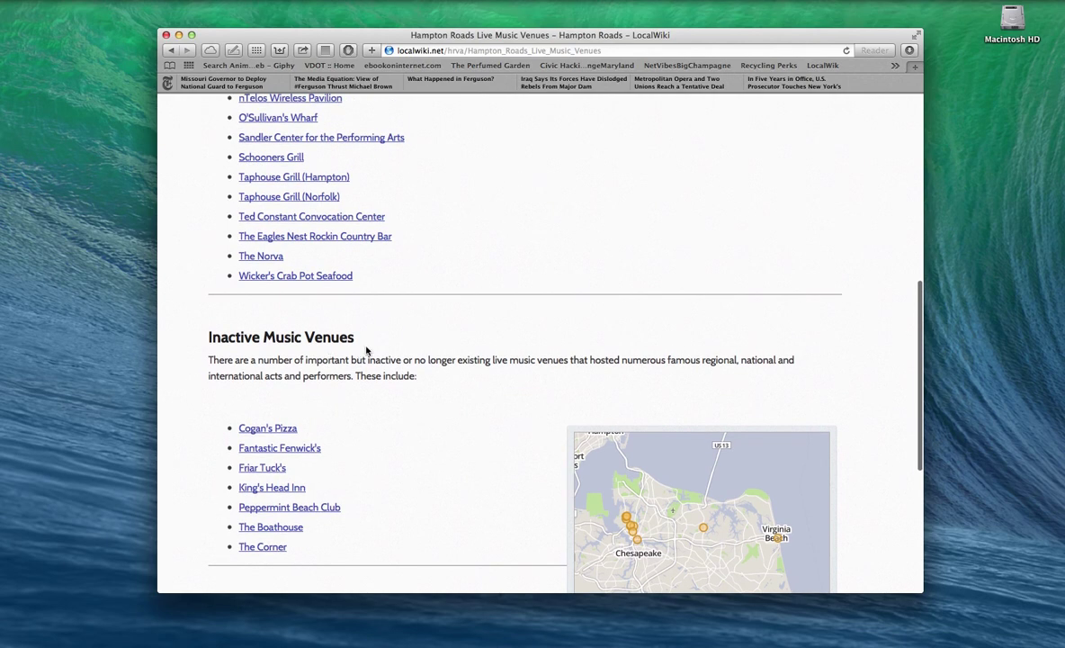
scroll(369, 353, "up", 5)
scroll(439, 351, "up", 2)
scroll(419, 353, "up", 1)
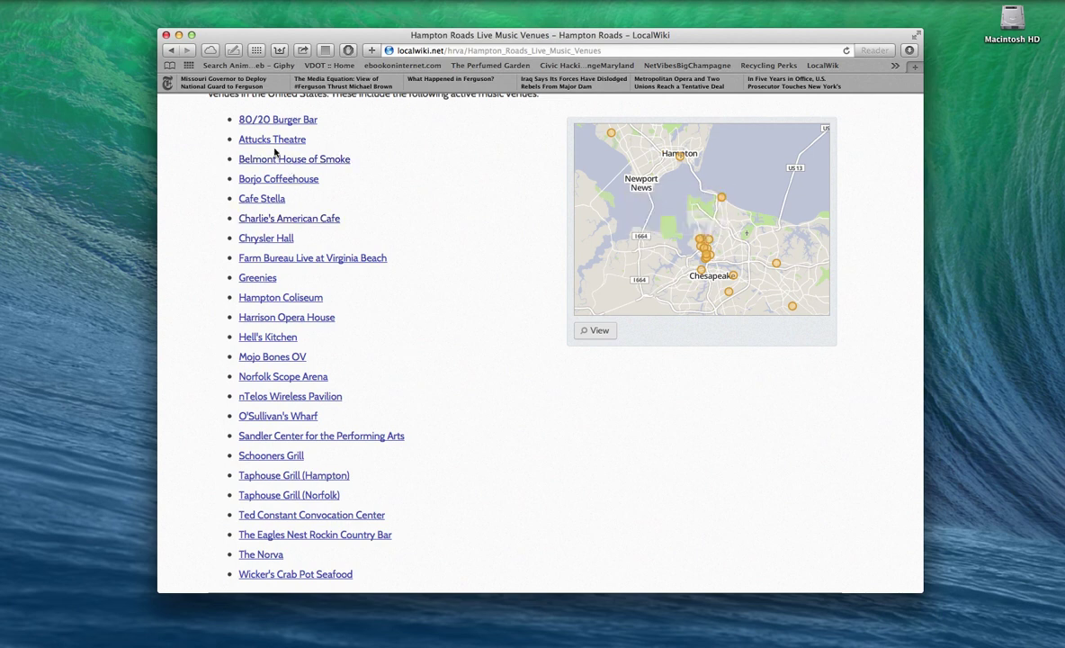
mouse_move(275, 146)
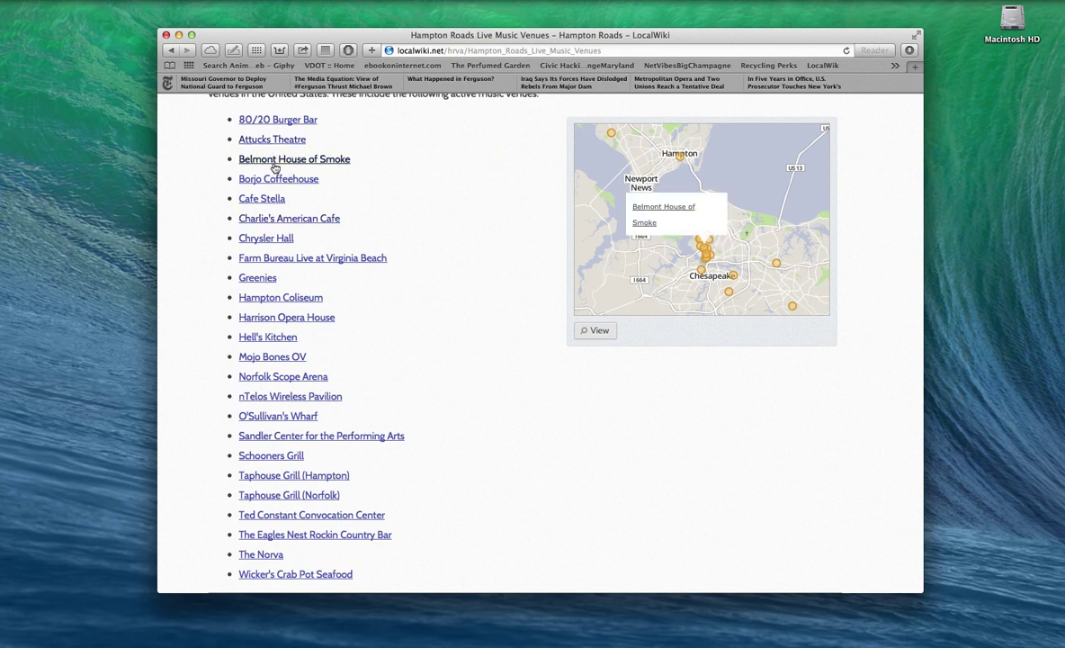
mouse_move(268, 240)
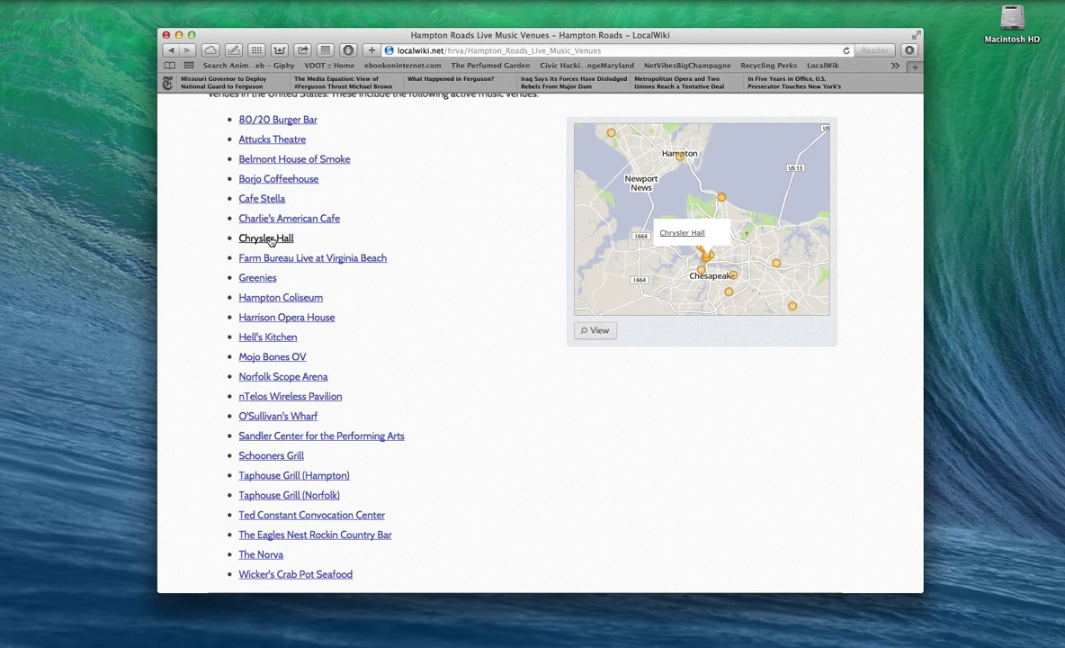
mouse_move(264, 281)
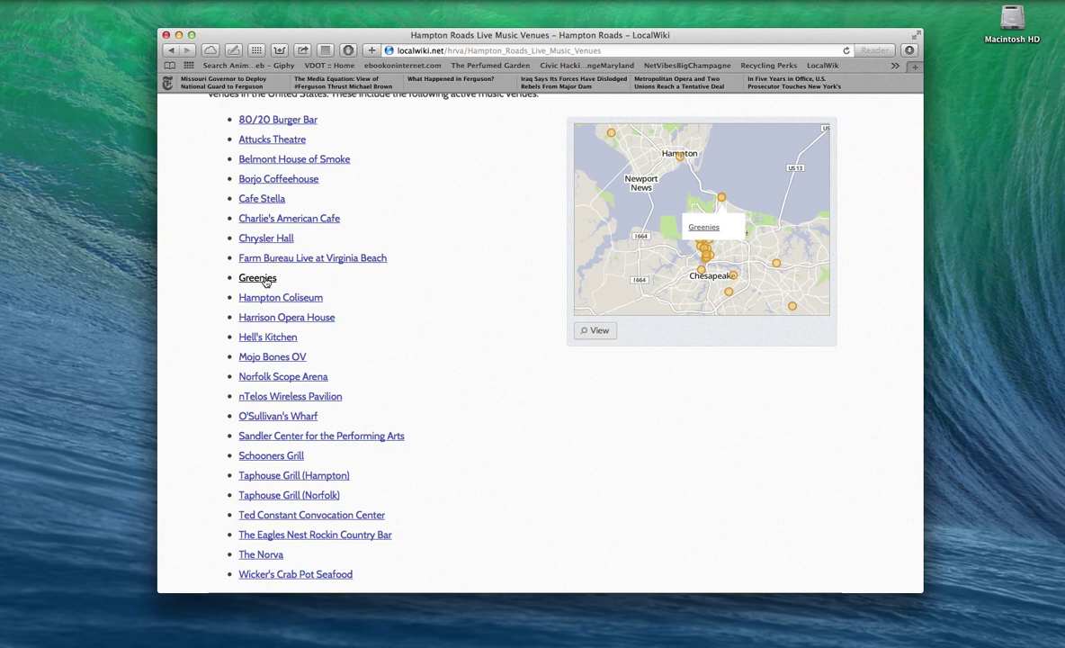
scroll(292, 119, "up", 1)
scroll(405, 162, "up", 2)
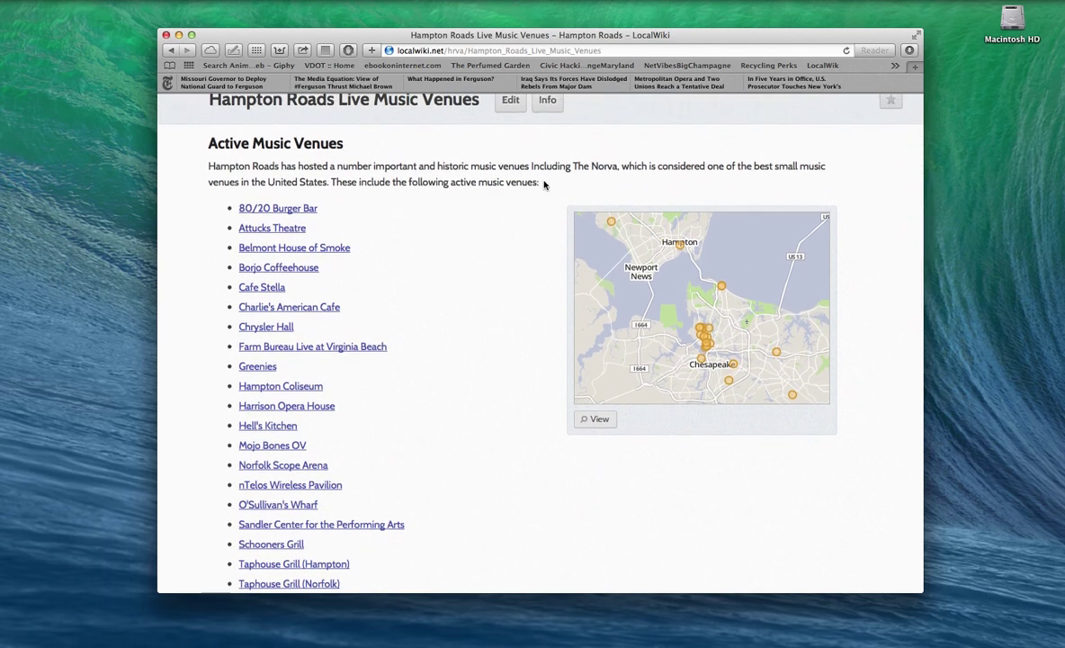
Step: Edit the Live Music Venues page and place the caret after the intro paragraph
left_click(508, 100)
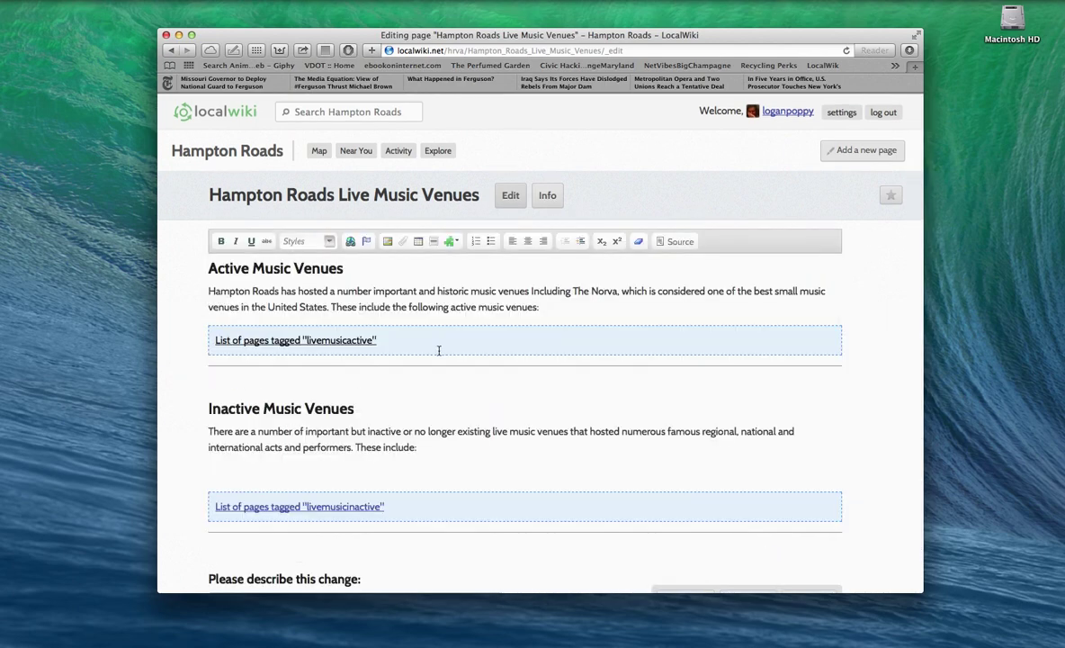
scroll(439, 350, "down", 1)
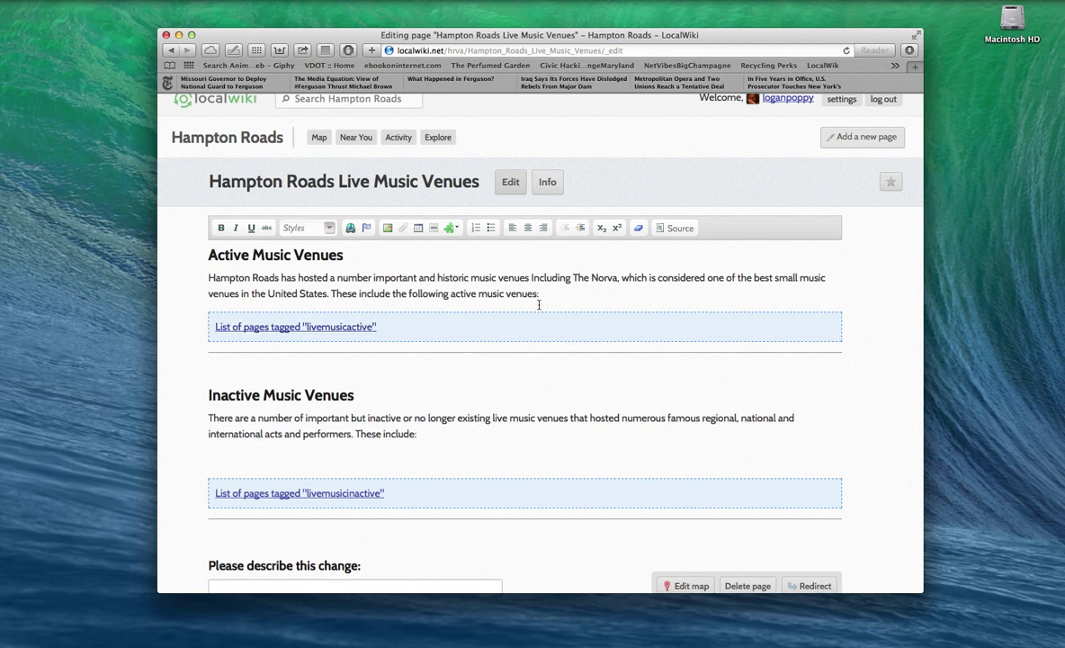
left_click(242, 354)
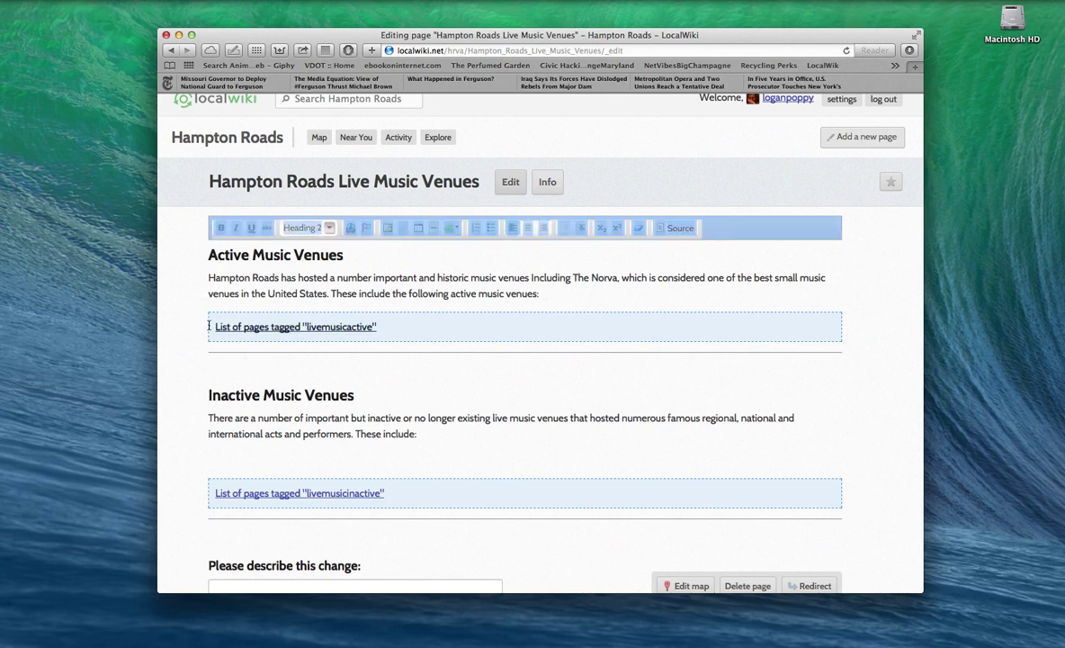
left_click(243, 326)
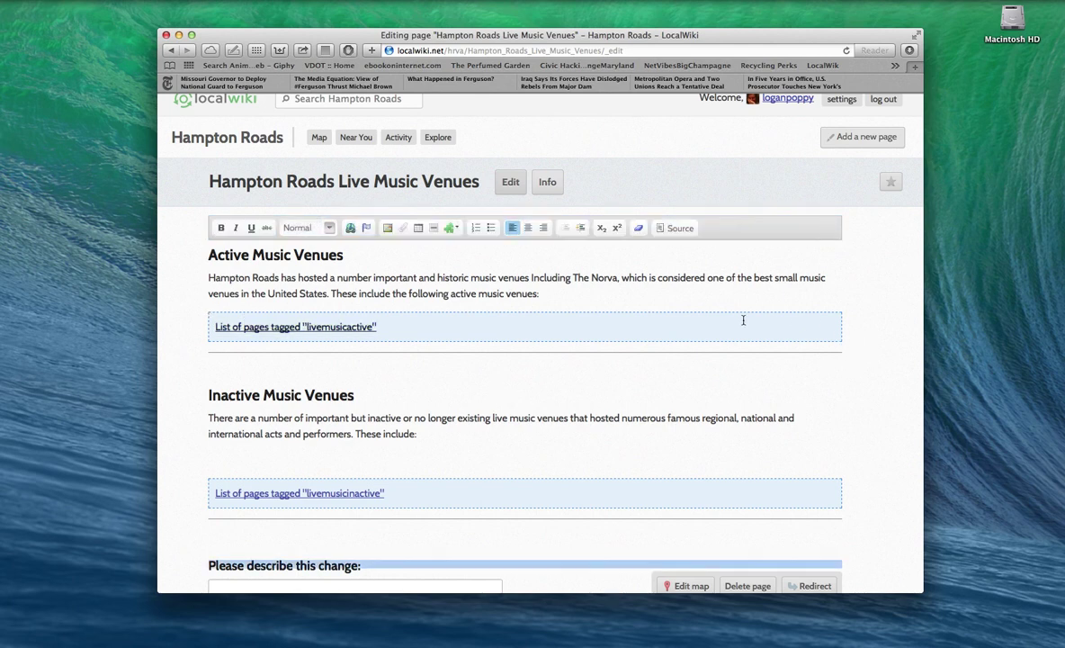
left_click(605, 297)
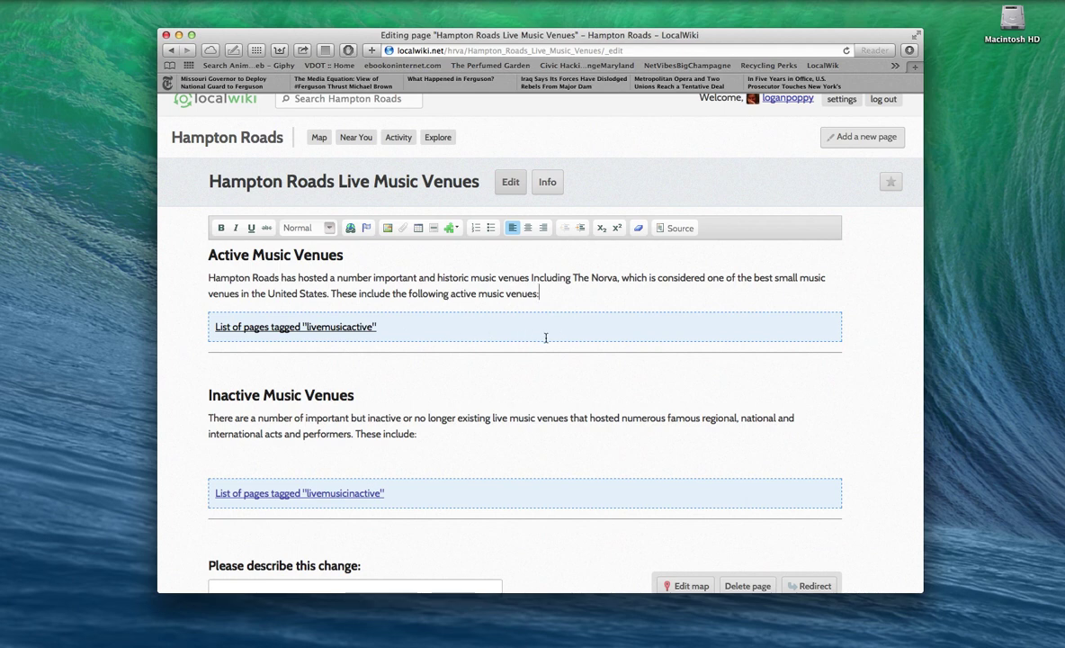
Step: Switch the editor to Source view, showing the livemusicactive and livemusicinactive includetag links
left_click(675, 230)
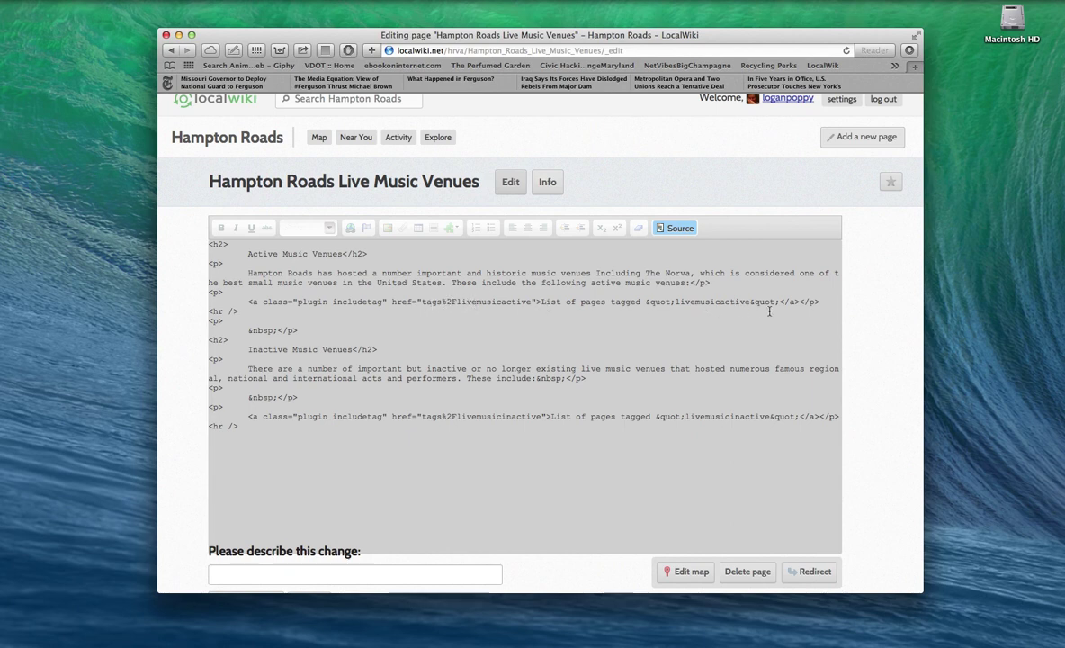
Step: Leave Source view, check the published venues page, and return to the formatted editor
left_click(675, 231)
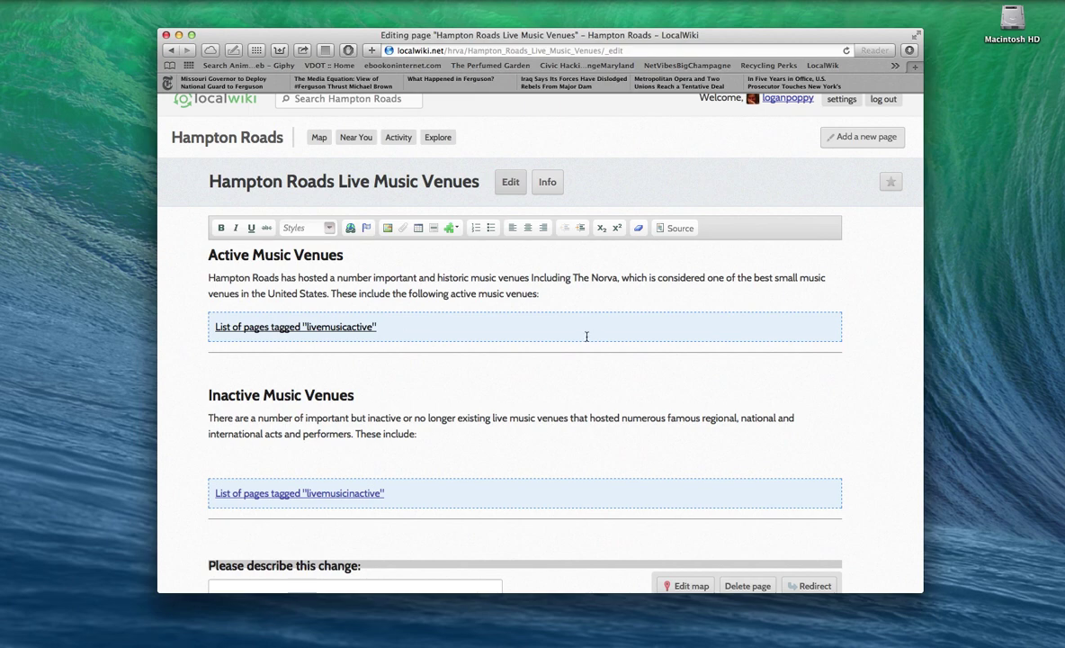
left_click(171, 51)
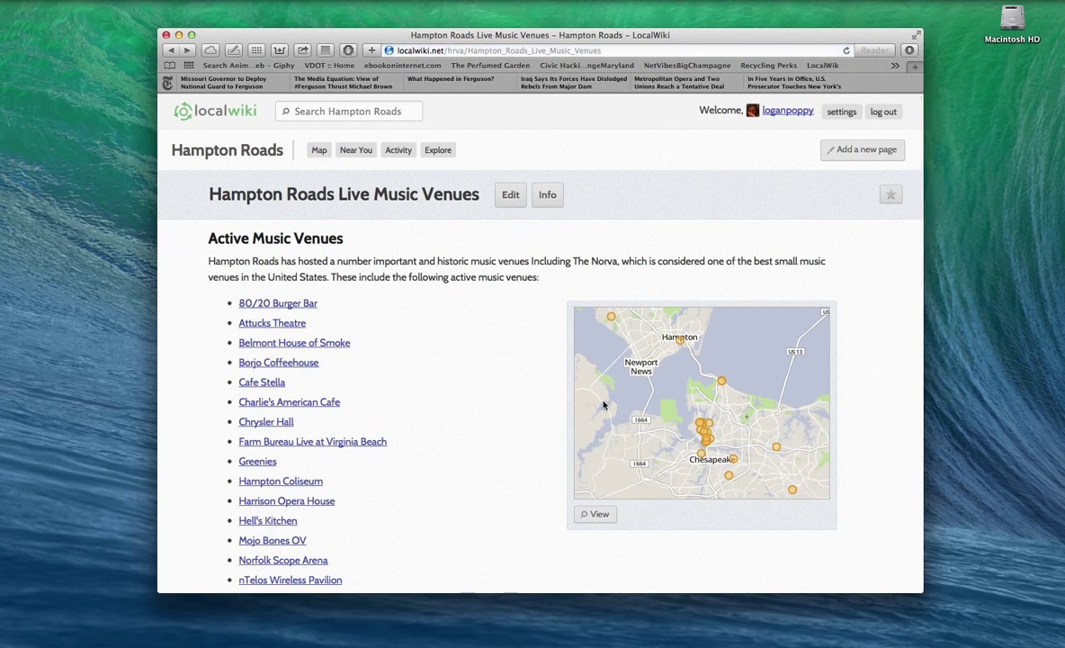
scroll(471, 384, "down", 1)
scroll(471, 384, "down", 3)
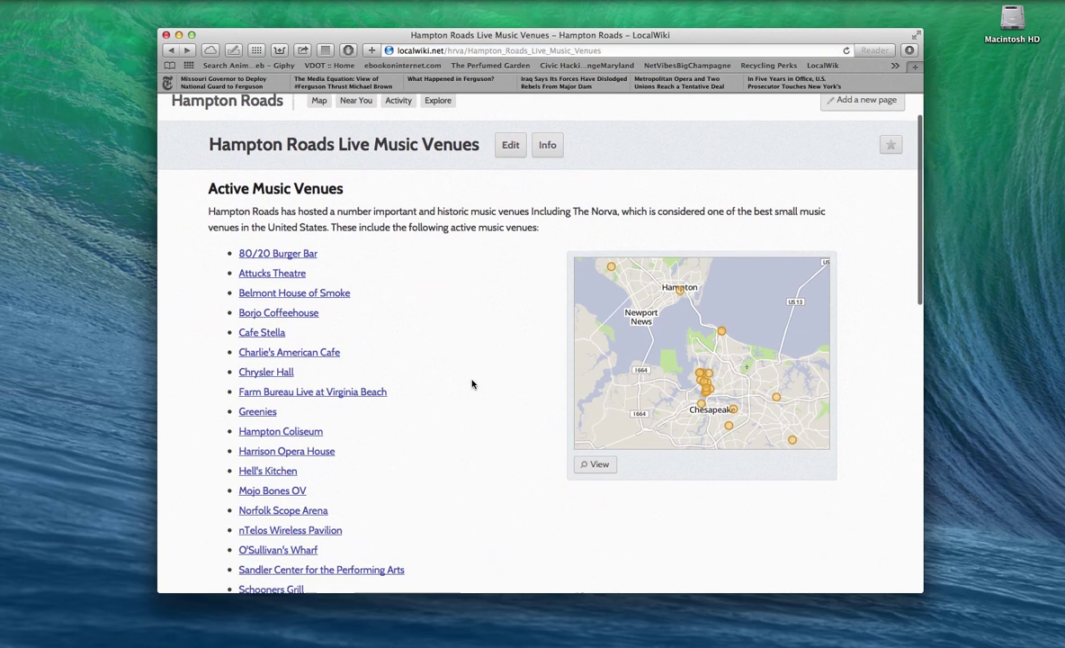
scroll(472, 384, "down", 1)
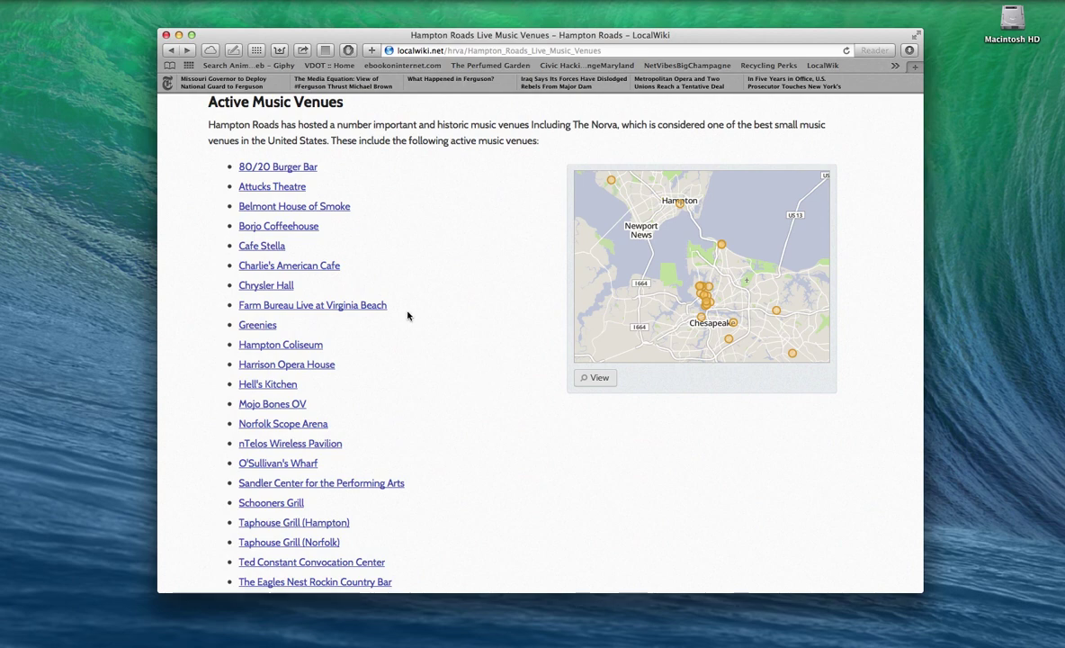
left_click(186, 51)
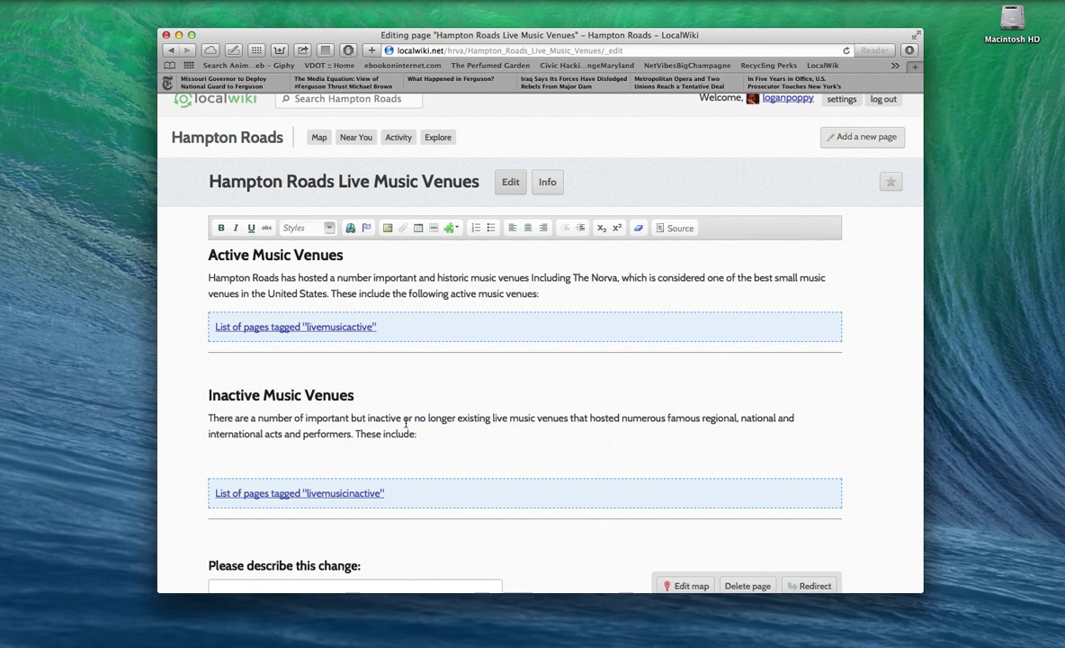
scroll(437, 416, "up", 1)
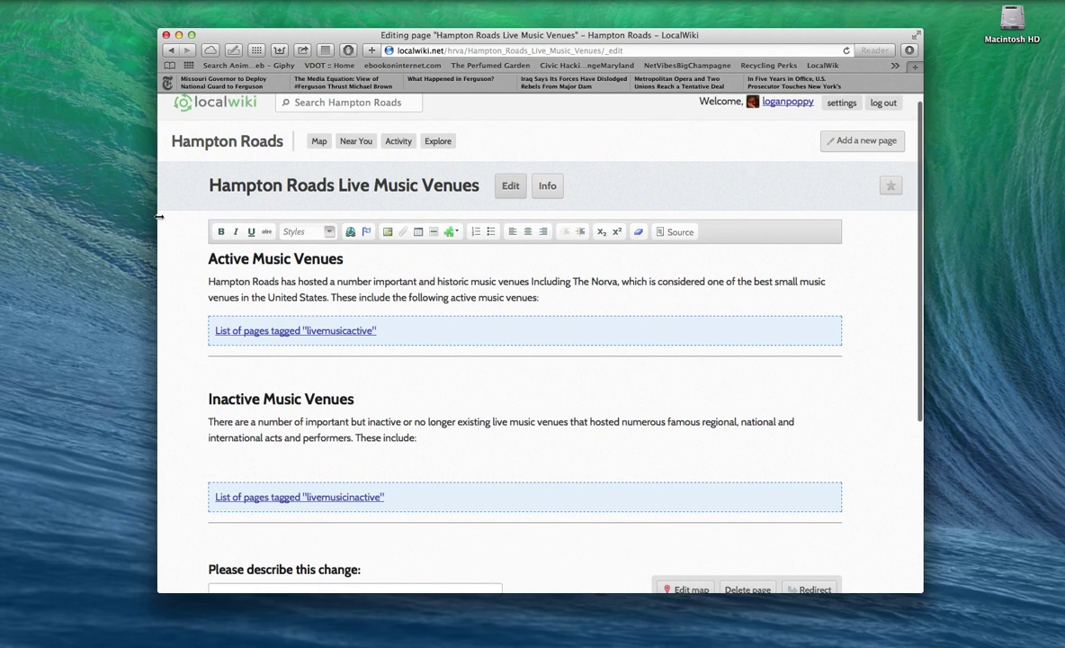
Step: Return to the published Live Music Venues page and focus the Search Hampton Roads box
left_click(170, 50)
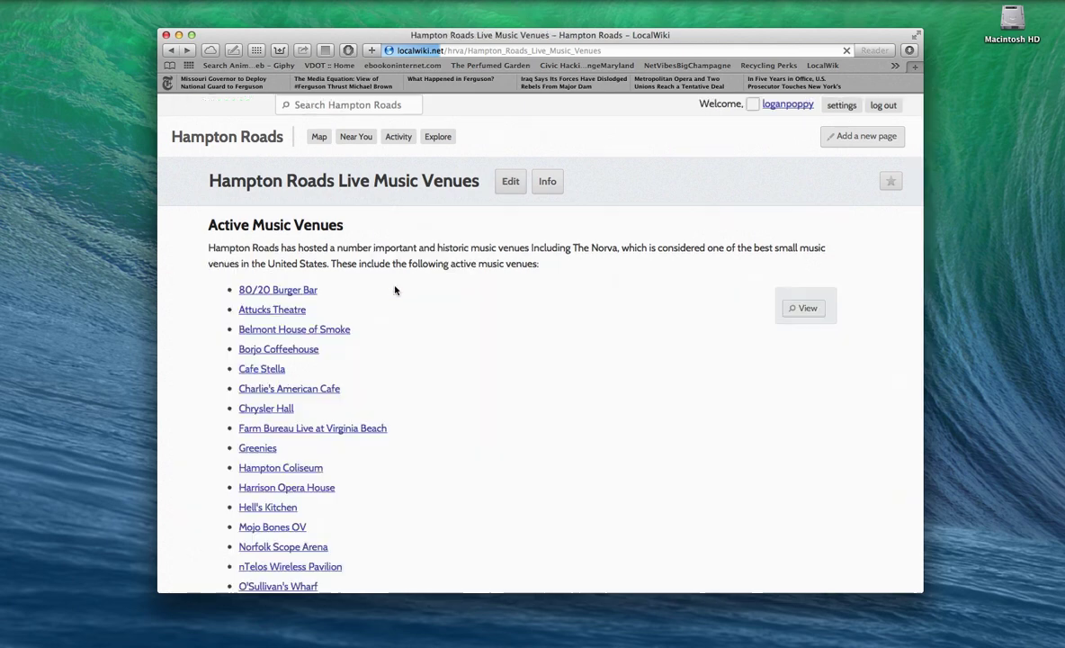
scroll(354, 330, "down", 3)
mouse_move(247, 349)
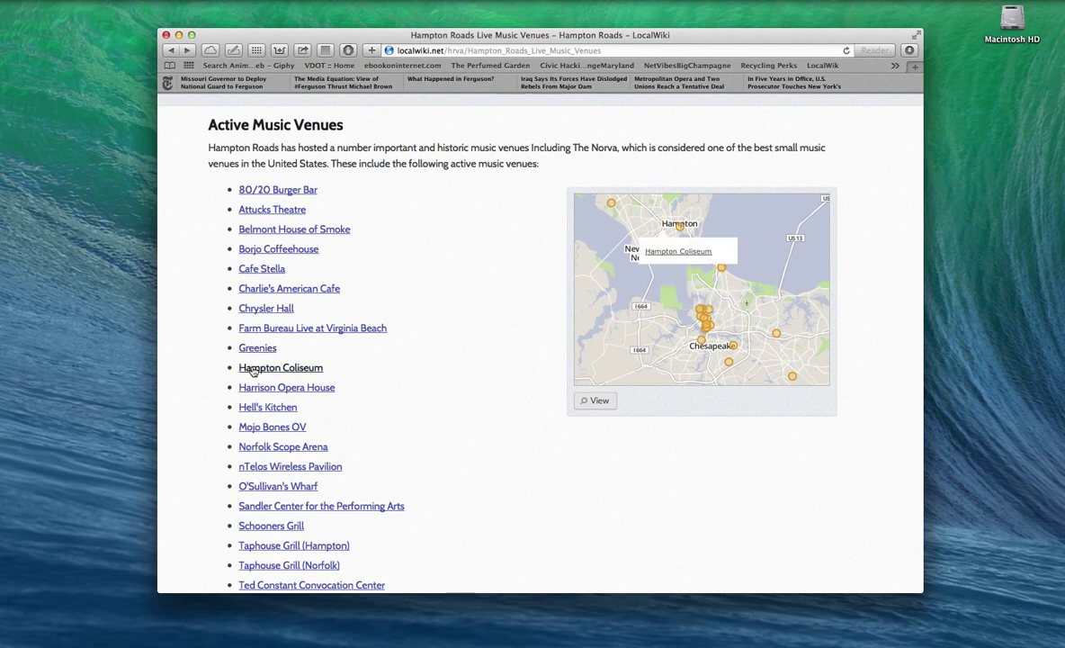
scroll(465, 348, "up", 3)
left_click(384, 113)
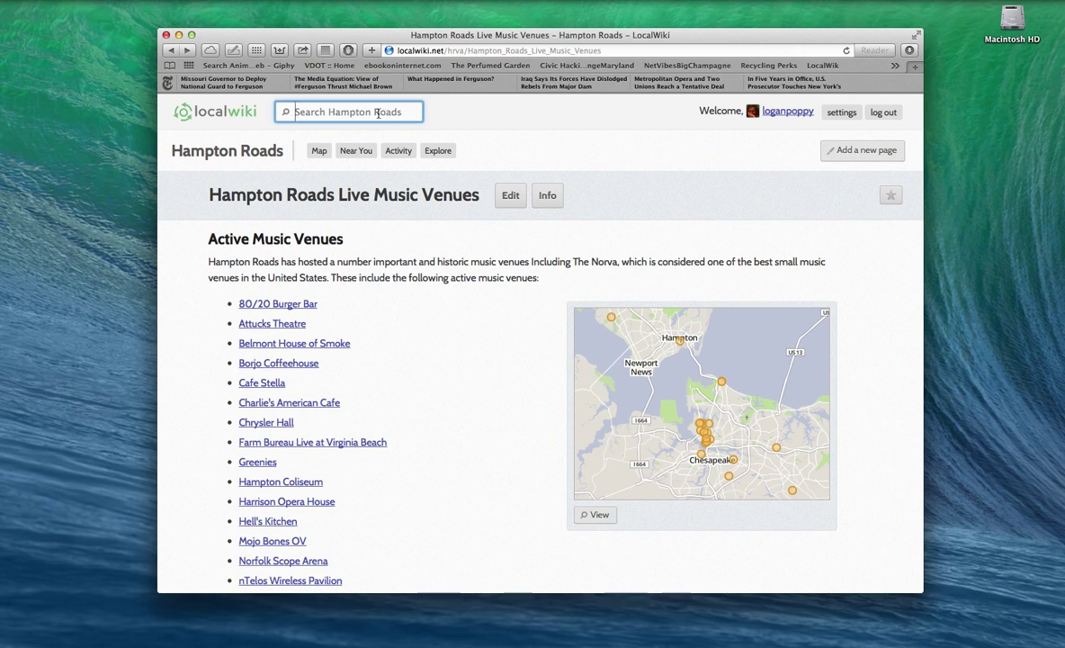
Step: Search Hampton Roads for 'Thirsty Camel', which finds no page with that title
type("T")
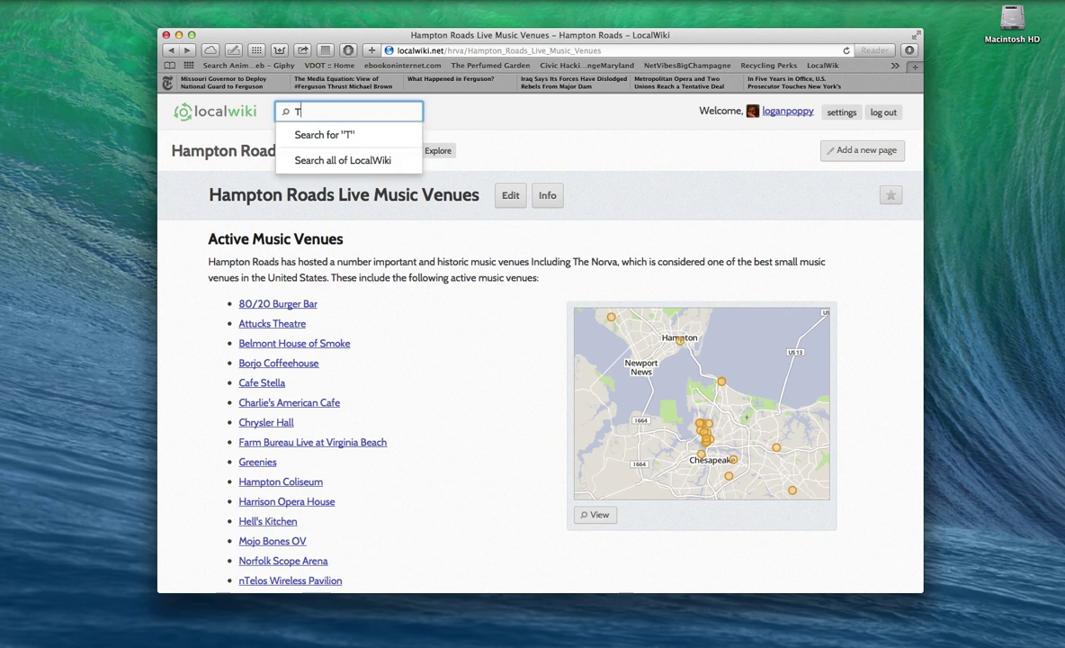
type("hirsty Camel")
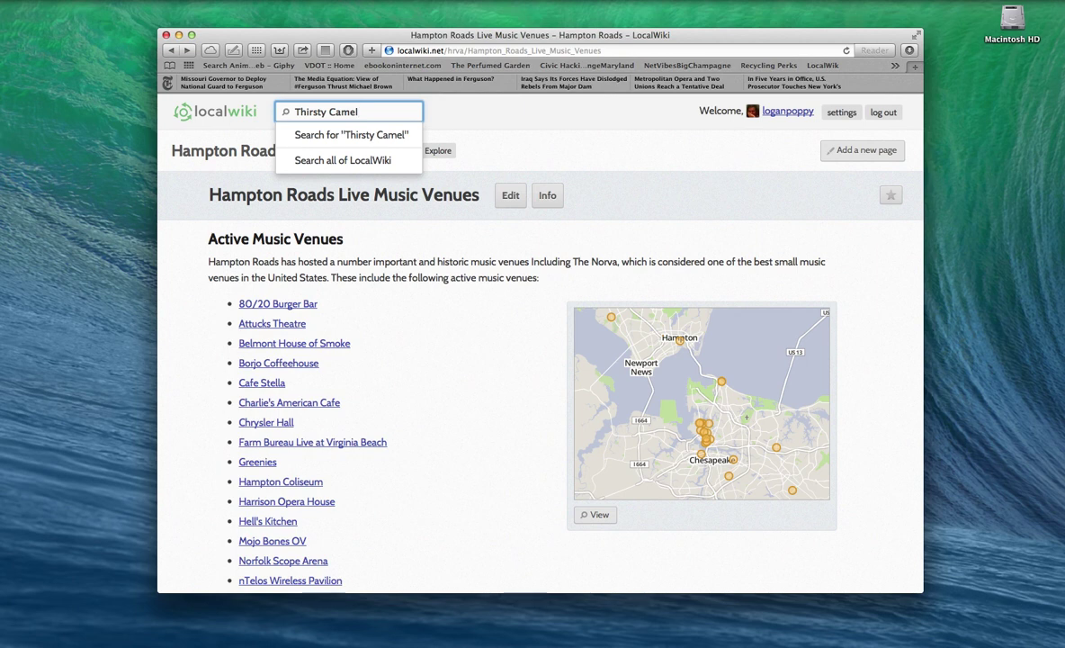
key("Return")
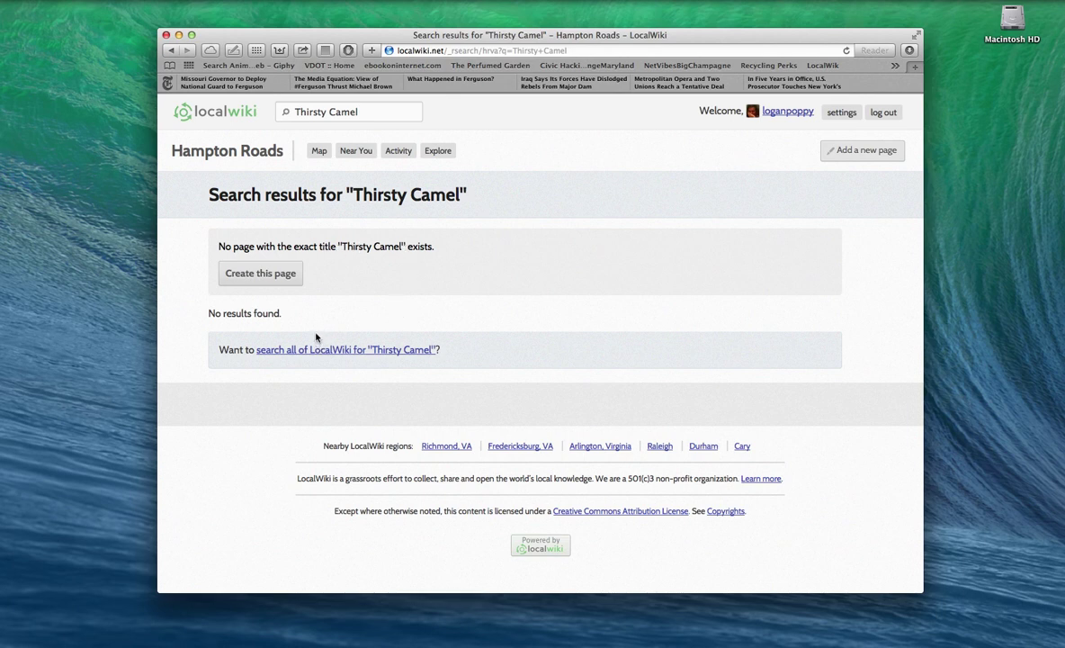
Step: Create the Thirsty Camel page to see Business, Place and Restaurant template choices
left_click(288, 273)
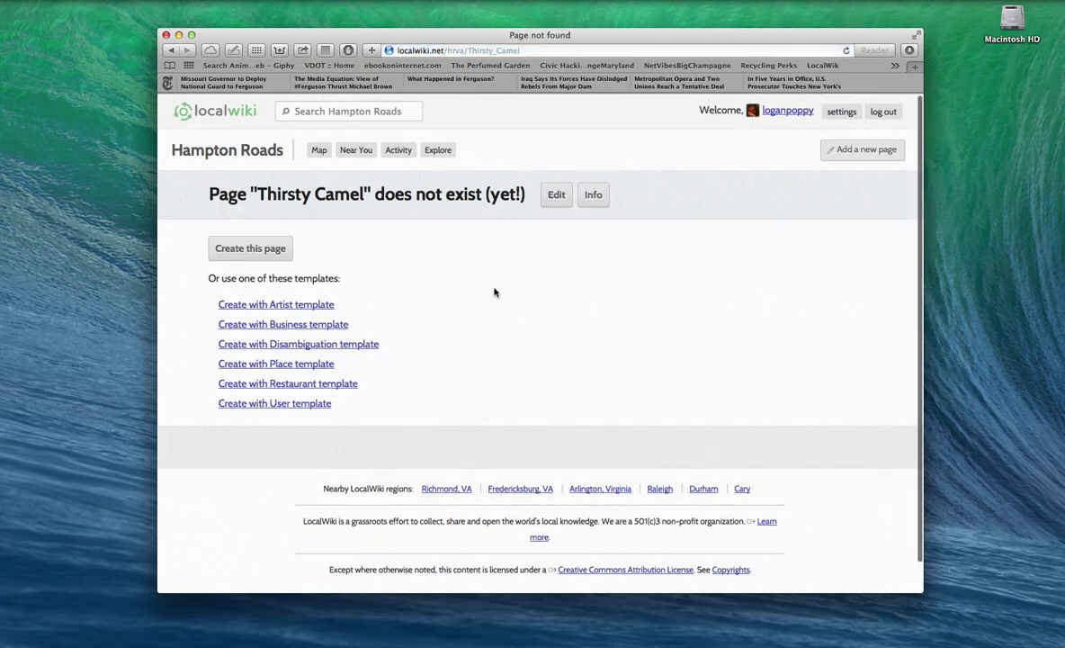
scroll(494, 292, "down", 2)
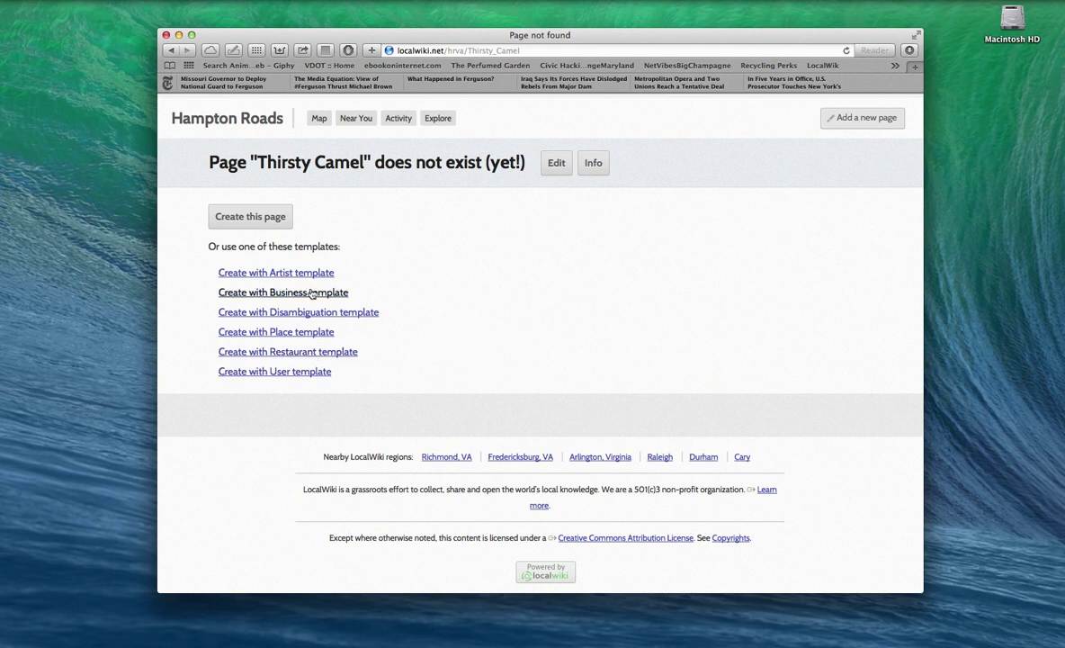
left_click(337, 352)
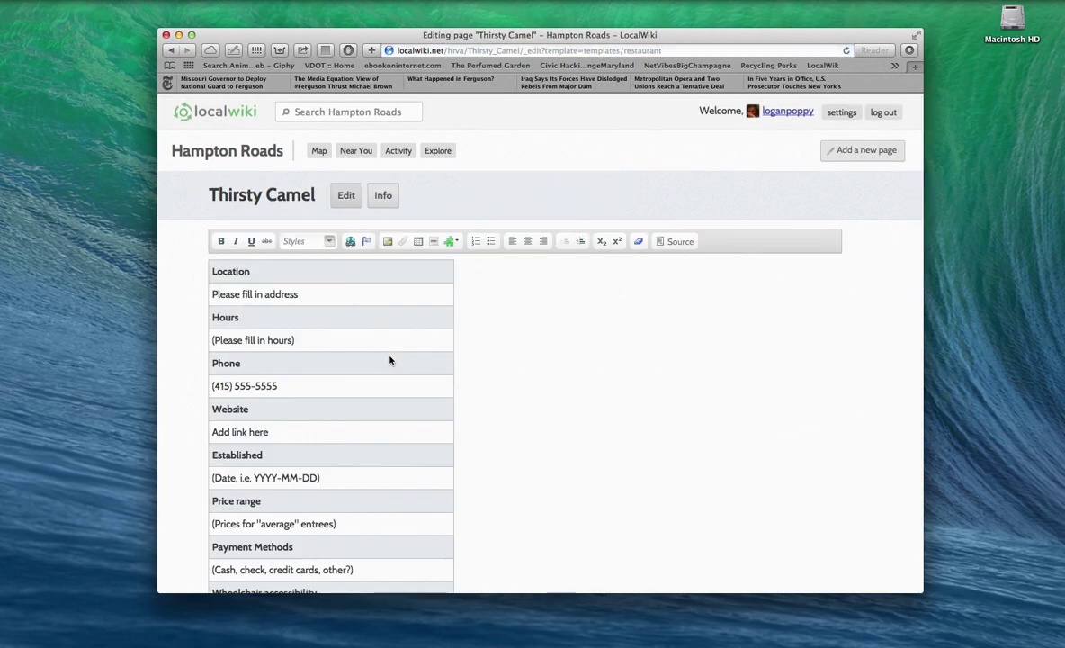
scroll(389, 360, "down", 3)
scroll(389, 360, "down", 2)
scroll(390, 359, "up", 2)
scroll(390, 360, "up", 1)
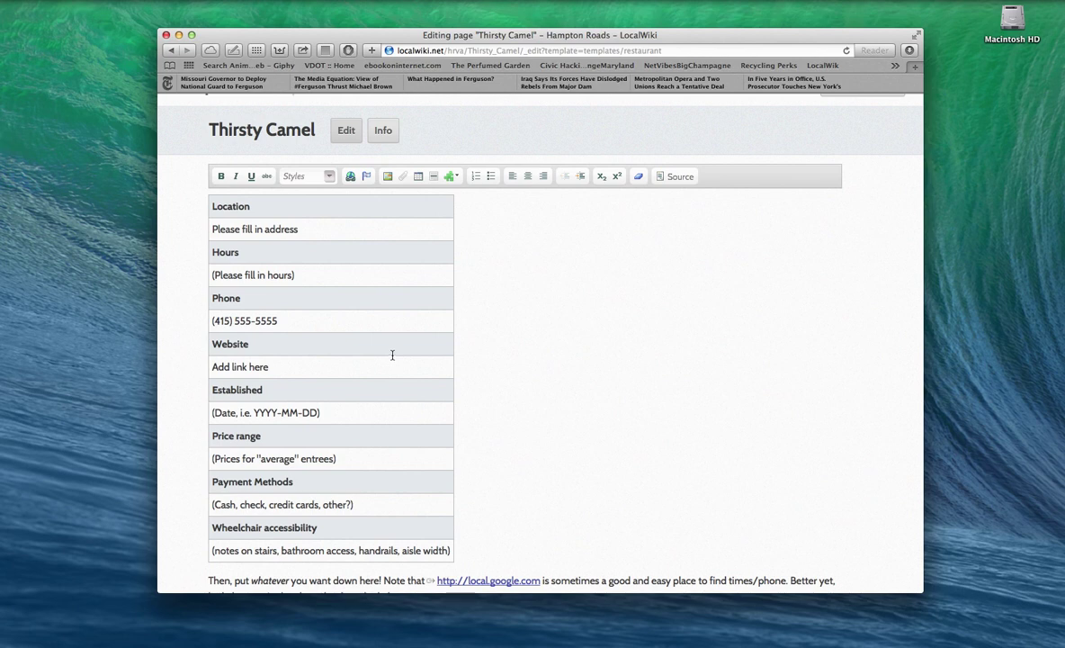
scroll(392, 354, "up", 2)
left_click(285, 194)
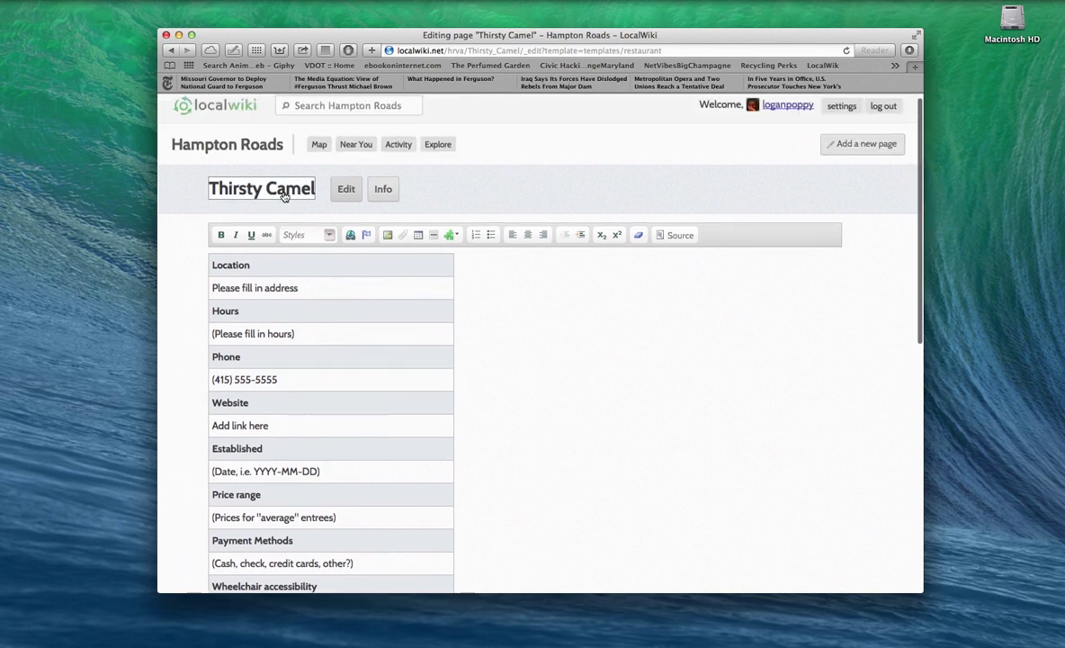
left_click(212, 187)
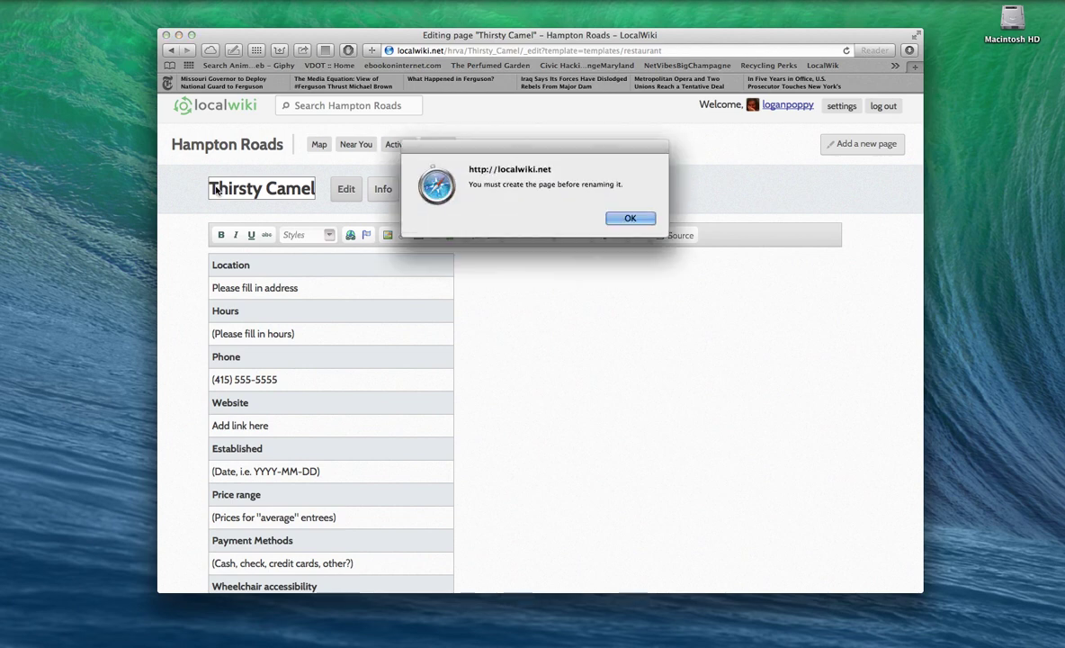
left_click(623, 219)
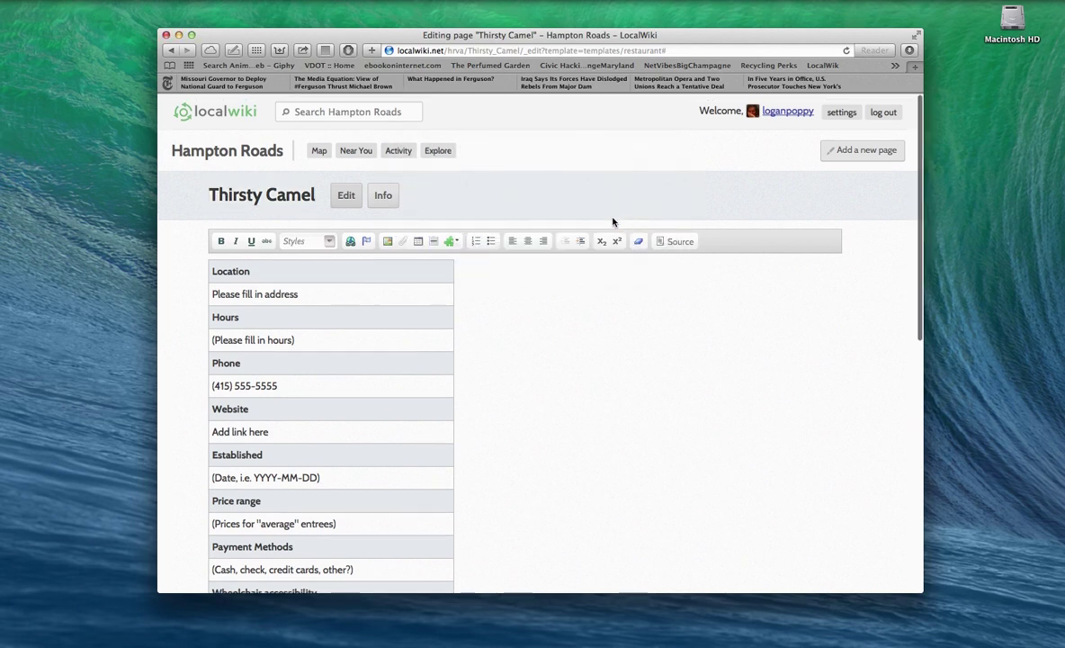
left_click(306, 191)
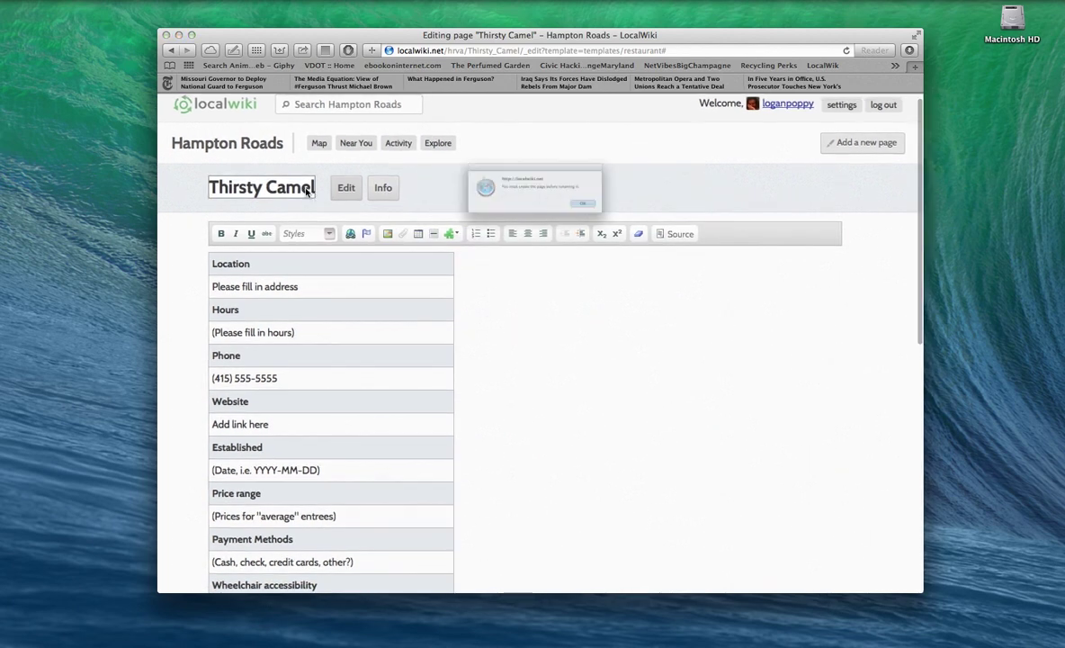
left_click(629, 217)
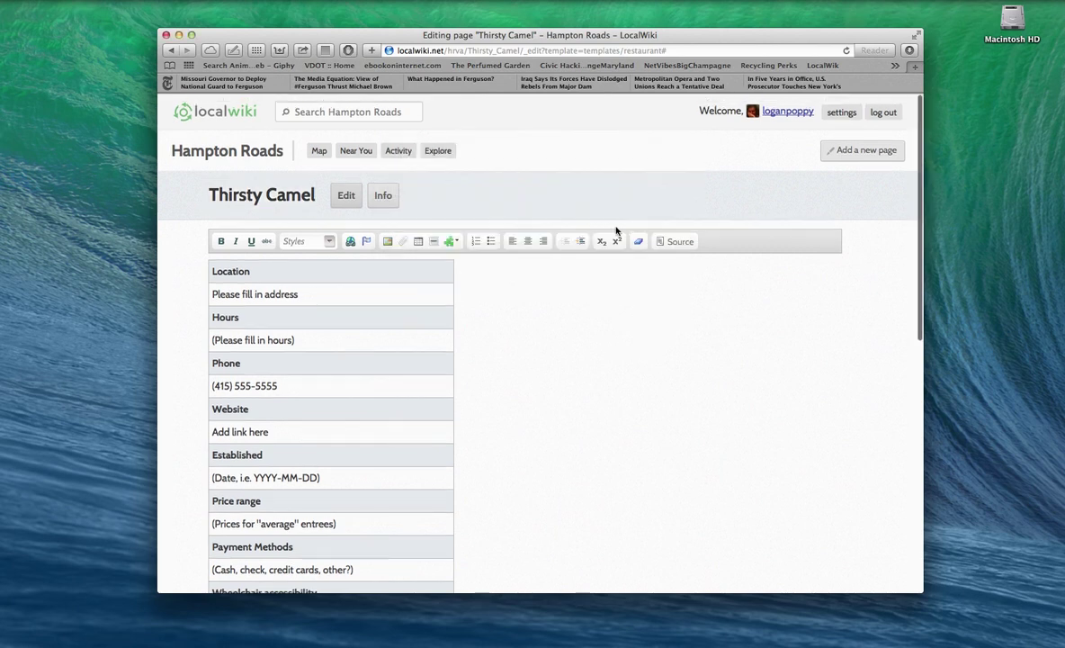
scroll(528, 270, "down", 3)
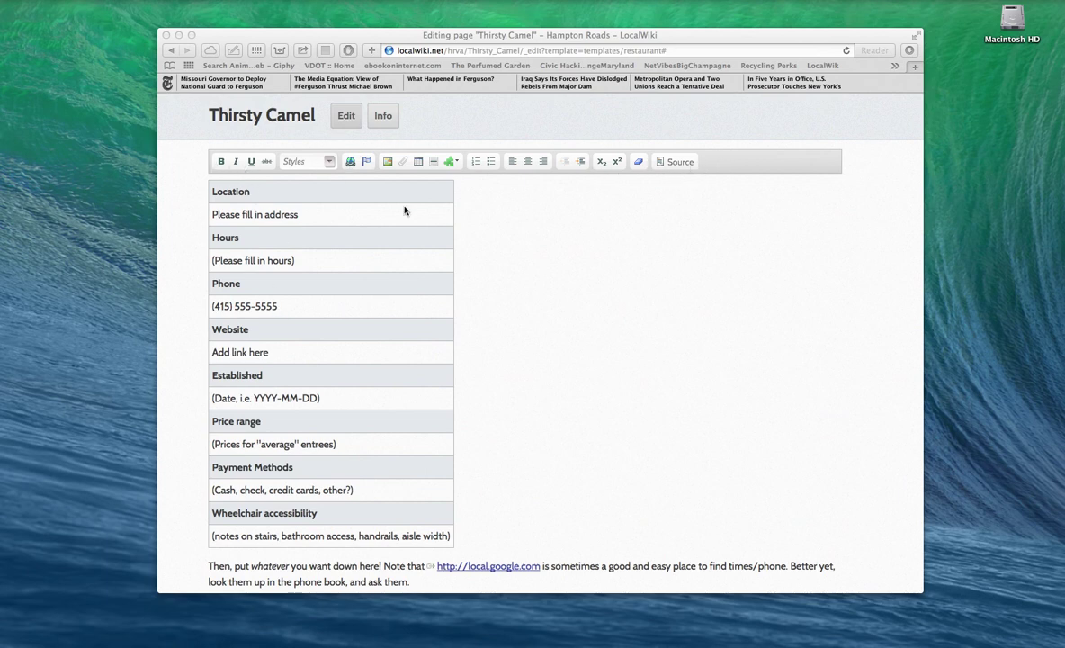
Step: Paste the restaurant's address and phone into Location and Phone, and empty the Hours cell
left_click(297, 214)
left_click_drag(297, 214, 212, 215)
type("394 W Ocean View Ave, Norfolk, VA 23503")
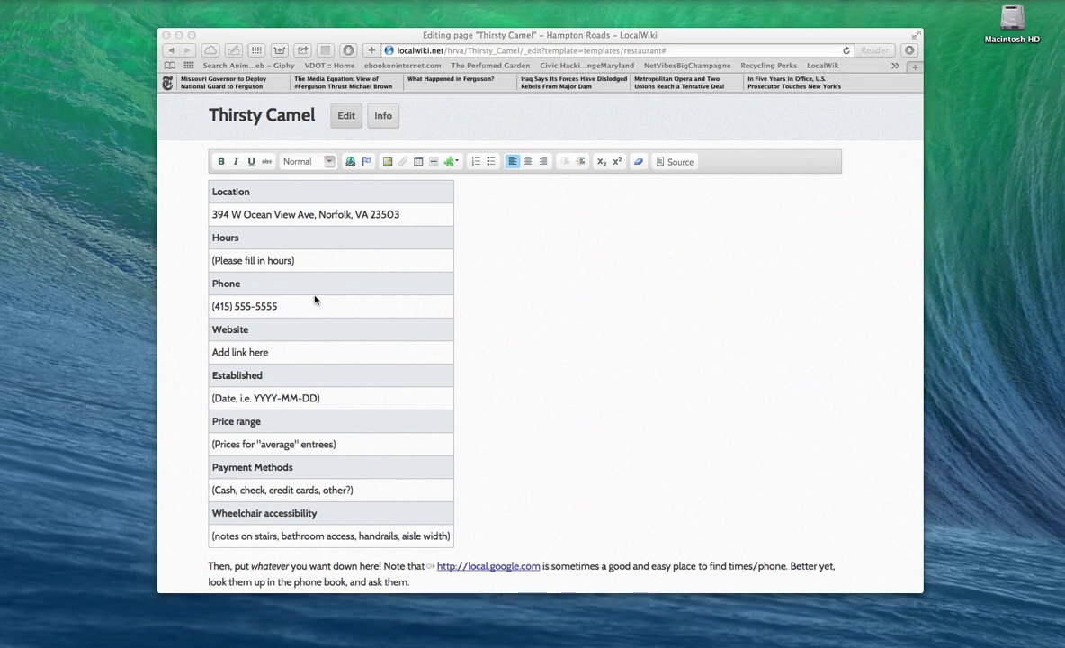
left_click(314, 308)
left_click_drag(314, 308, 212, 307)
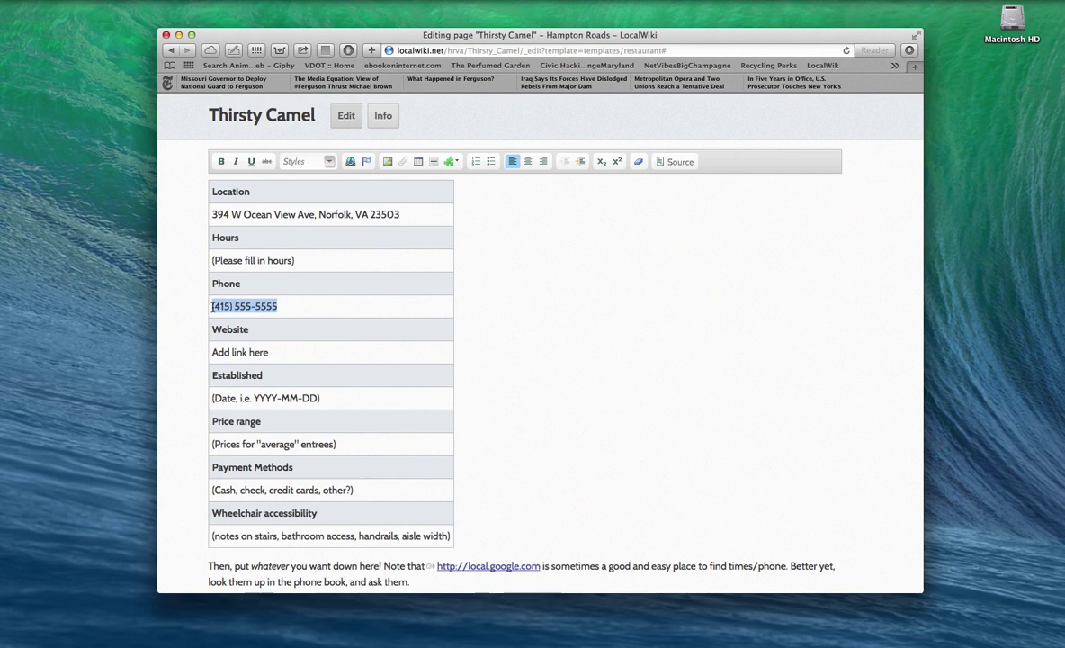
left_click_drag(309, 267, 213, 263)
key("BackSpace")
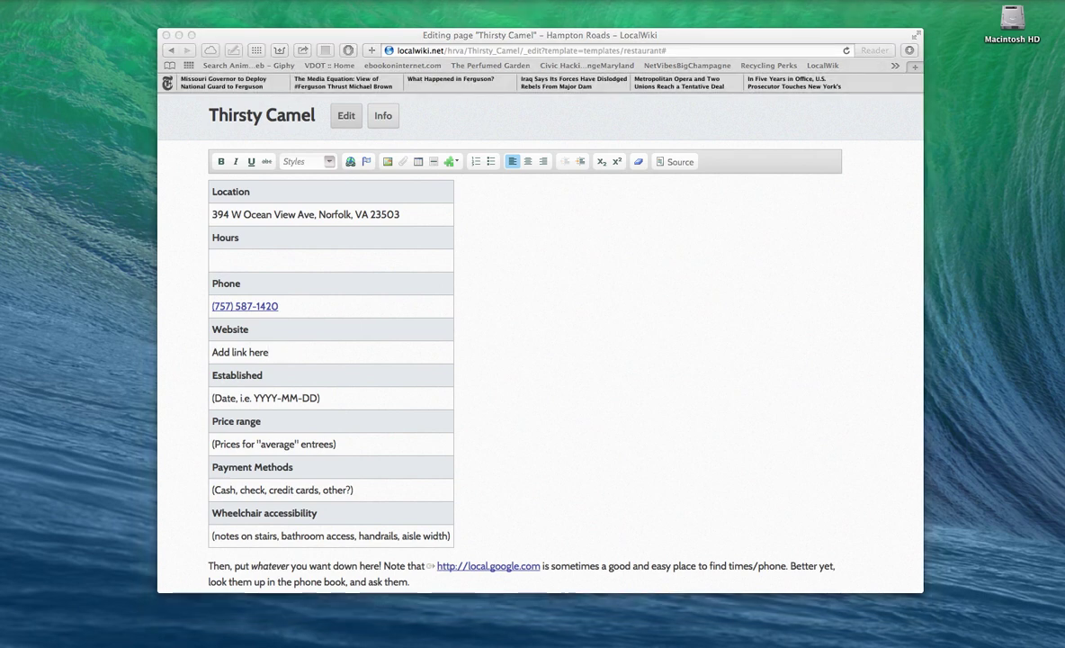
Step: Link the Website cell's 'Add link here' text to the pasted website address
left_click(282, 352)
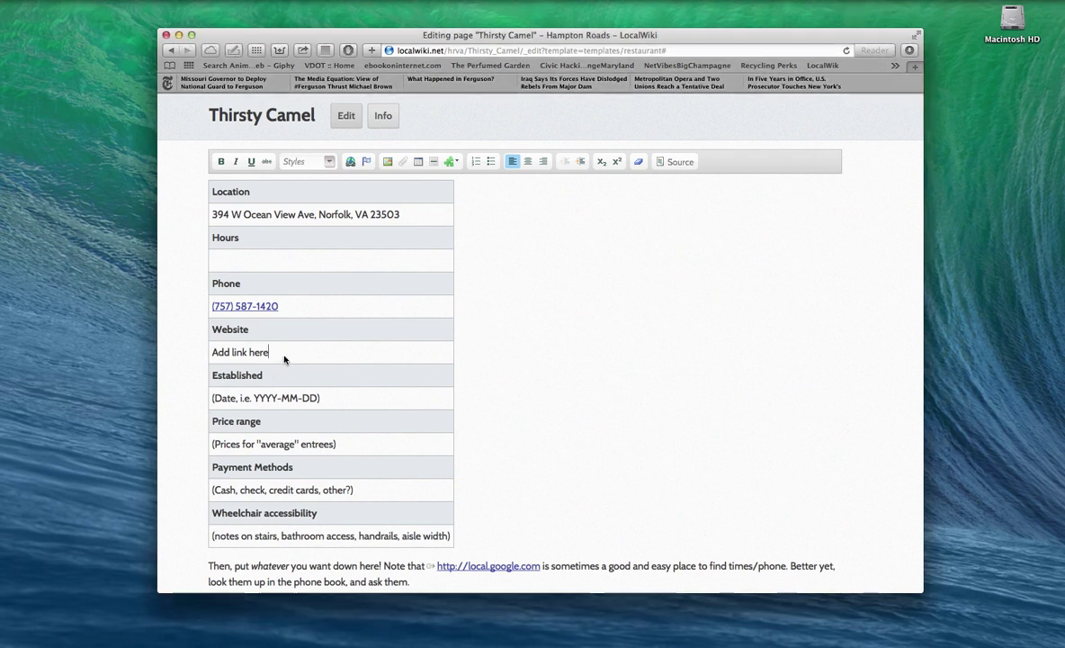
left_click_drag(276, 352, 208, 354)
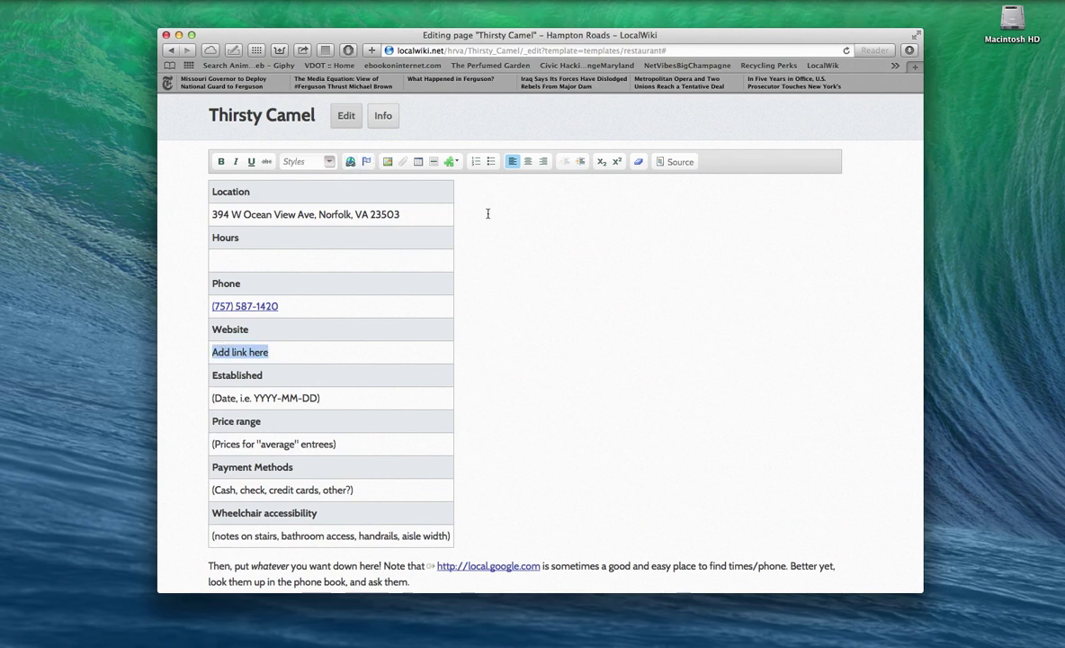
left_click(351, 162)
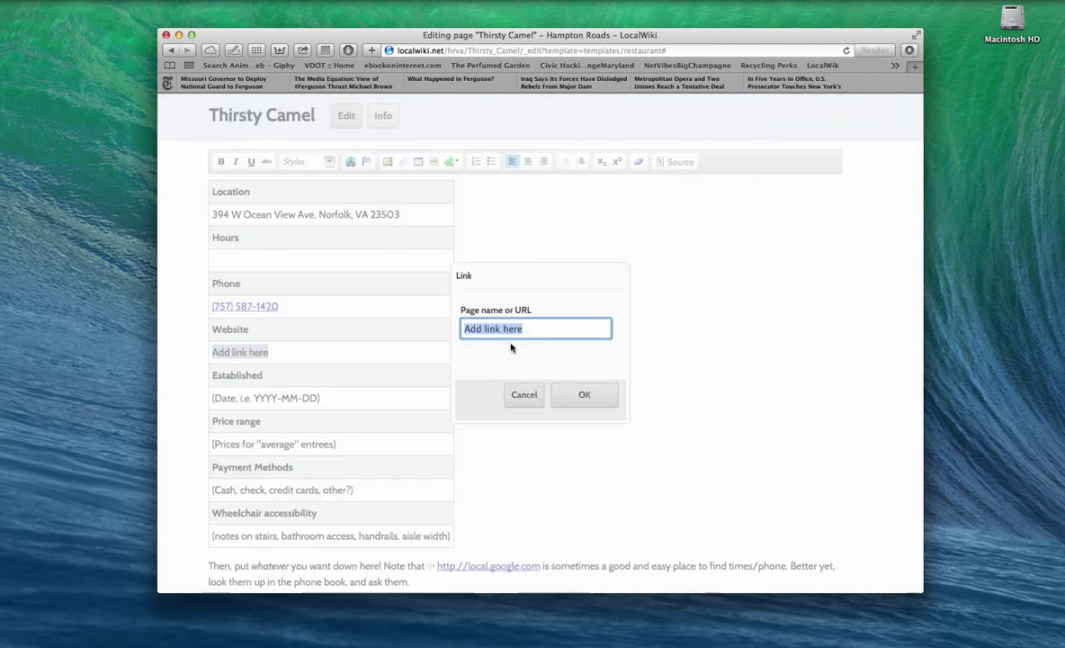
type("www.thirstycamelnorfolk.com/")
left_click(591, 396)
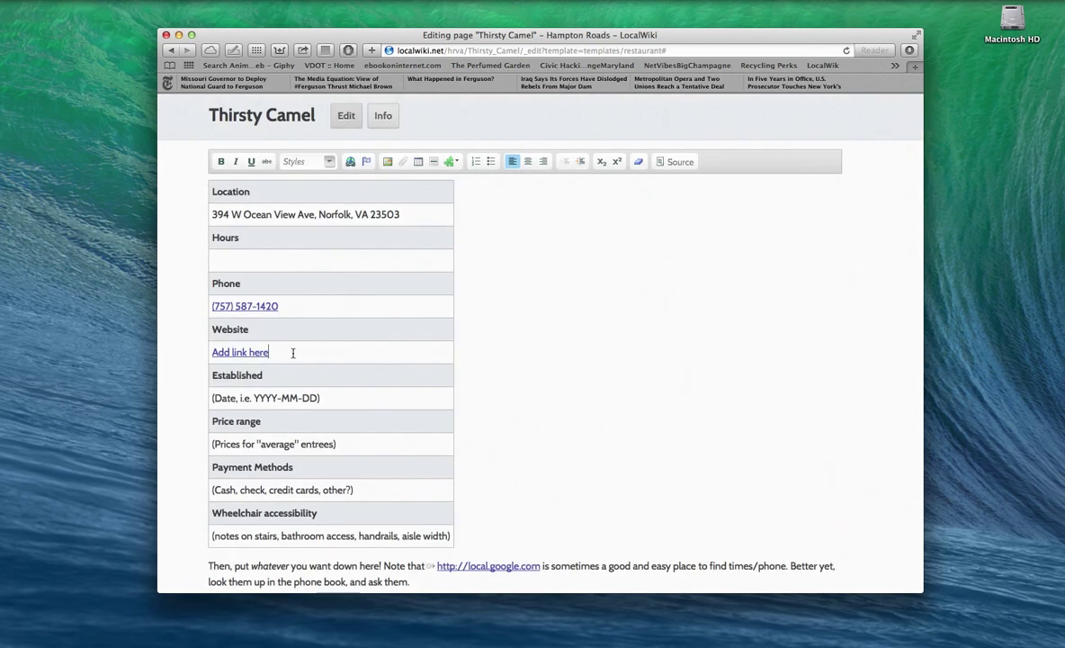
left_click_drag(288, 353, 213, 354)
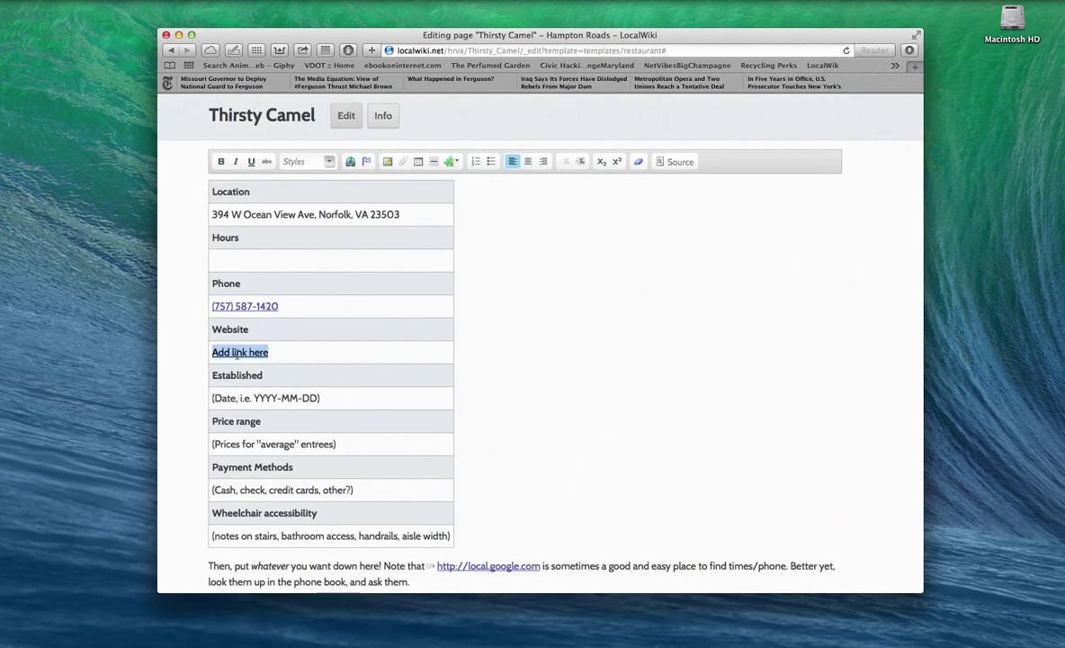
right_click(237, 354)
scroll(309, 288, "up", 3)
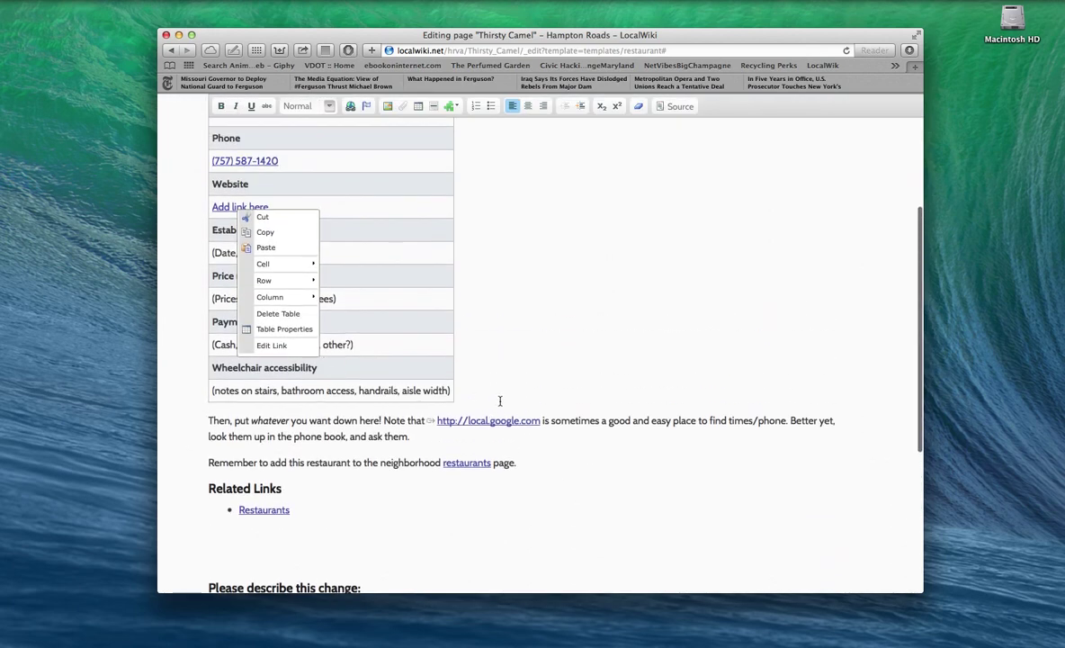
left_click(501, 400)
left_click_drag(283, 207, 210, 208)
type("www.thirstycamelnorfolk.com/")
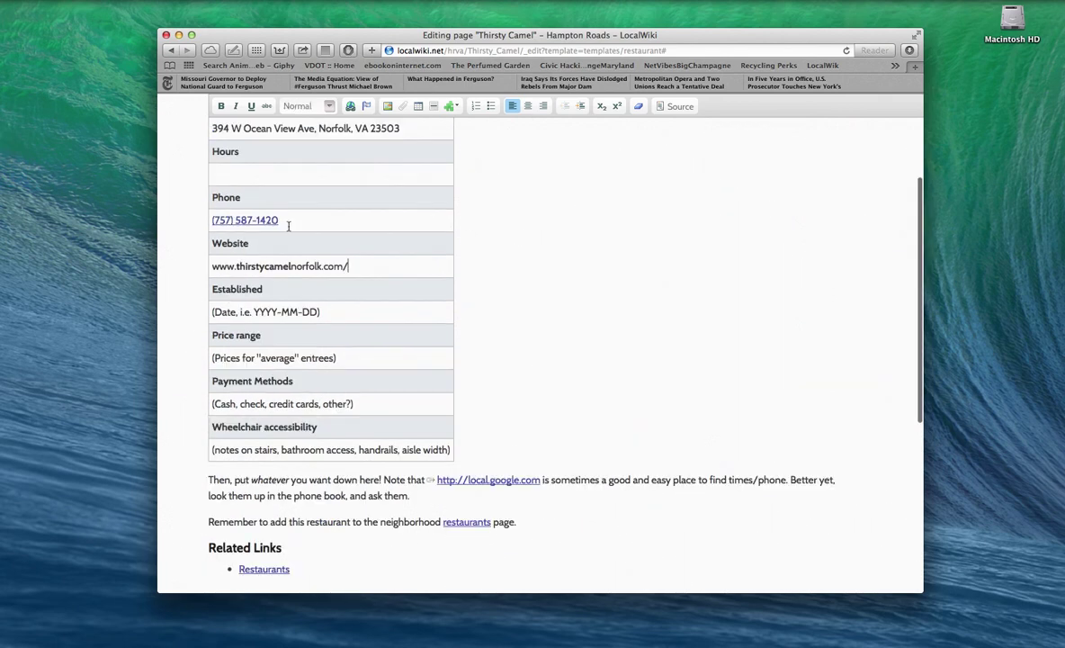
left_click_drag(352, 266, 200, 248)
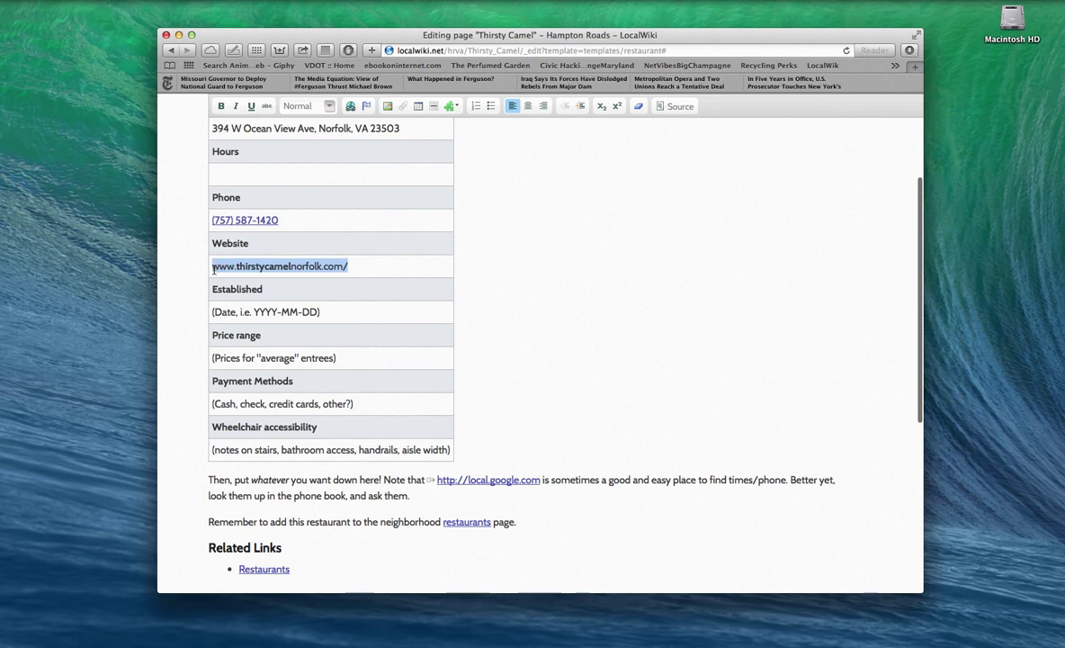
left_click(350, 106)
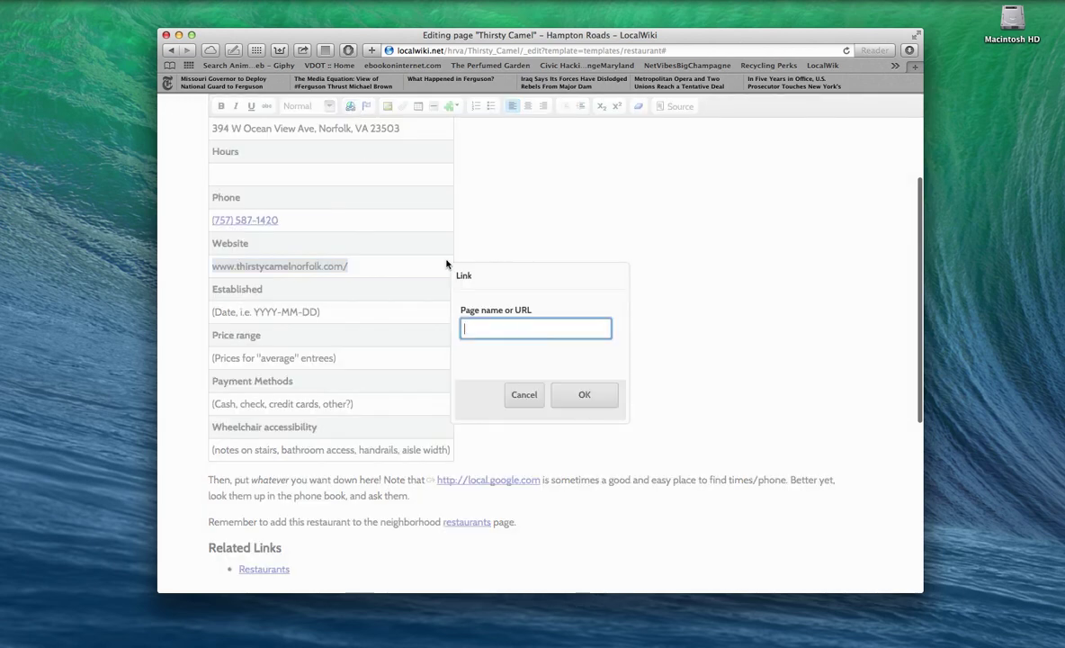
type("www.thirstycamelnorfolk.com/")
left_click(583, 393)
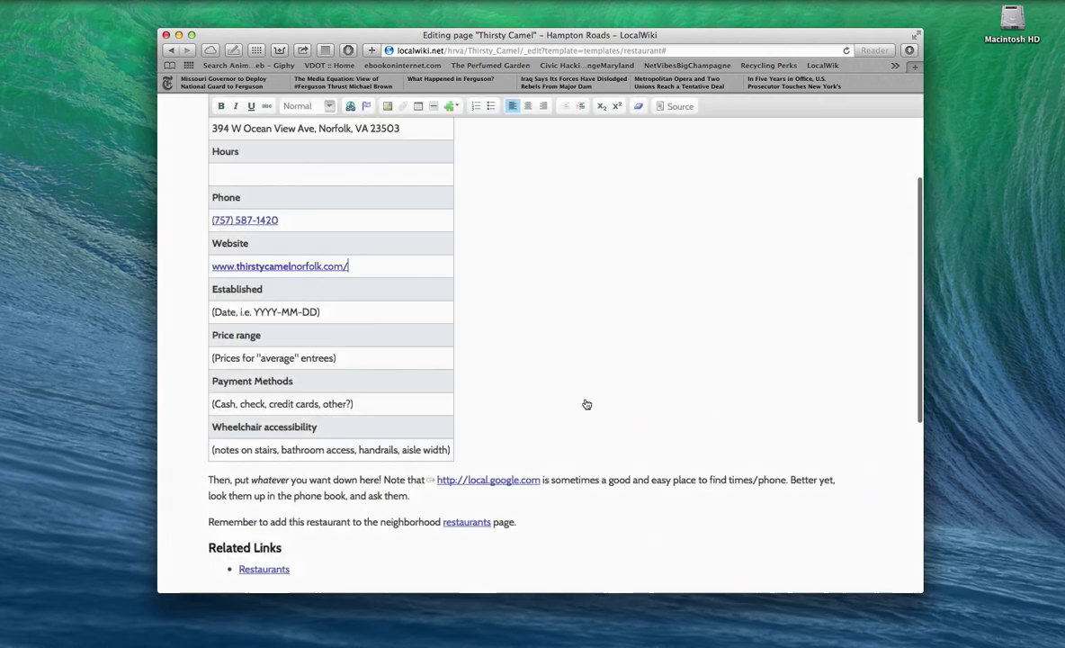
left_click(285, 272)
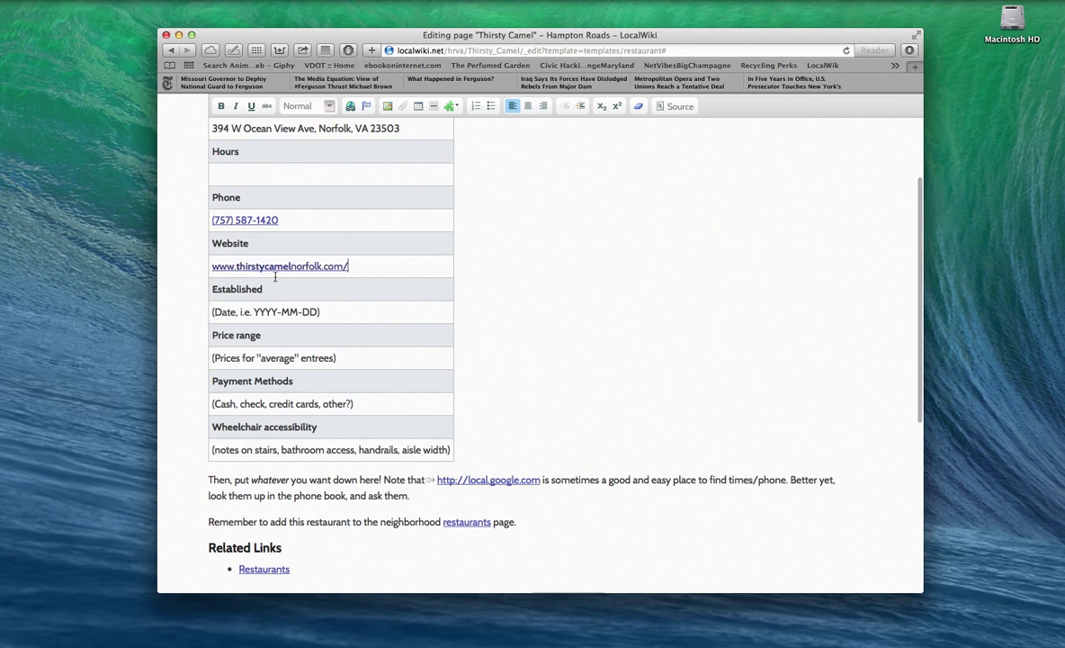
Step: Empty the Established, Price range, Payment Methods and Wheelchair accessibility cells of their template text
scroll(340, 304, "down", 1)
left_click(340, 304)
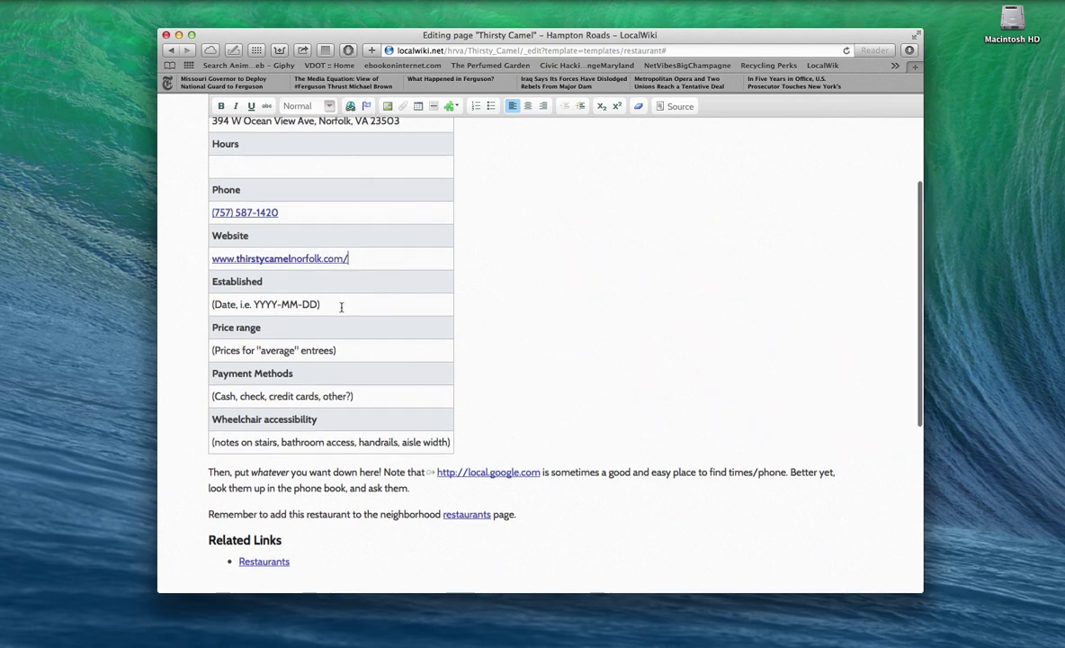
left_click_drag(322, 312, 214, 311)
key("BackSpace")
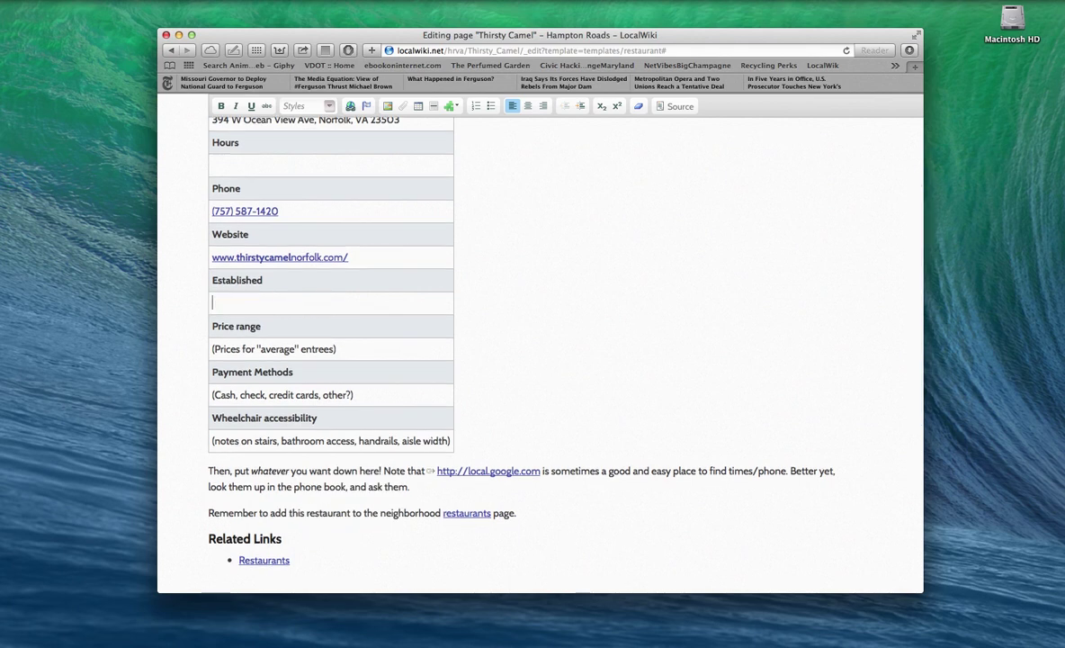
left_click_drag(349, 347, 213, 349)
key("BackSpace")
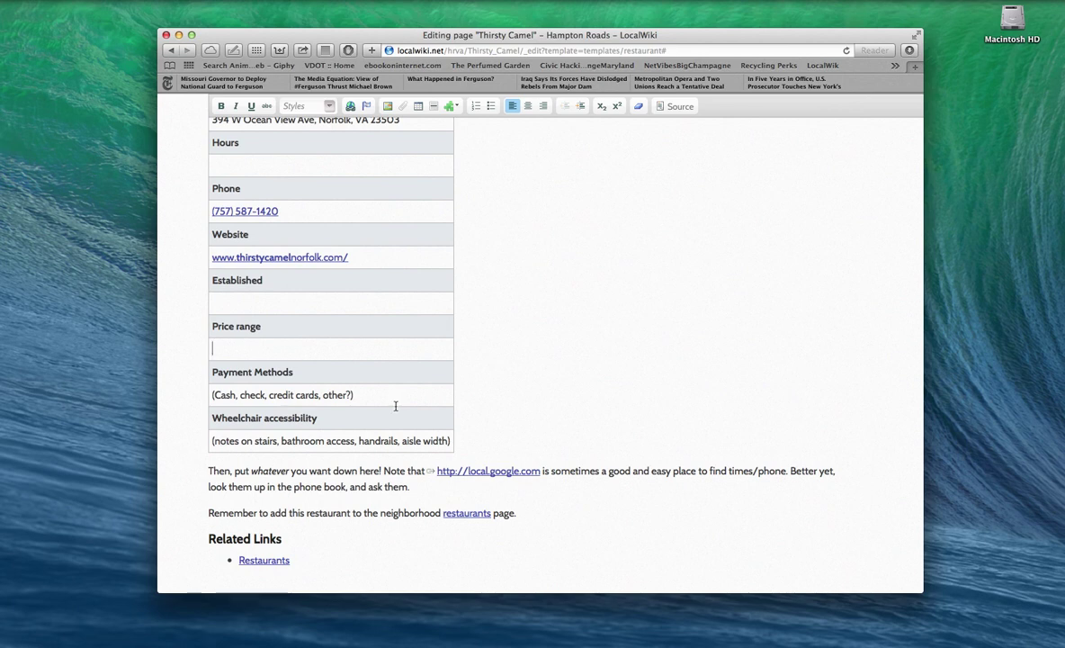
left_click(392, 395)
left_click(213, 396, "shift")
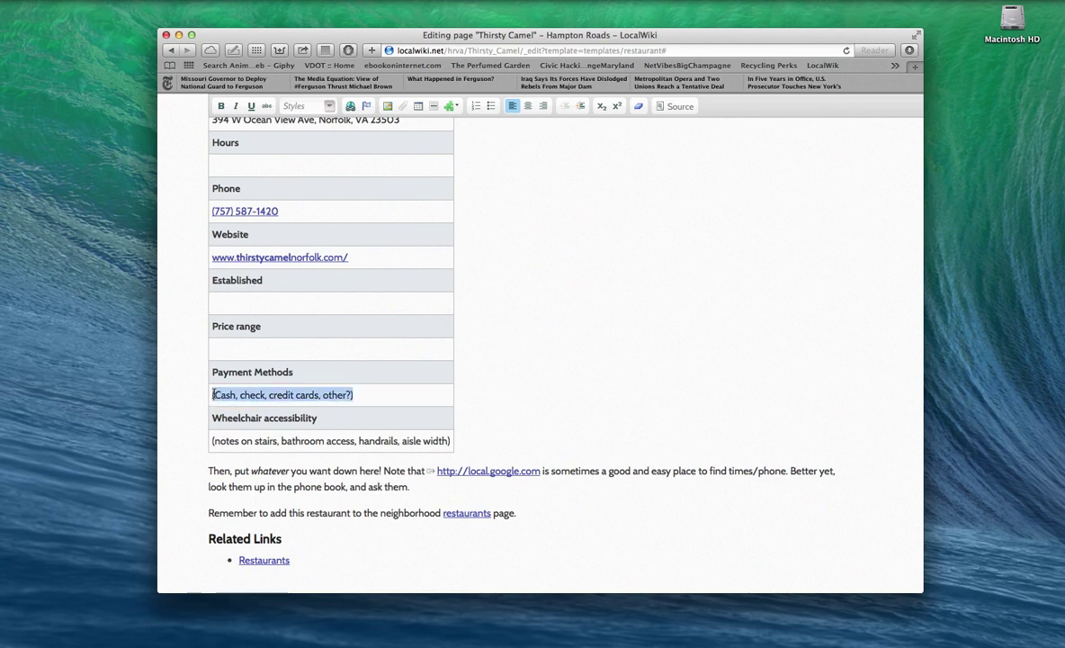
key("BackSpace")
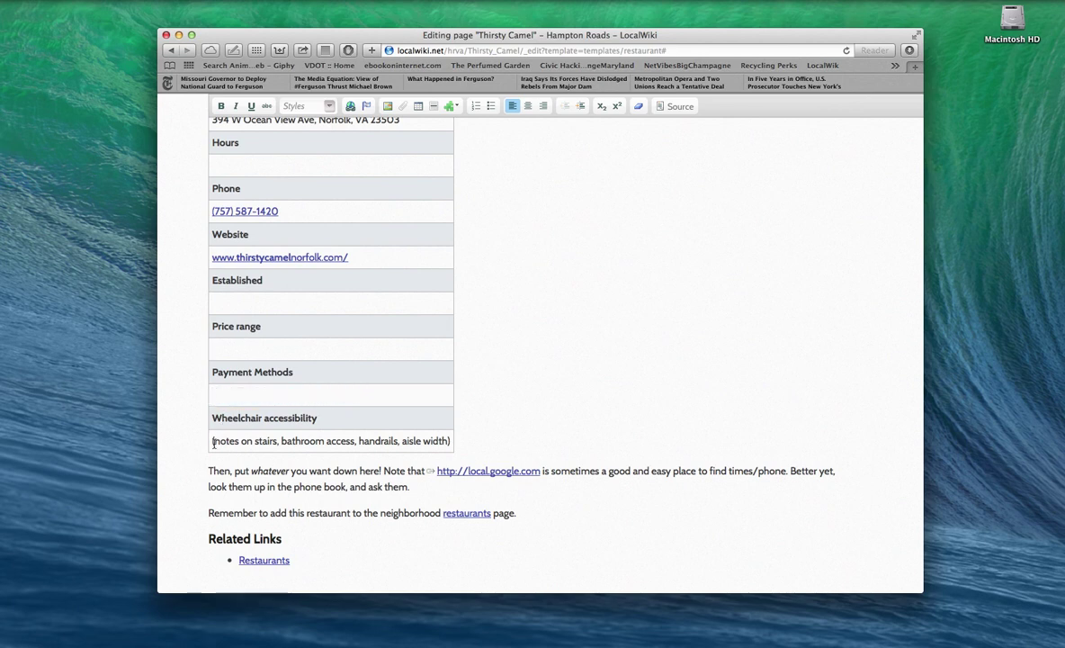
left_click_drag(210, 441, 452, 441)
key("BackSpace")
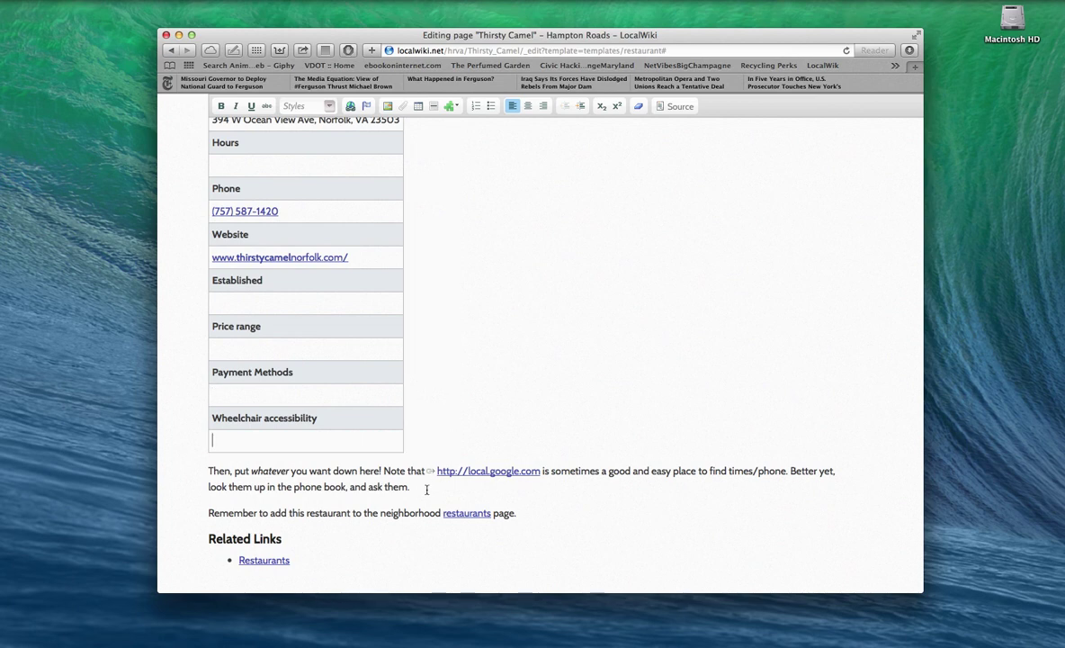
left_click(540, 518)
scroll(321, 516, "down", 2)
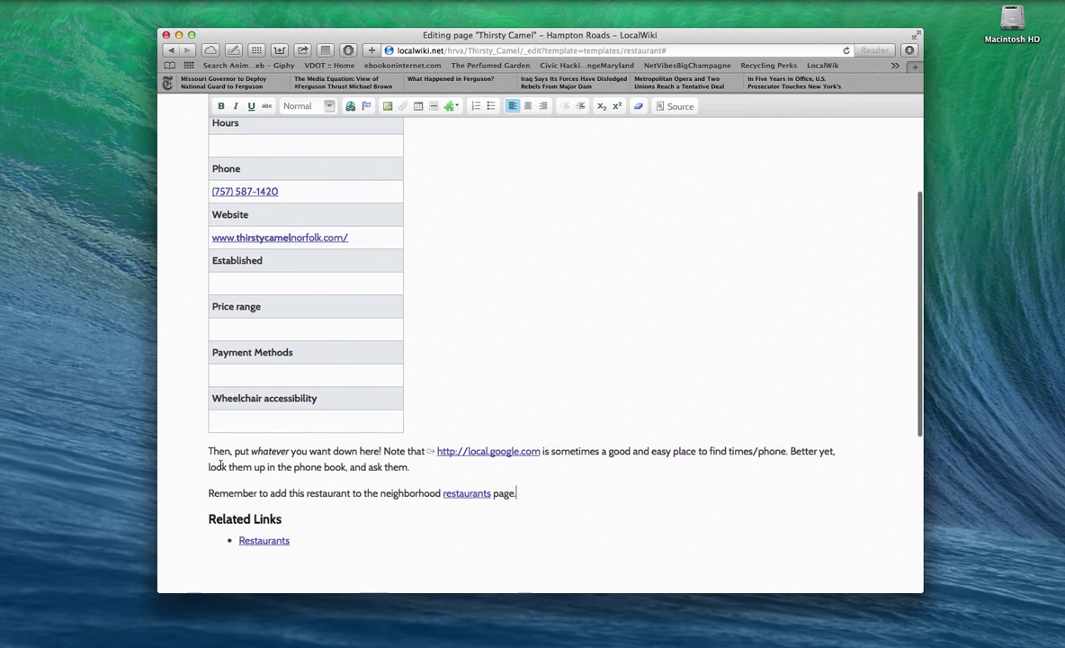
Step: Save the Thirsty Camel page with its address, phone number and website
scroll(219, 465, "down", 4)
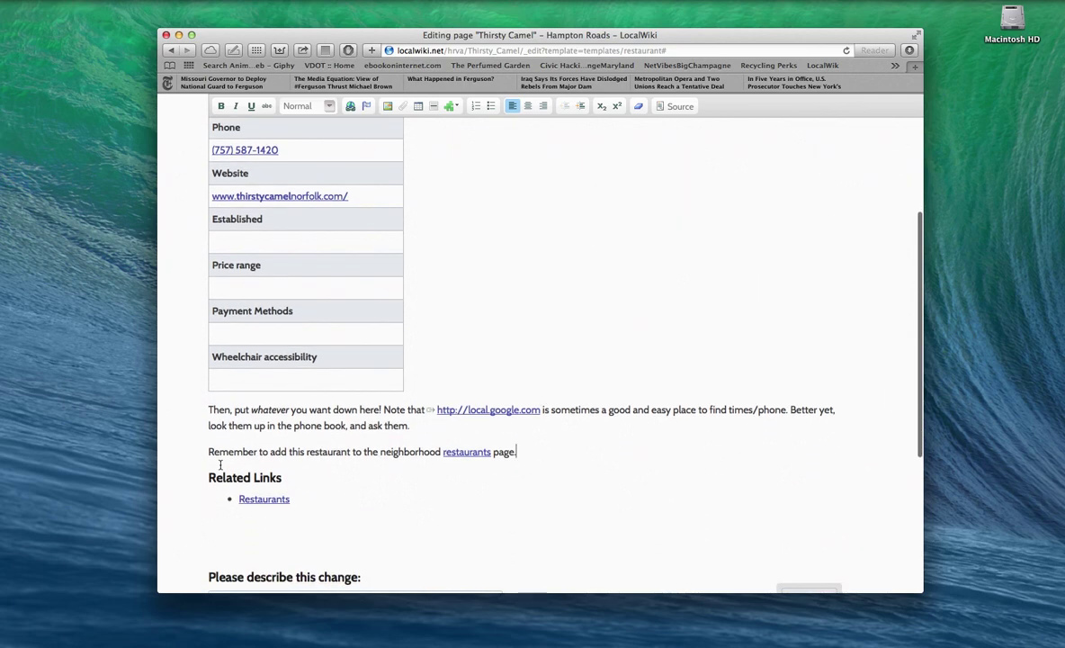
scroll(220, 465, "up", 5)
scroll(220, 468, "down", 10)
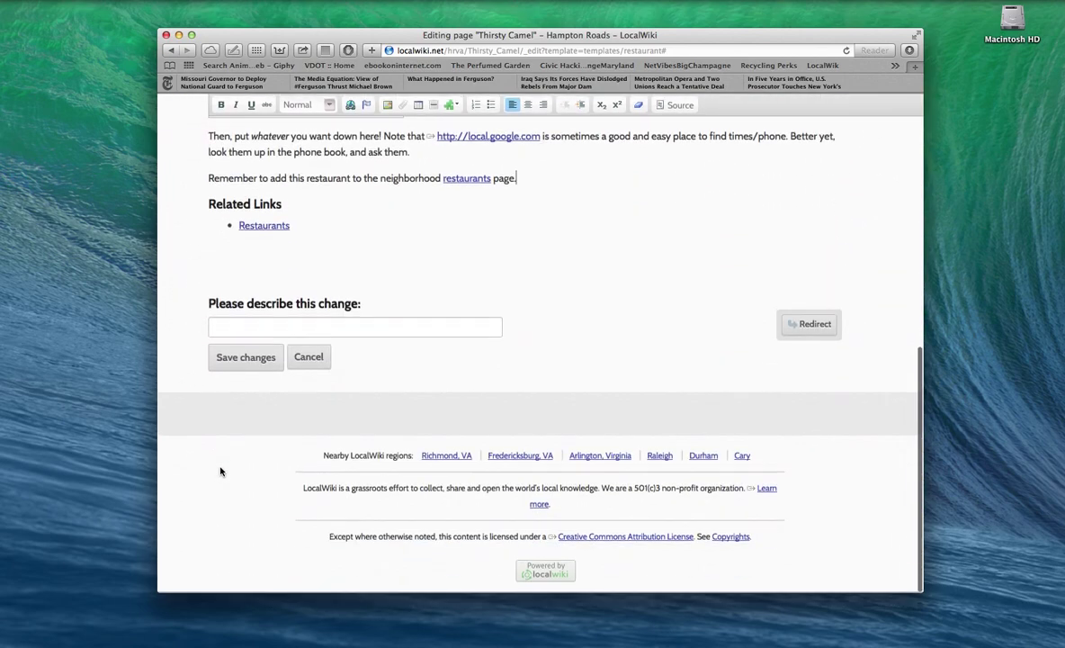
scroll(219, 471, "up", 5)
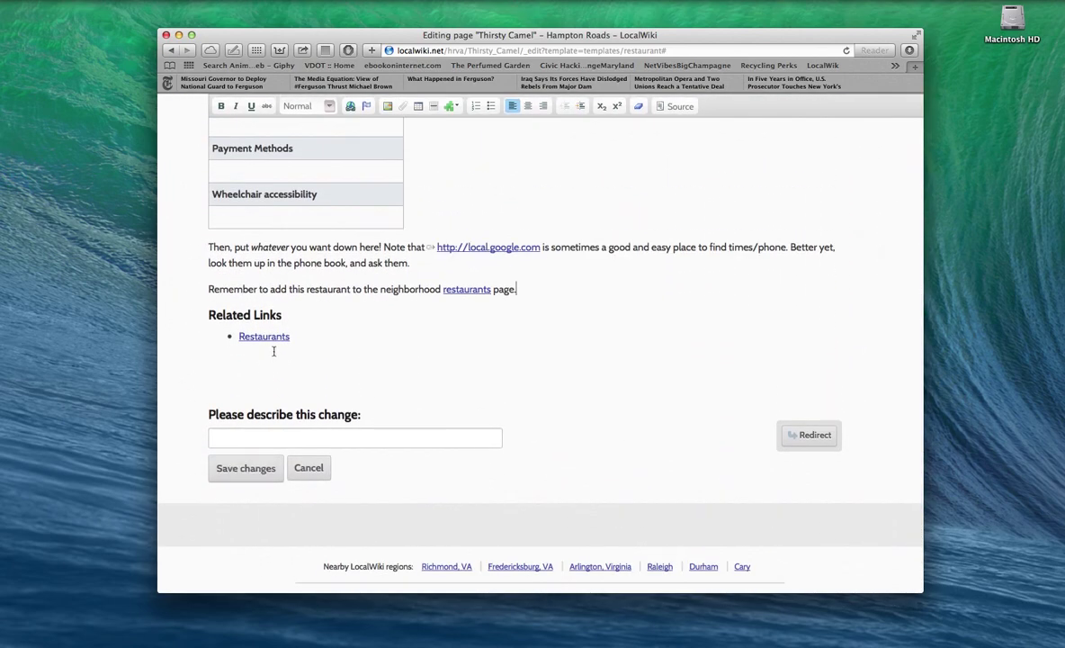
scroll(274, 352, "up", 10)
scroll(273, 357, "down", 8)
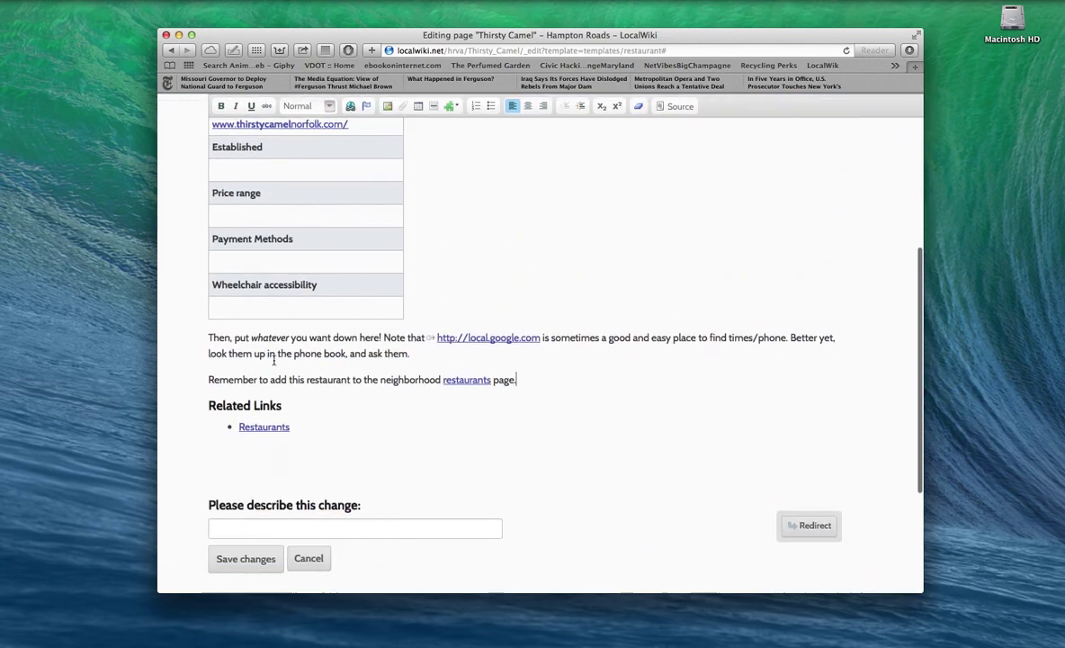
scroll(274, 362, "down", 5)
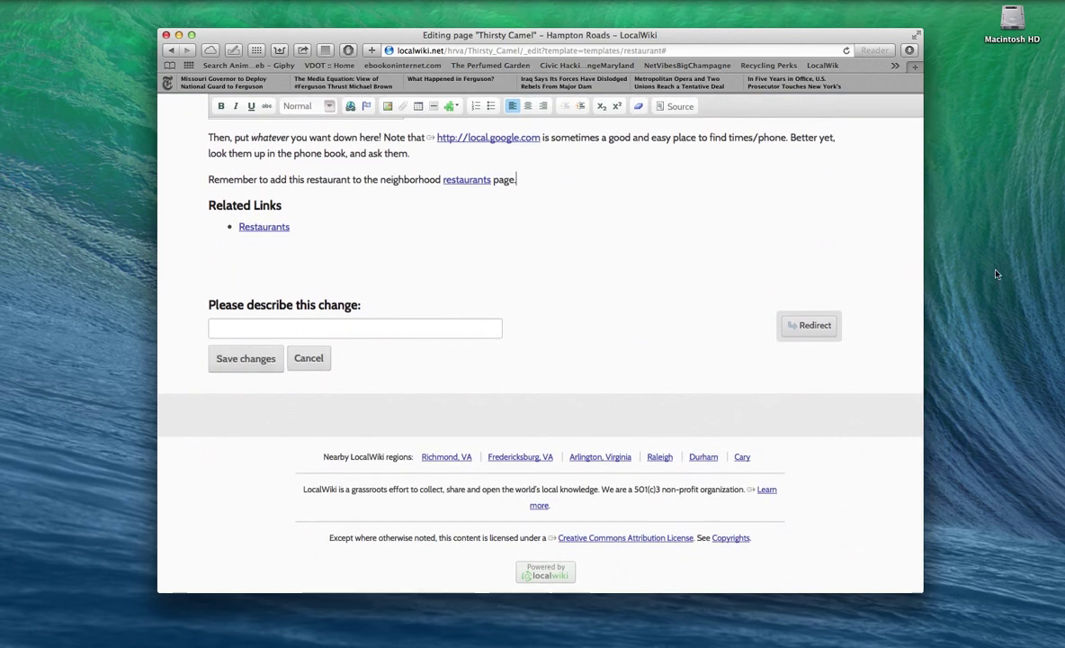
left_click(1003, 271)
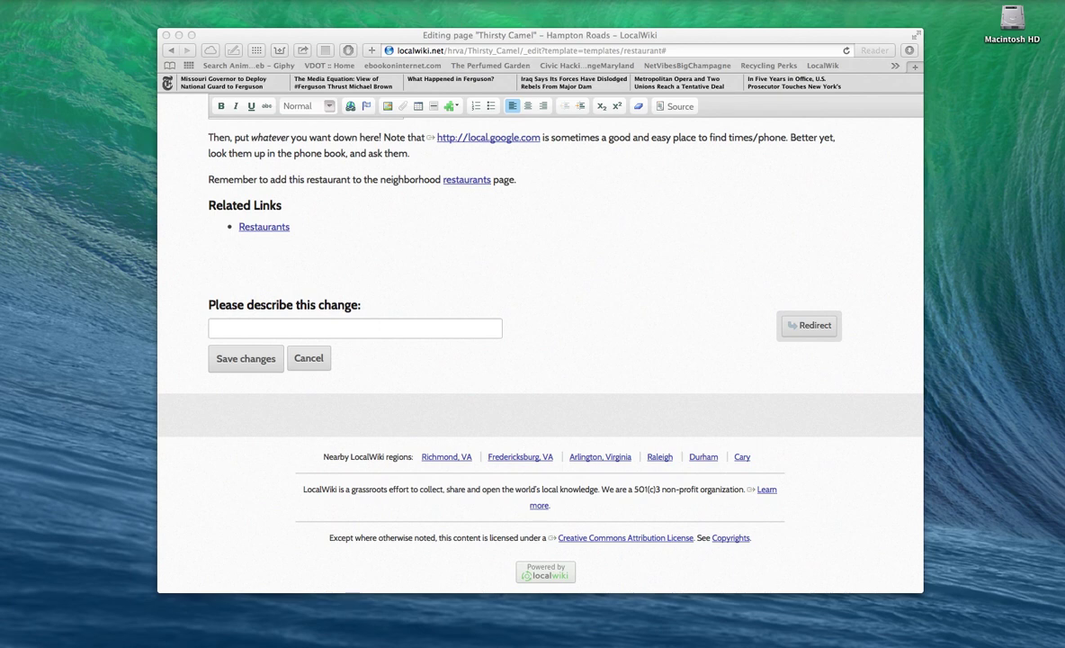
left_click(246, 360)
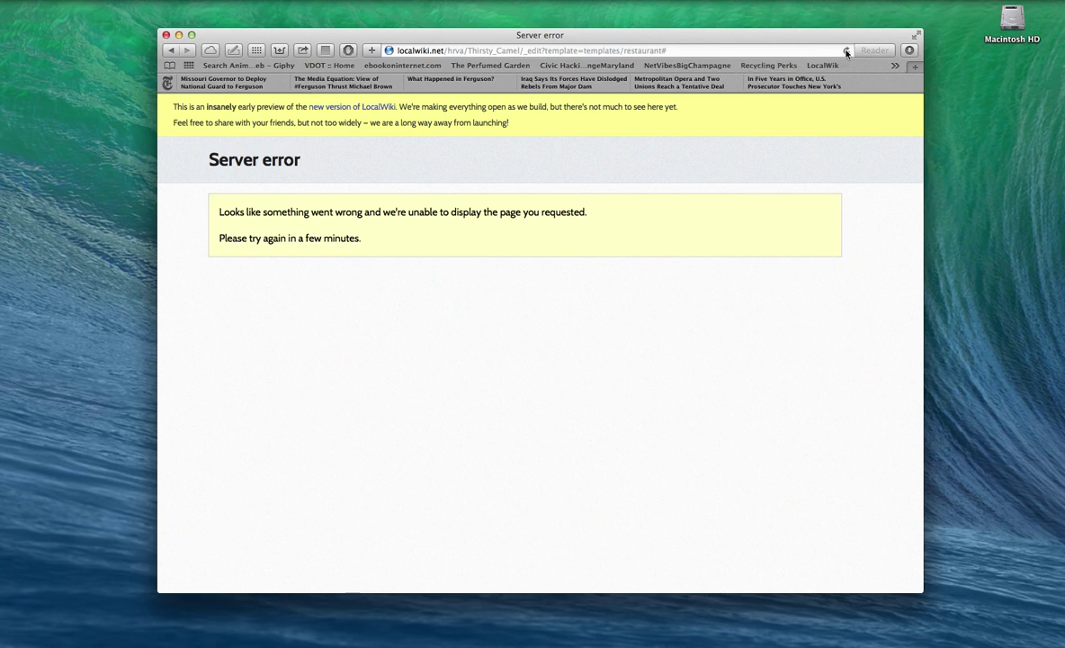
Step: After the server error, reload and resend the form so the page publishes
left_click(847, 51)
left_click(635, 171)
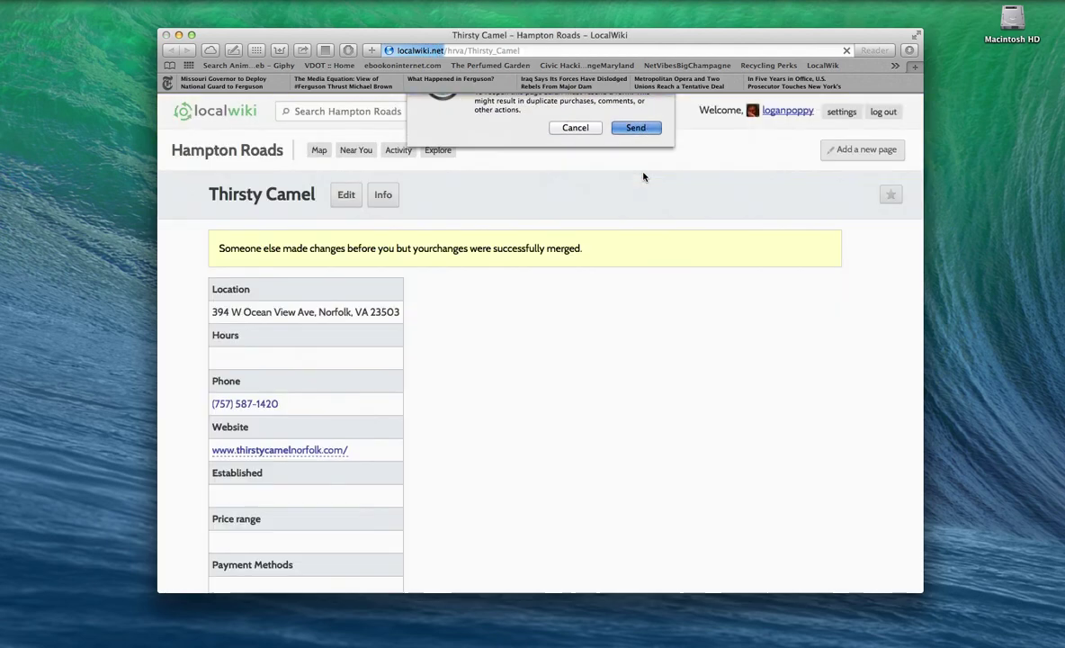
scroll(607, 369, "down", 2)
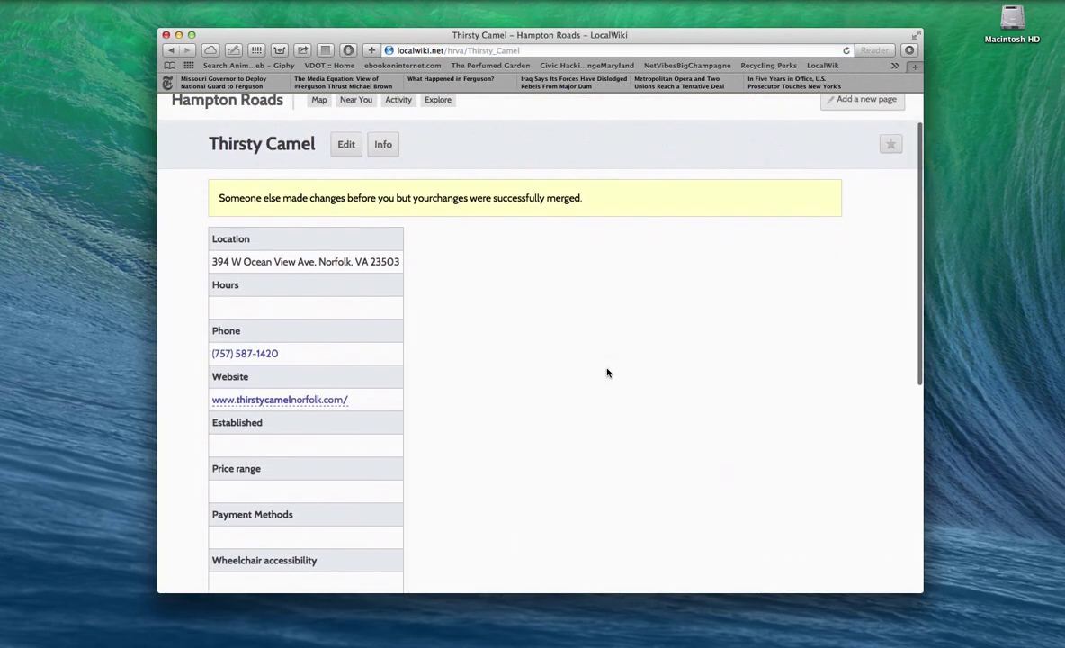
scroll(607, 371, "down", 4)
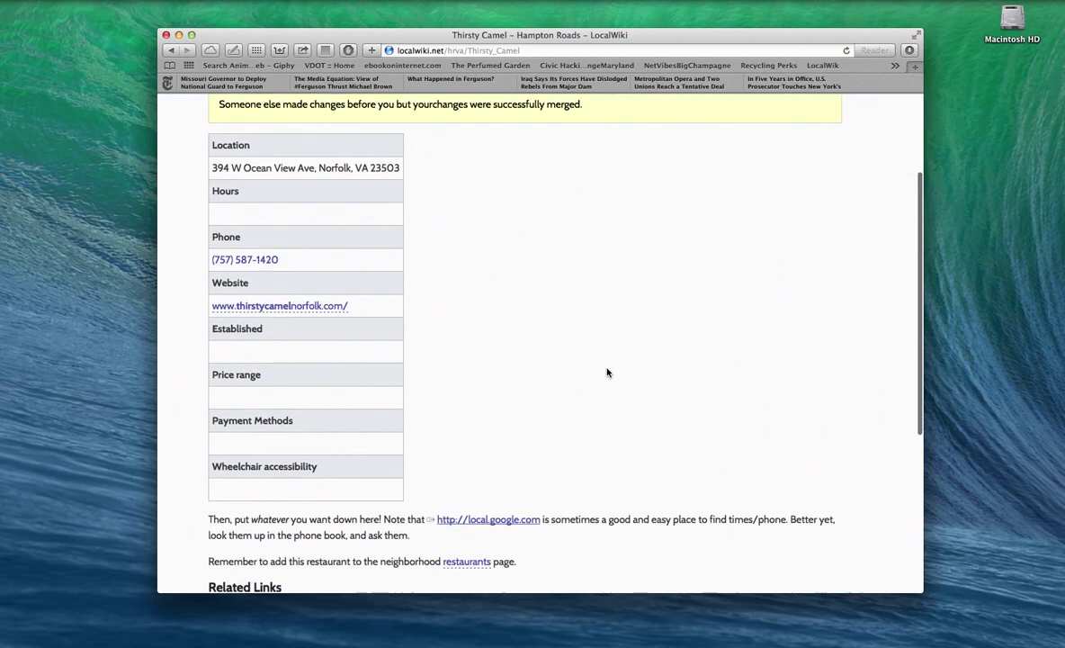
scroll(607, 372, "down", 5)
scroll(607, 372, "up", 4)
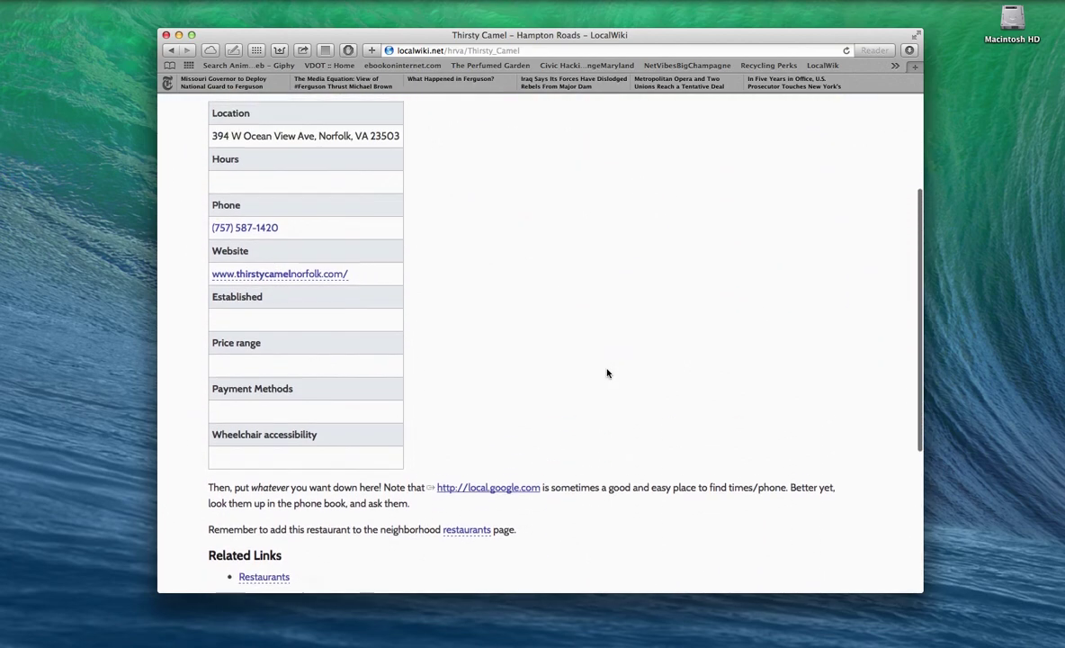
scroll(607, 373, "up", 5)
scroll(608, 372, "down", 10)
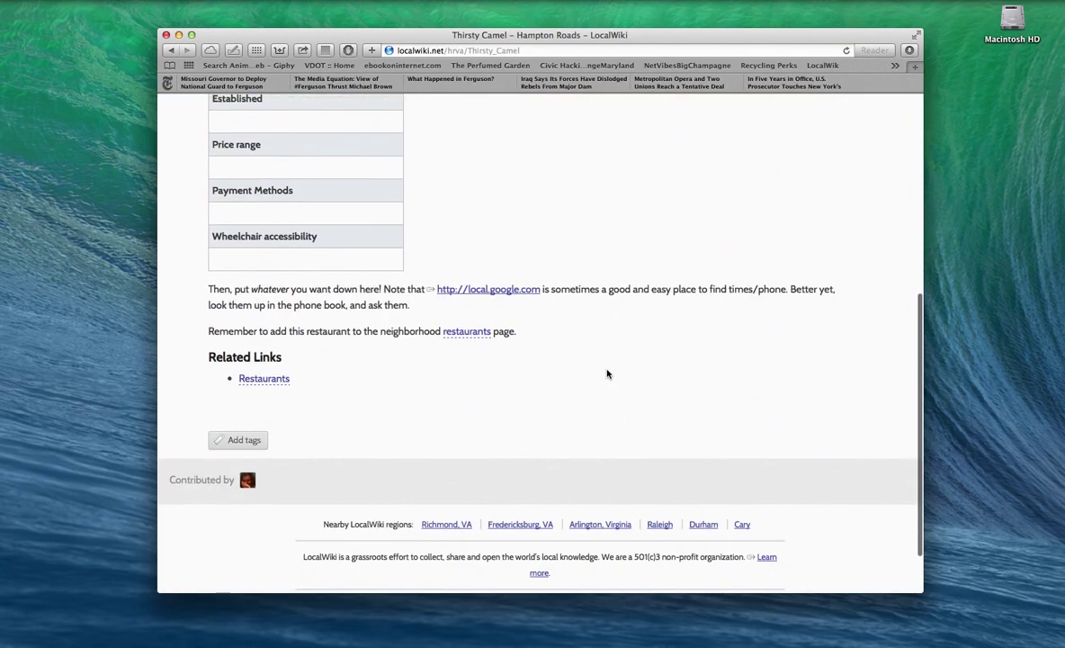
scroll(606, 370, "up", 4)
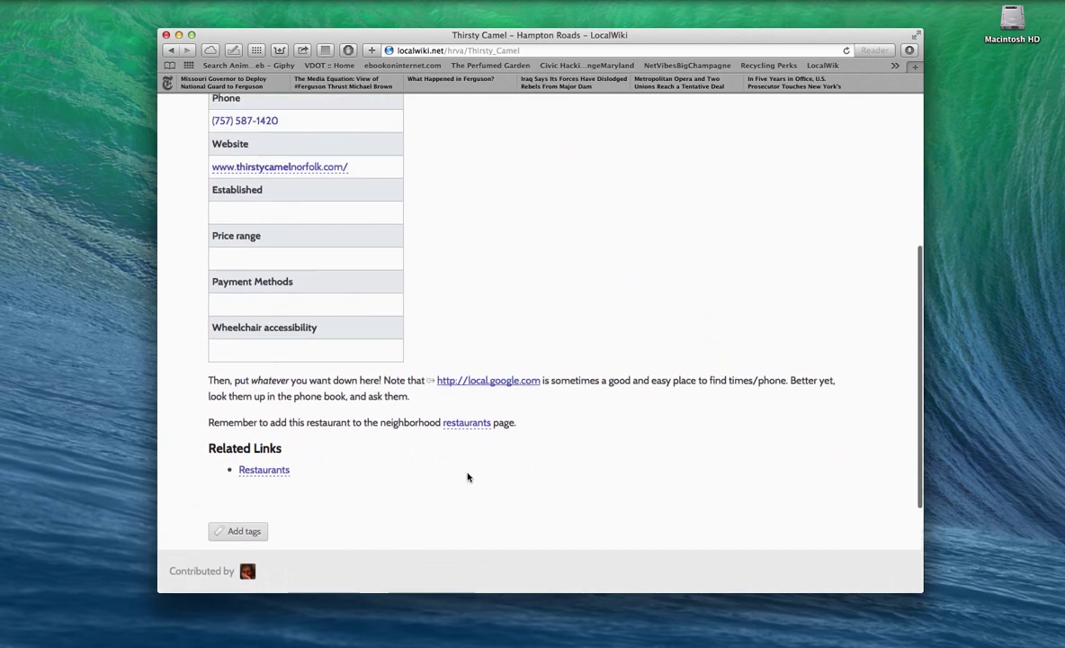
scroll(270, 486, "up", 8)
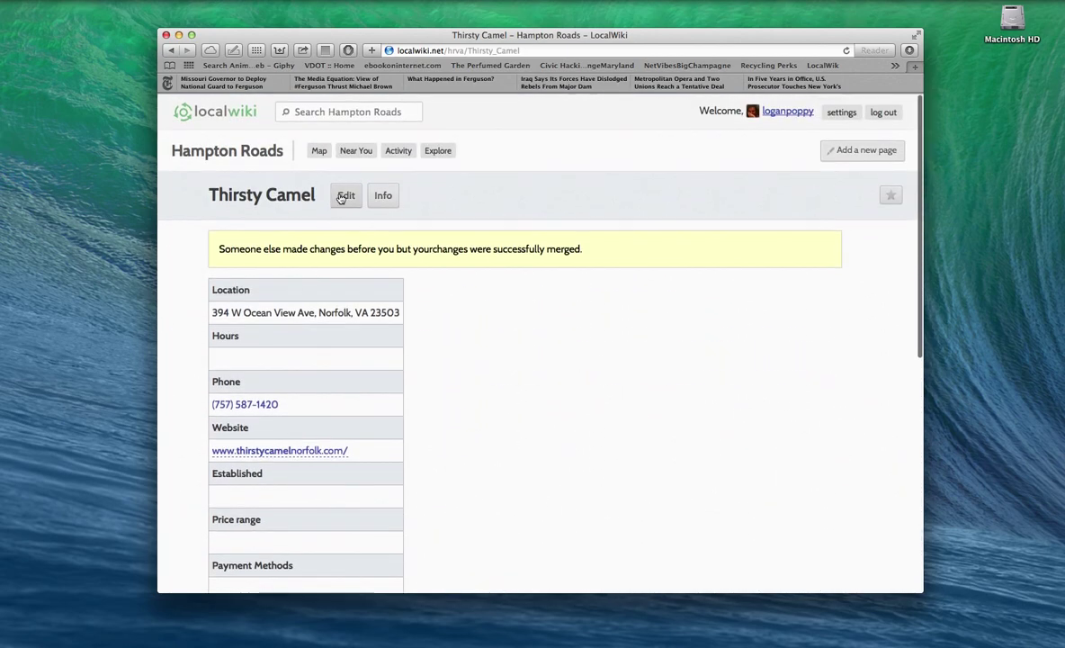
Step: Open the published Thirsty Camel page for editing and scroll down to the Edit map button
scroll(369, 266, "down", 3)
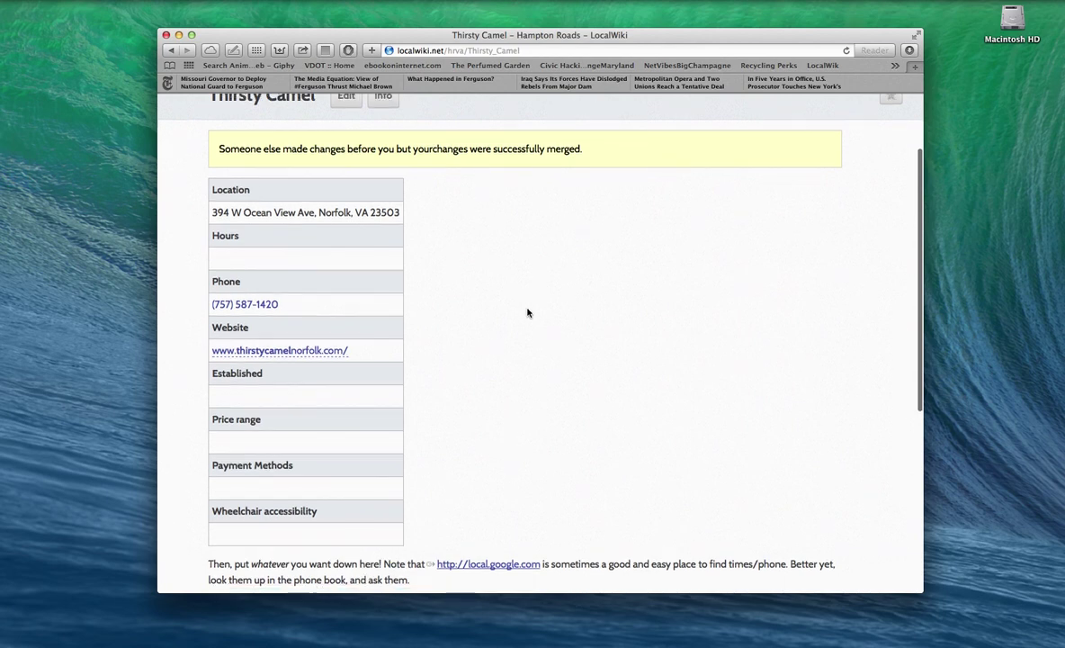
scroll(528, 312, "down", 2)
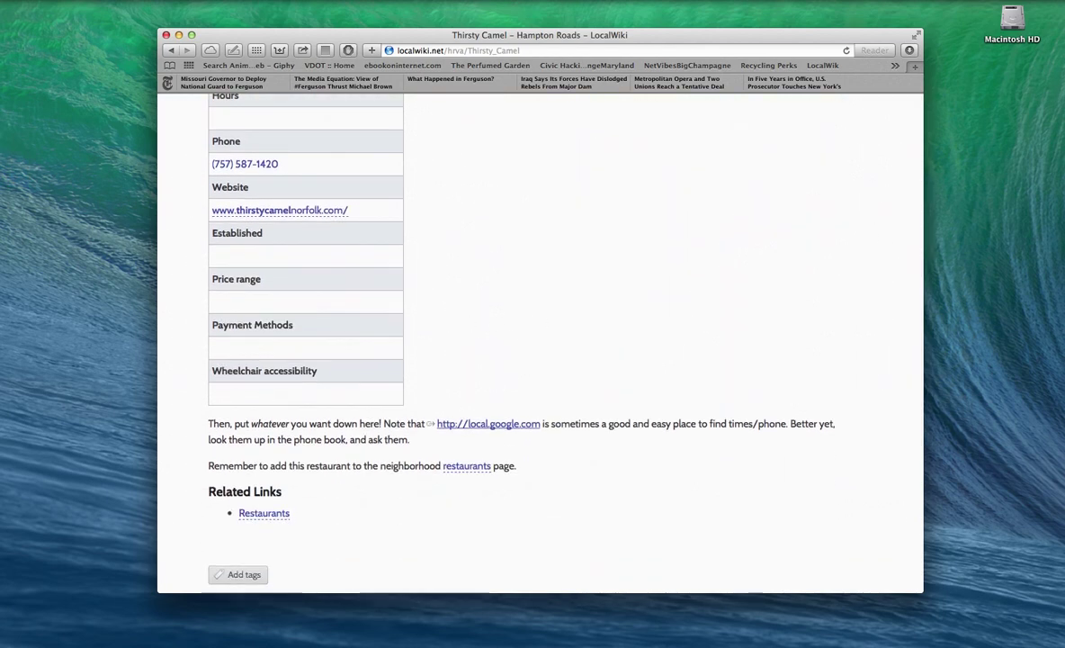
scroll(495, 179, "up", 3)
scroll(495, 179, "up", 1)
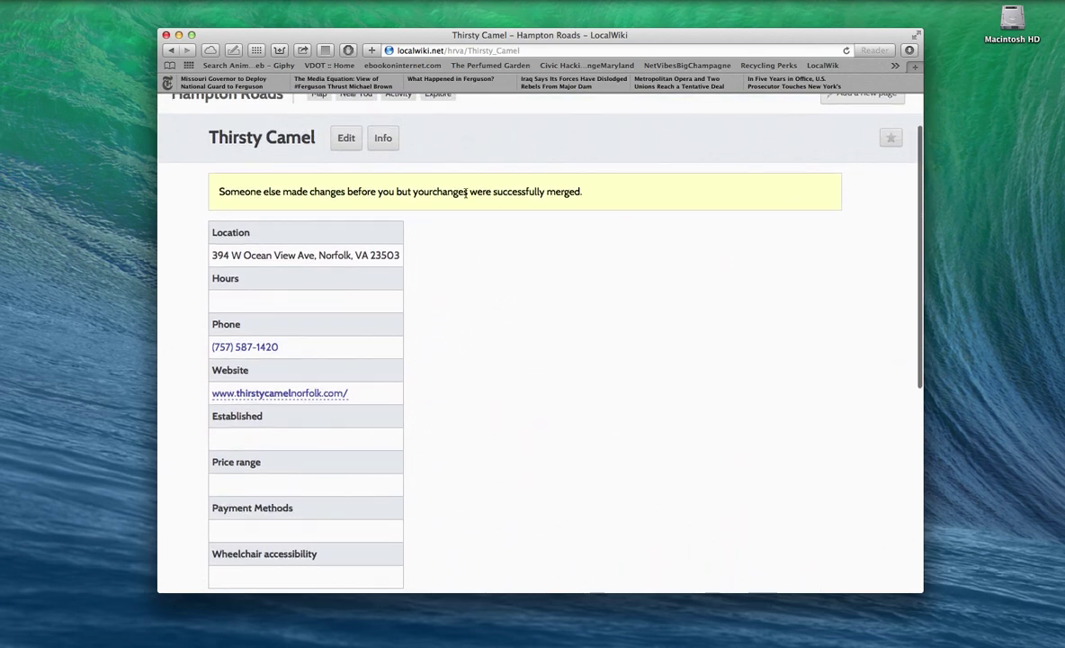
left_click(345, 142)
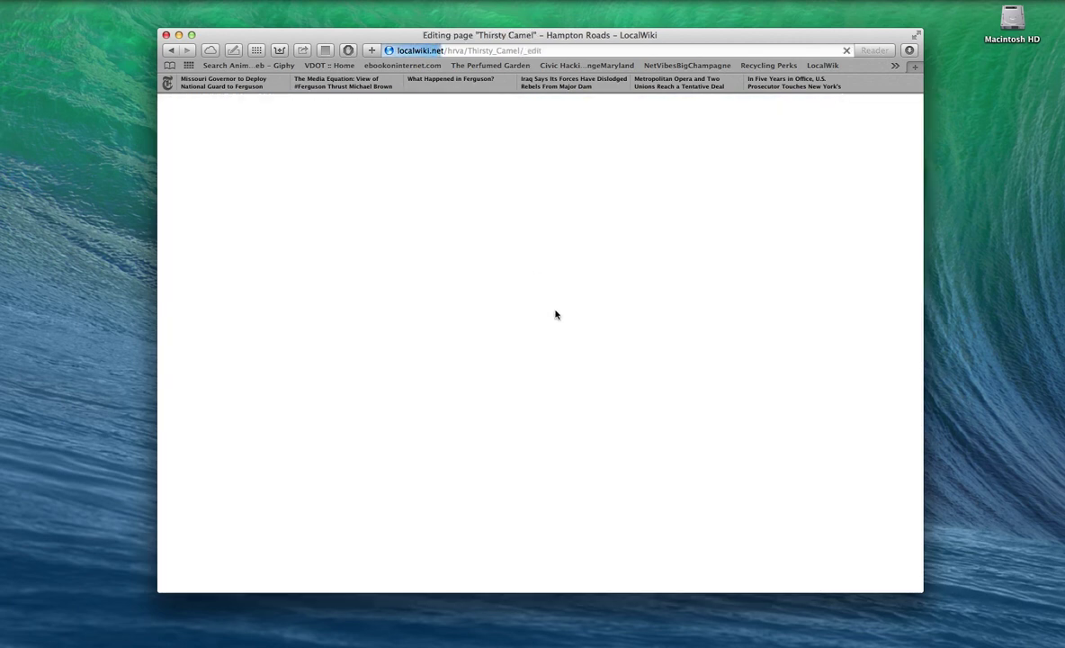
scroll(562, 358, "down", 5)
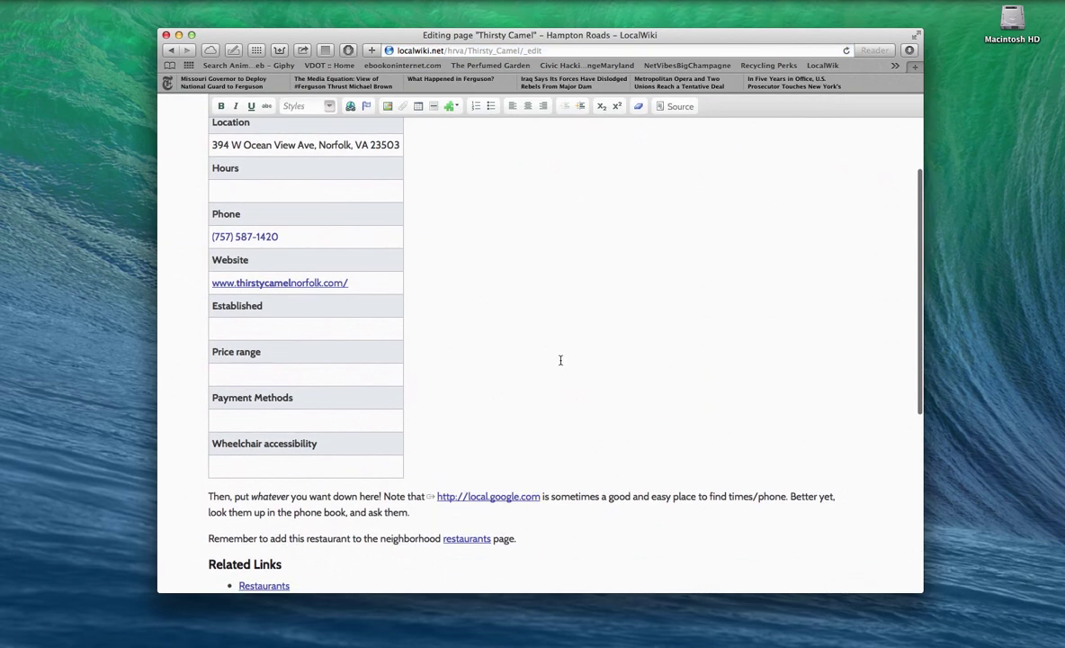
scroll(561, 359, "down", 2)
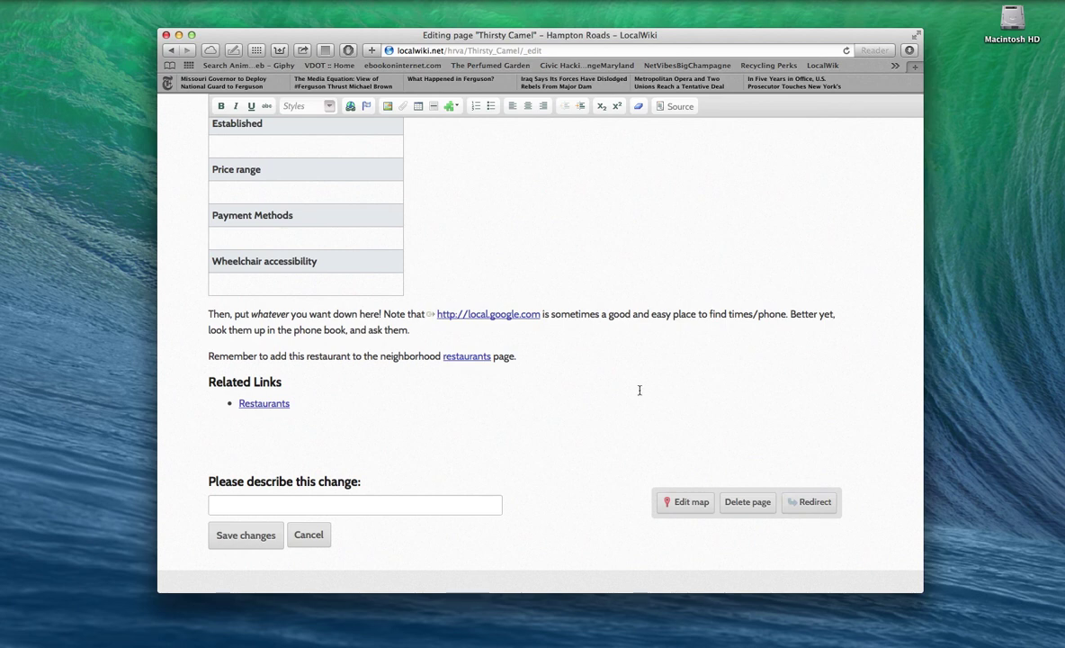
scroll(639, 389, "up", 8)
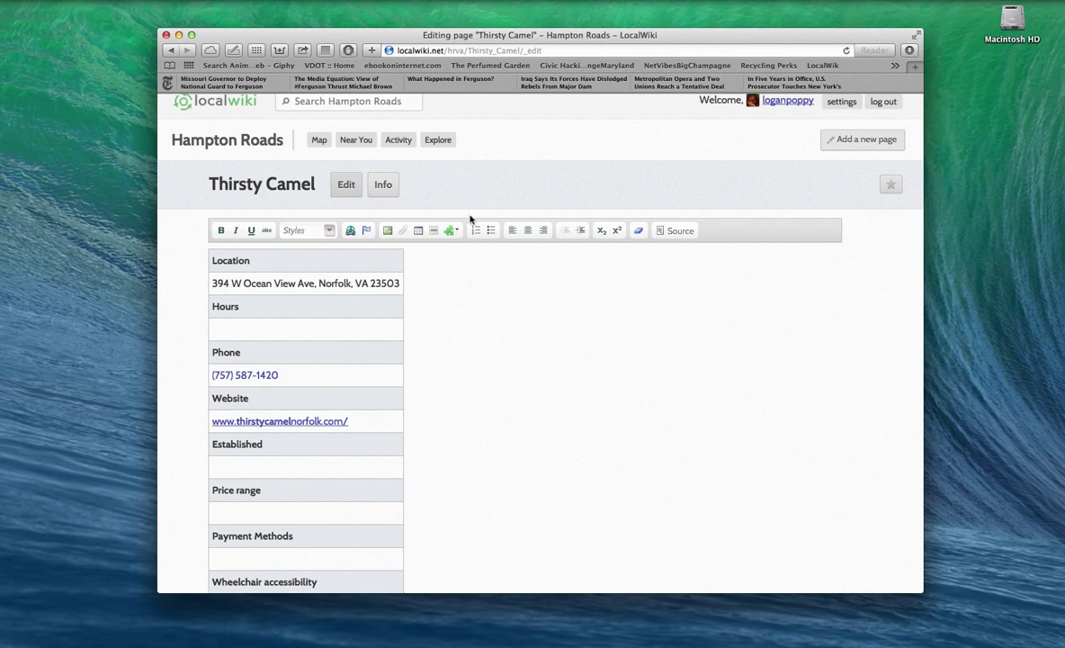
scroll(476, 221, "down", 10)
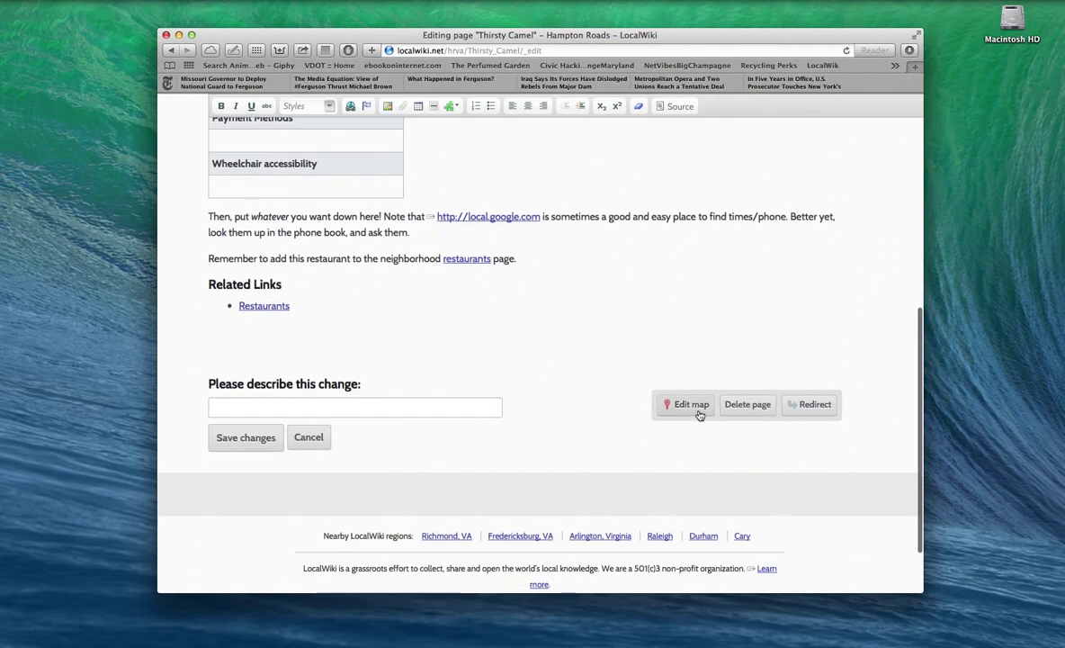
Step: In the map editor, search the pasted street address and pick the matching result
left_click(699, 412)
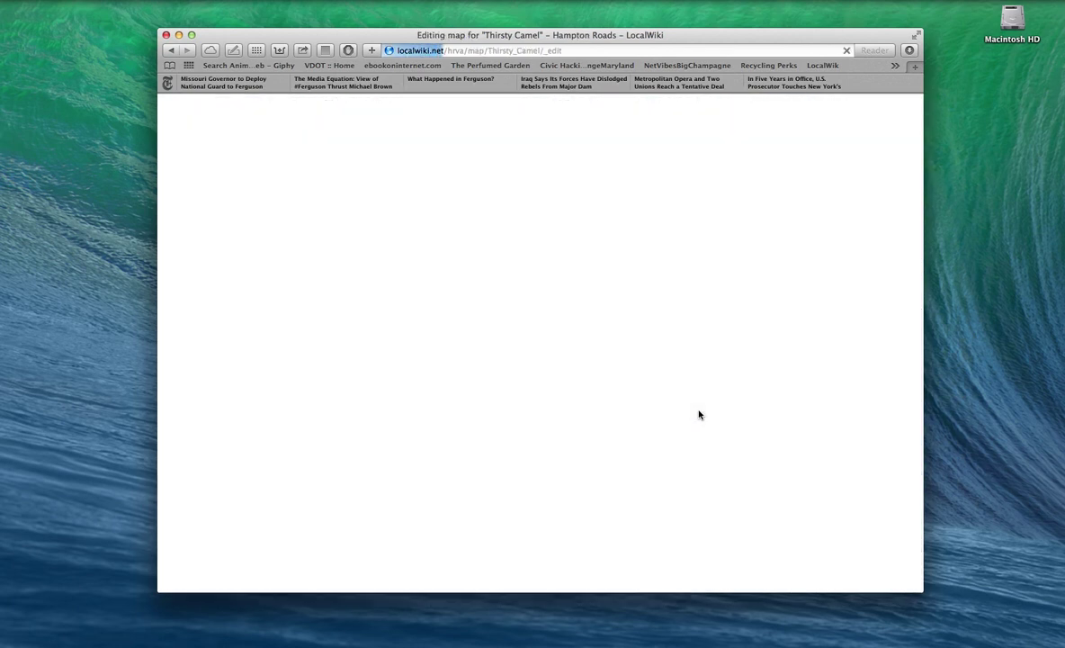
scroll(663, 420, "down", 1)
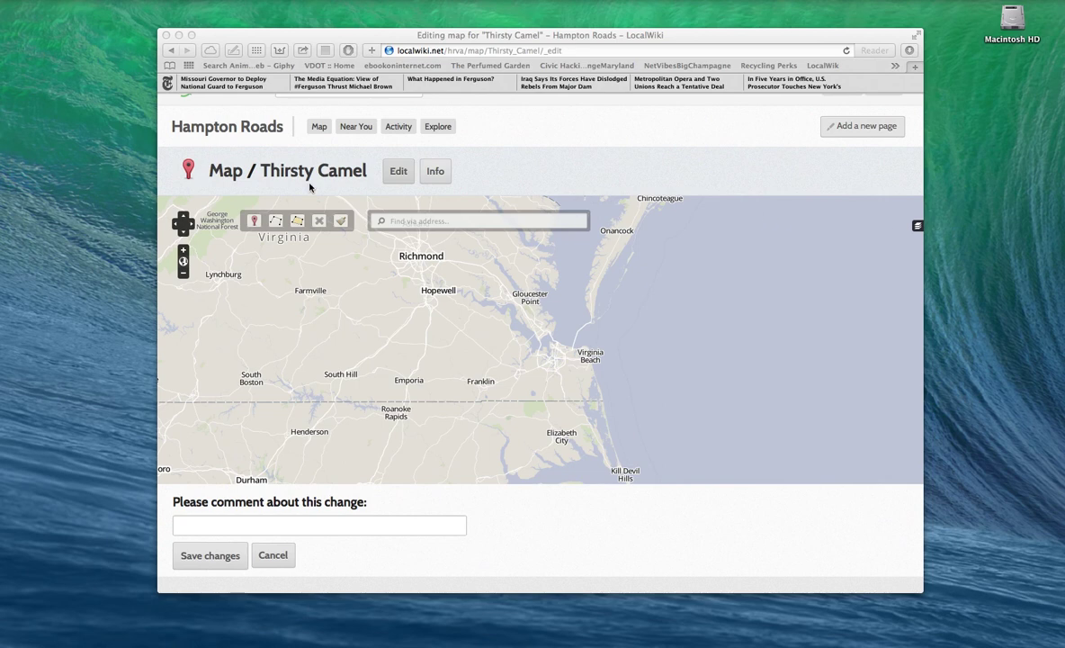
left_click(405, 230)
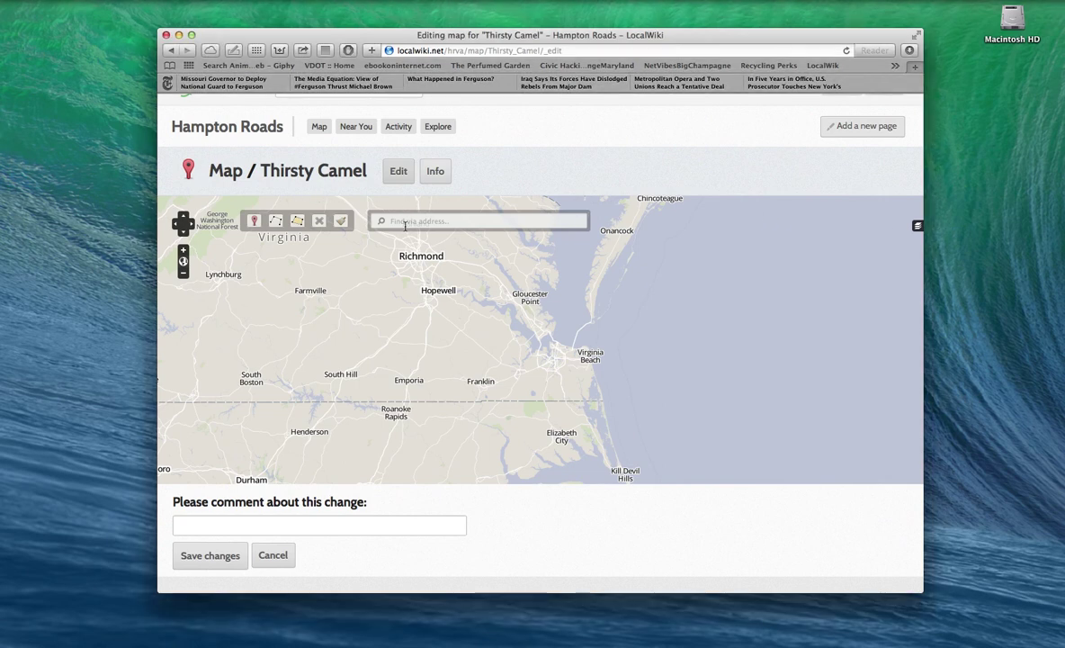
left_click(443, 225)
type("394 W Ocean View Ave, Norfolk, VA 23503")
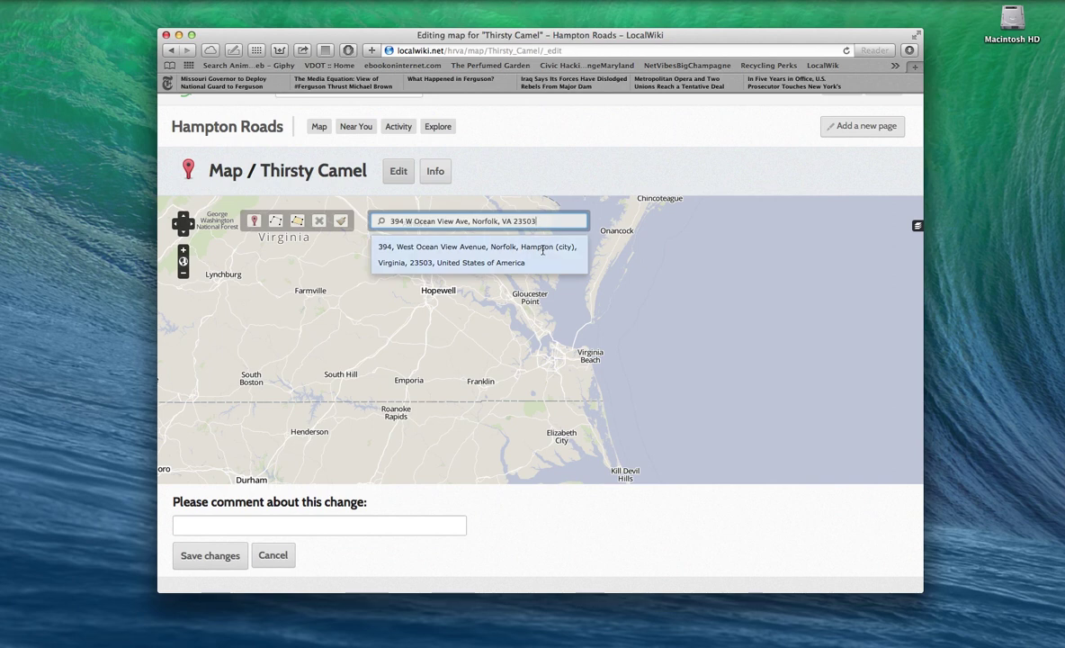
left_click(542, 250)
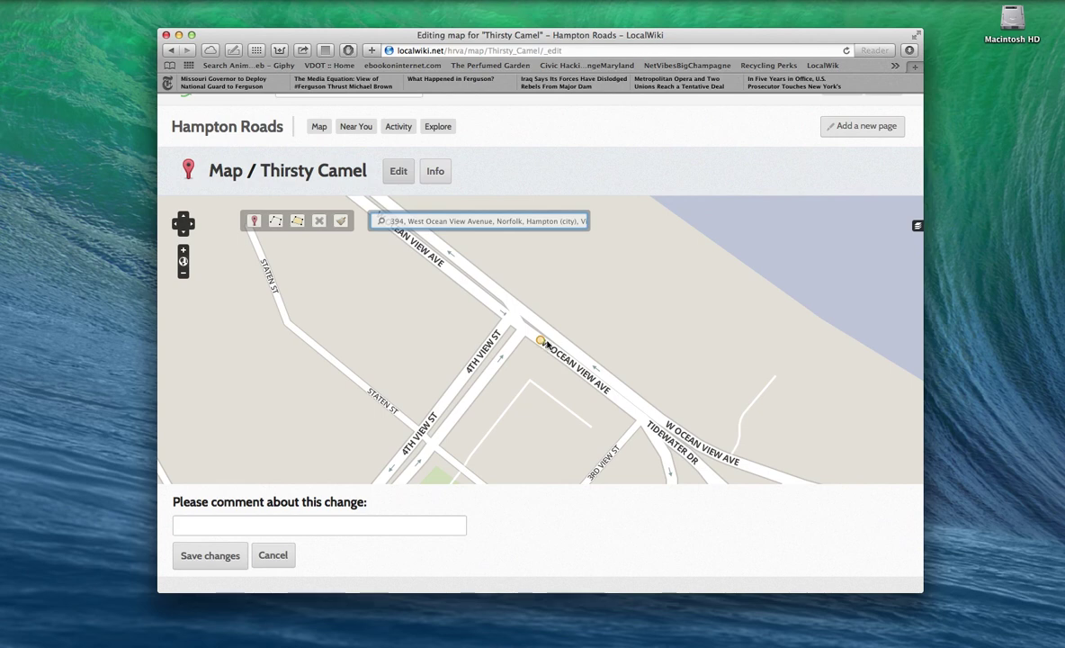
Step: Place the marker on W Ocean View Ave and save the map
mouse_move(543, 353)
left_mouse_down()
mouse_move(525, 362)
mouse_move(523, 397)
mouse_move(540, 379)
left_mouse_up()
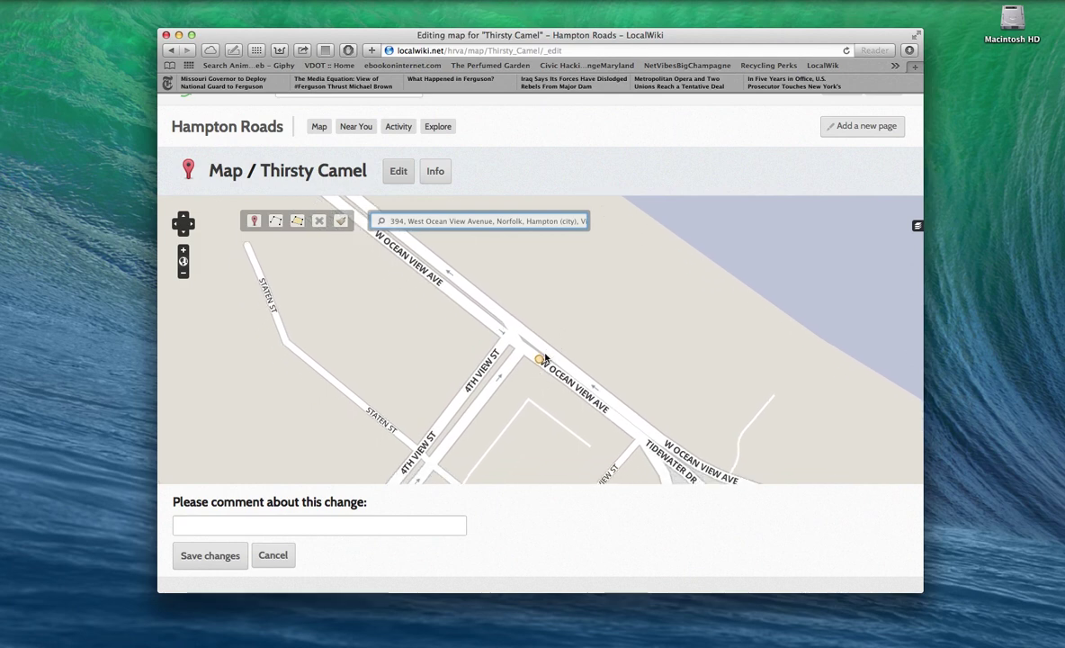
left_click(540, 361)
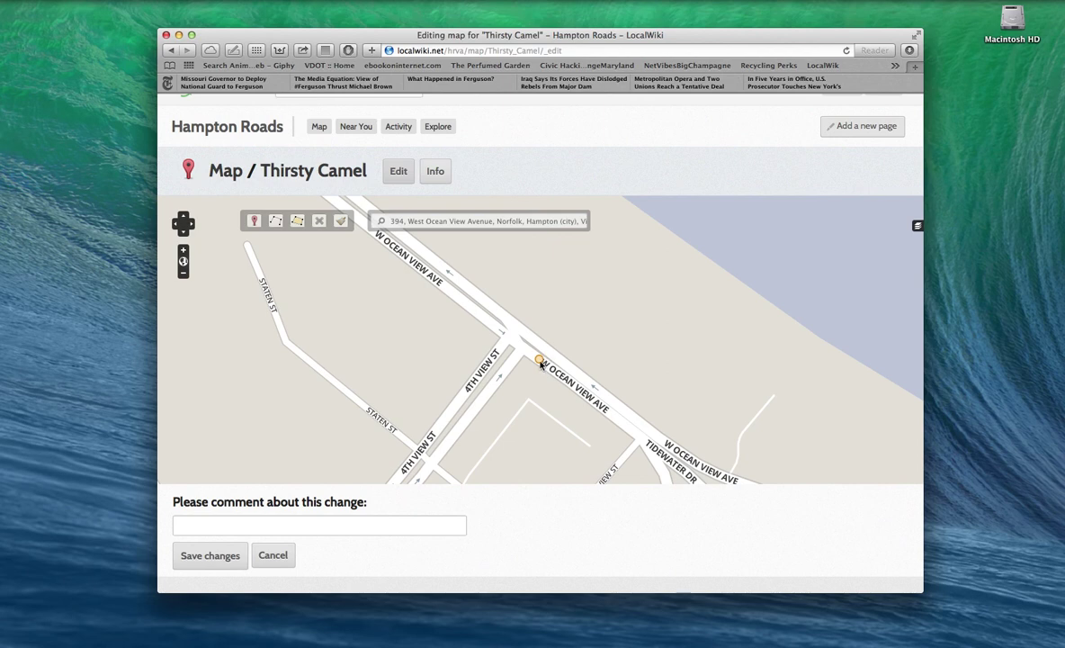
scroll(532, 392, "down", 2)
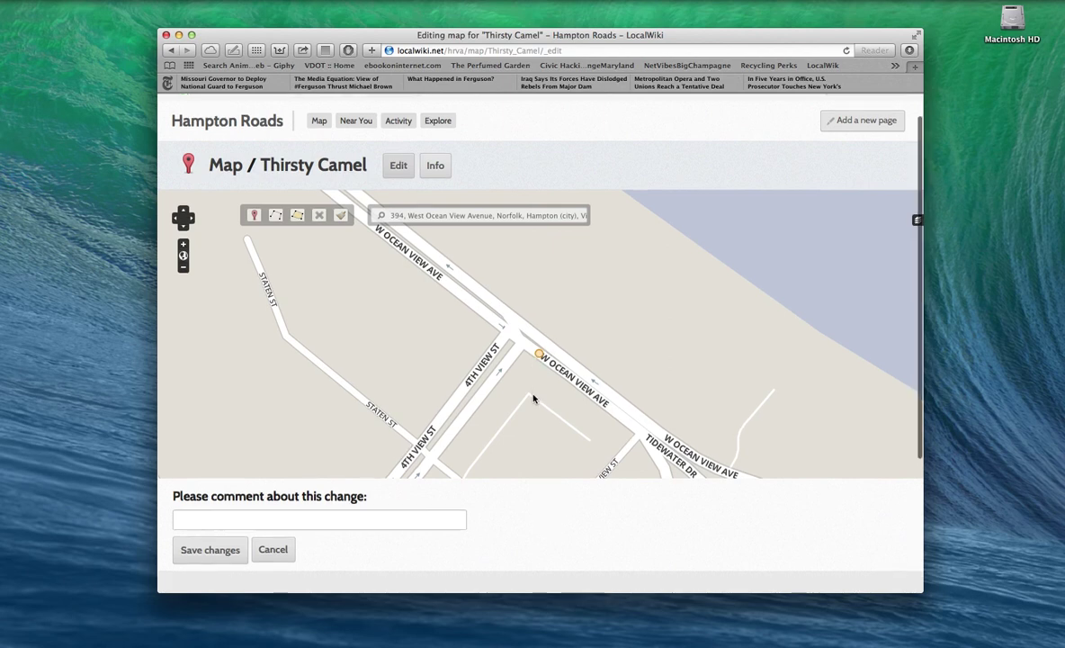
scroll(531, 397, "down", 2)
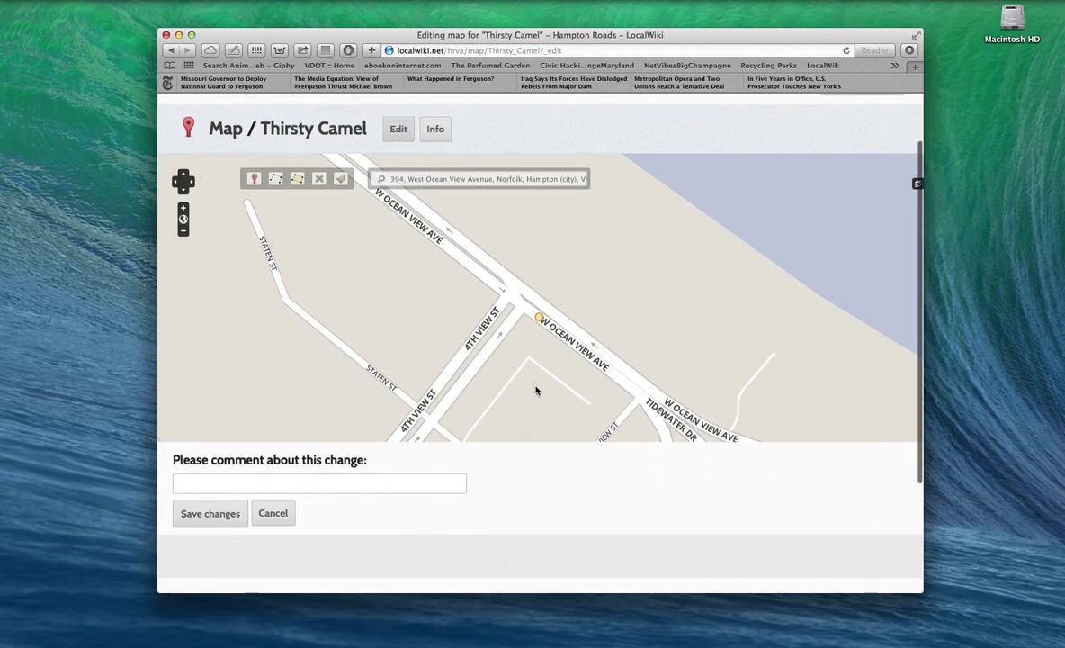
left_click(225, 512)
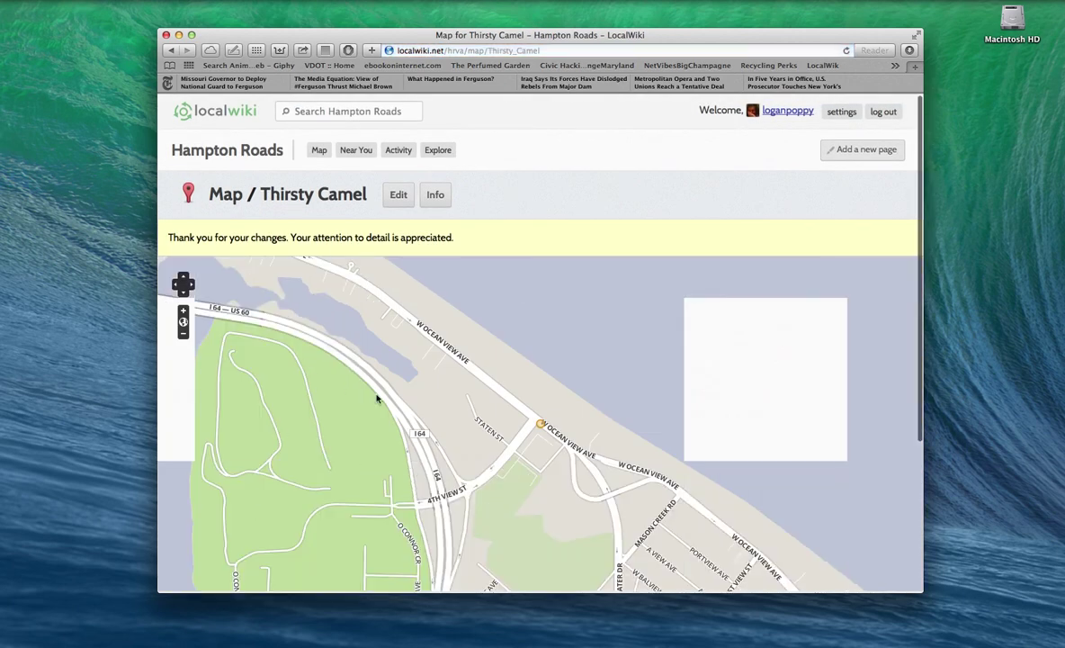
Step: Scroll through the Thirsty Camel page, past the map and info table, down to Add tags
scroll(378, 377, "down", 2)
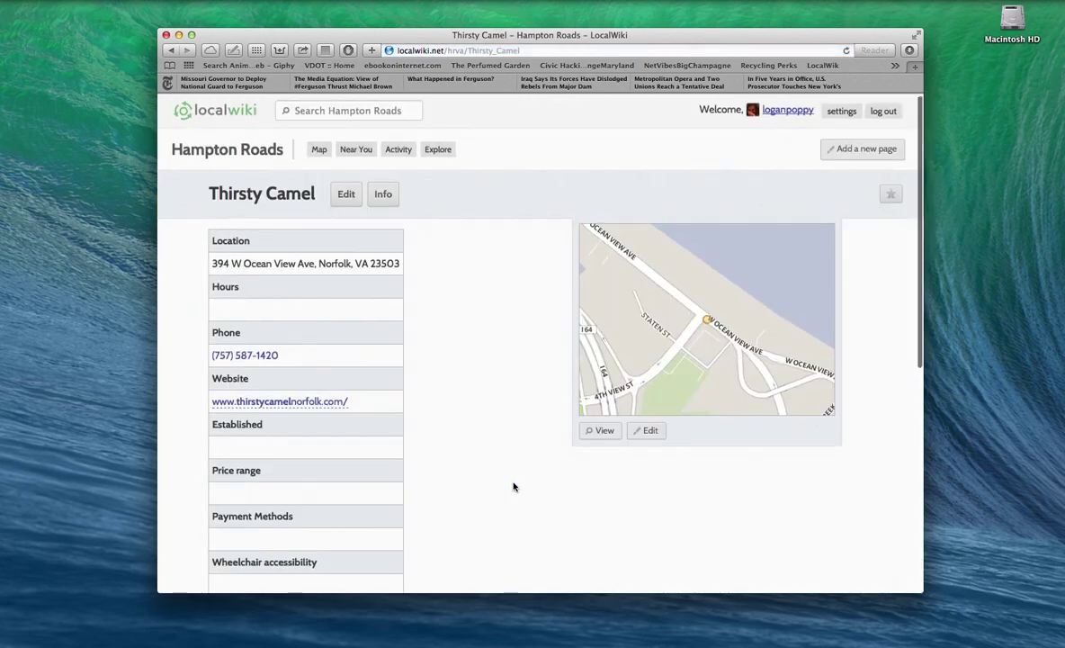
scroll(514, 485, "down", 3)
scroll(513, 487, "down", 3)
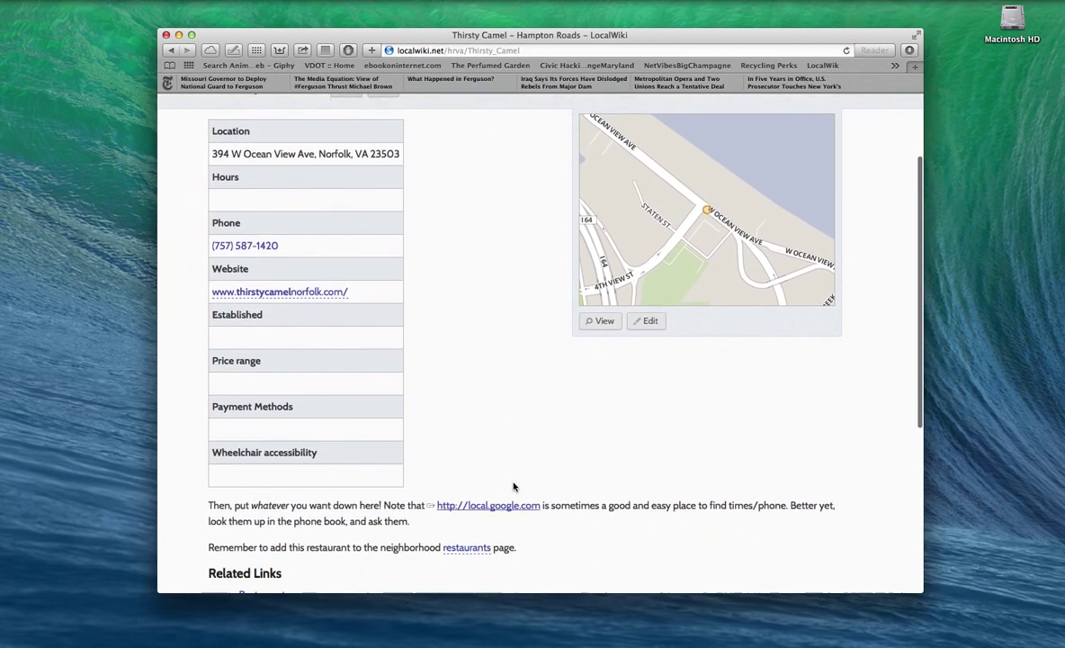
scroll(513, 486, "down", 1)
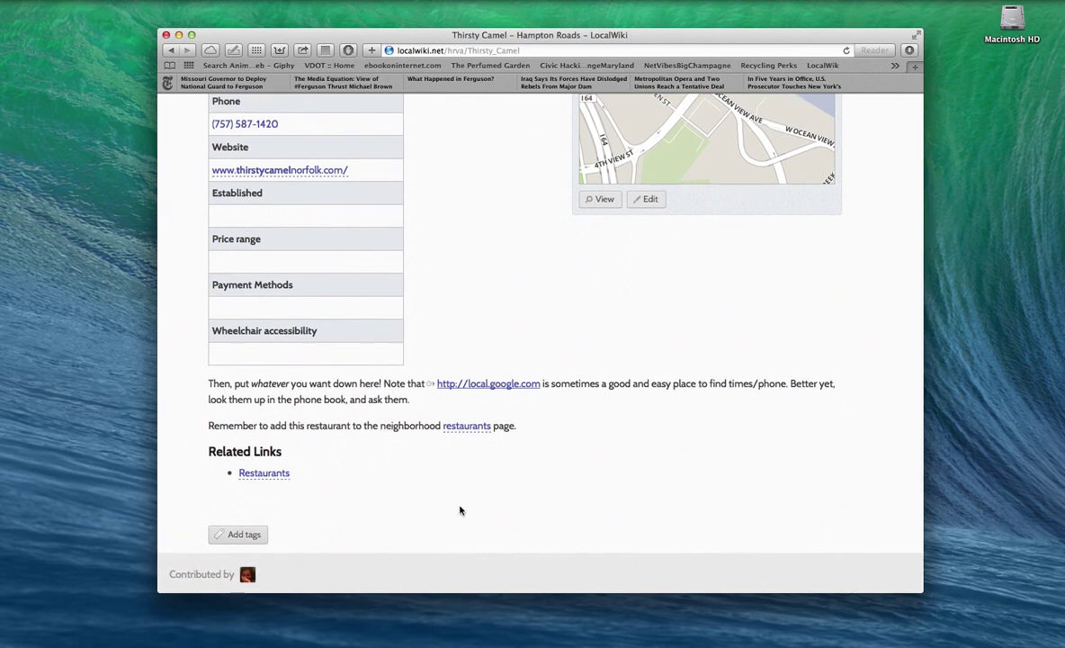
Step: In a new tab, load localwiki.net/hrva and open the Music page
left_click(915, 67)
type("localwiki.net/hrva")
key("Return")
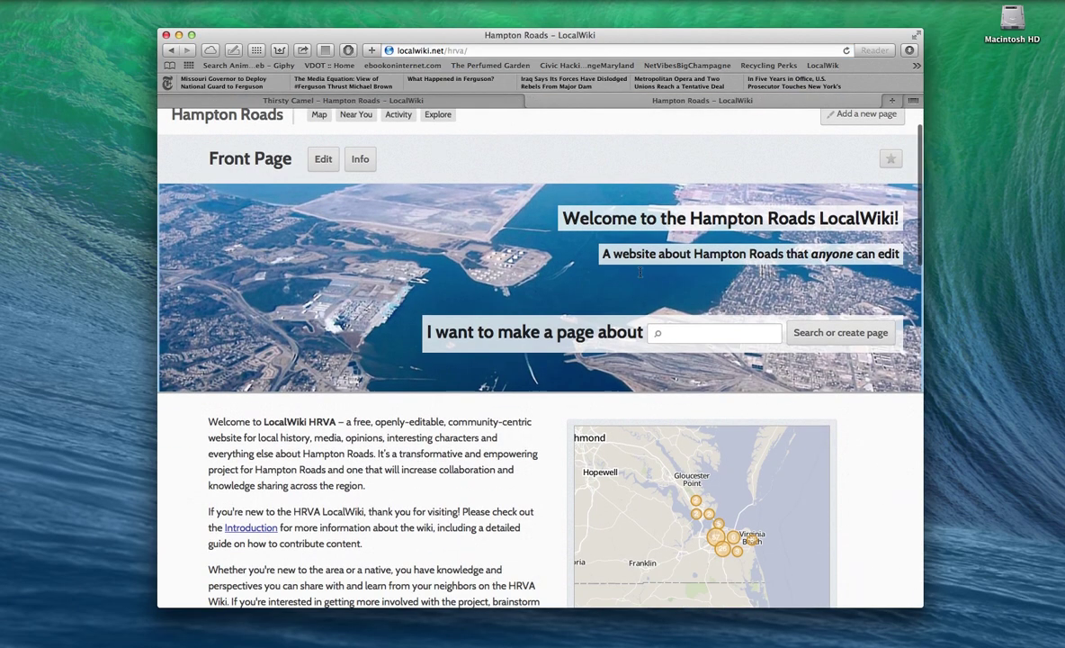
scroll(638, 274, "down", 10)
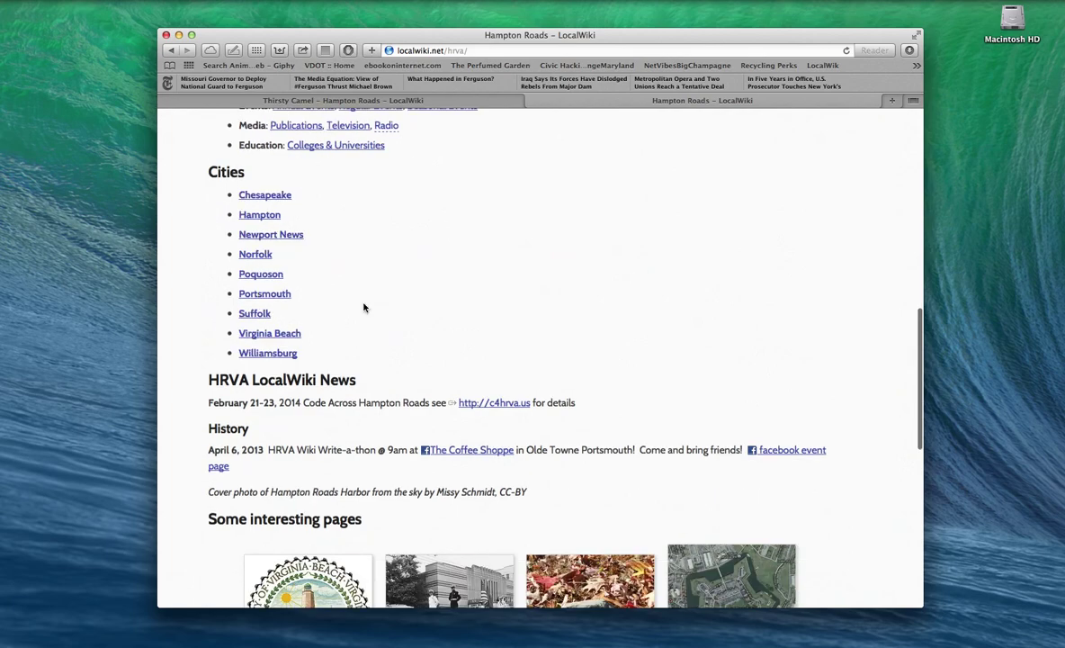
scroll(361, 265, "up", 2)
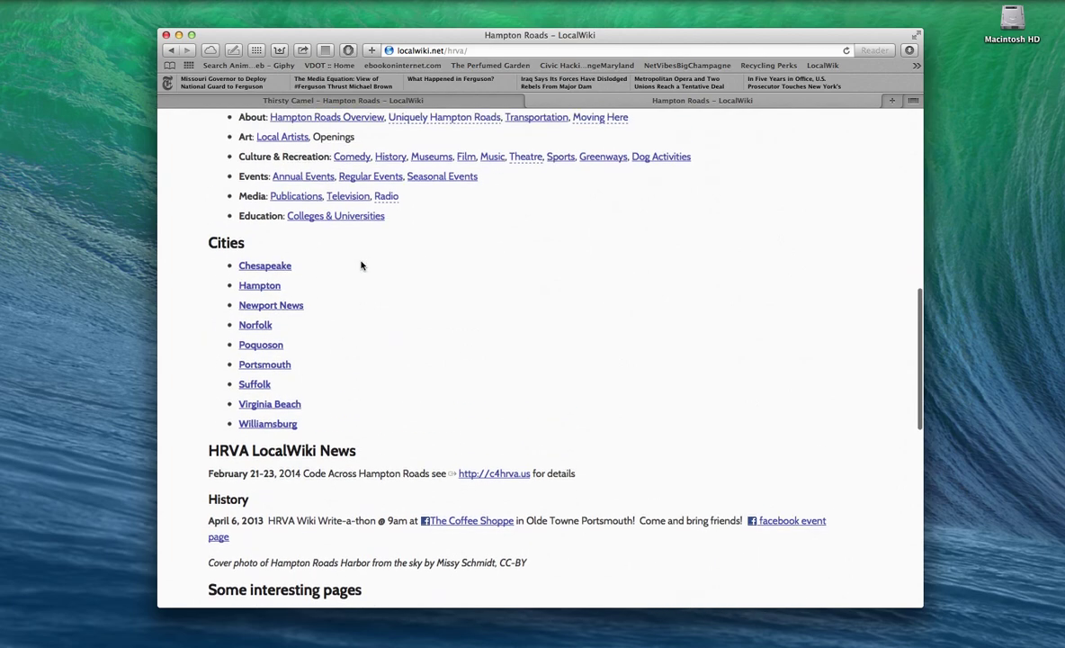
scroll(361, 265, "up", 1)
left_click(492, 198)
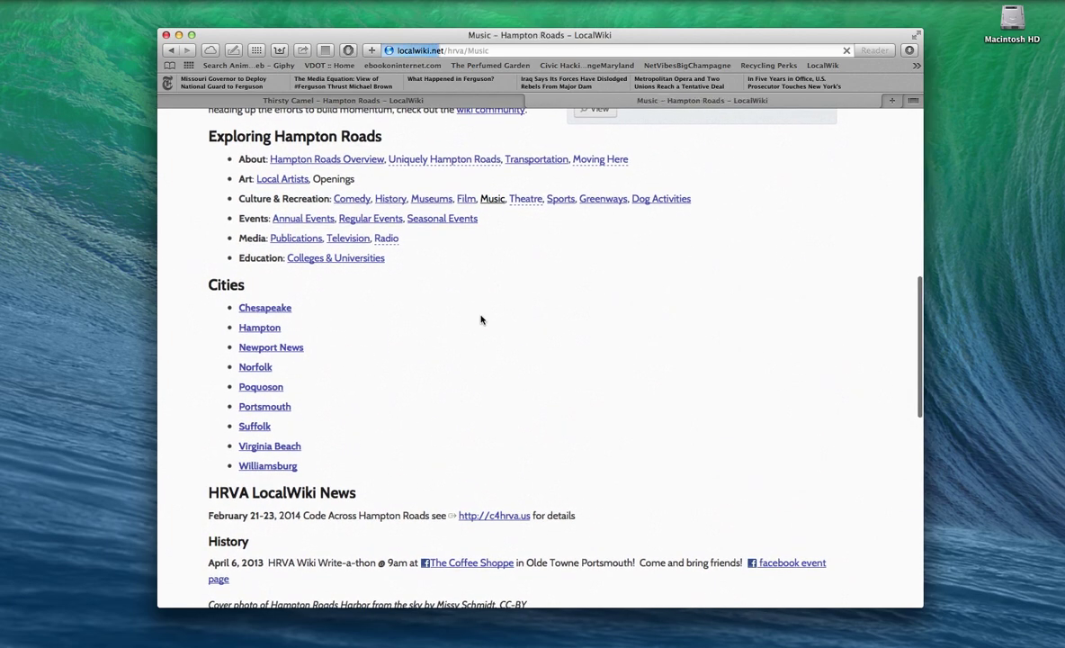
Step: Open Hampton Roads Live Music Venues, then return to the Thirsty Camel tab
scroll(450, 314, "down", 5)
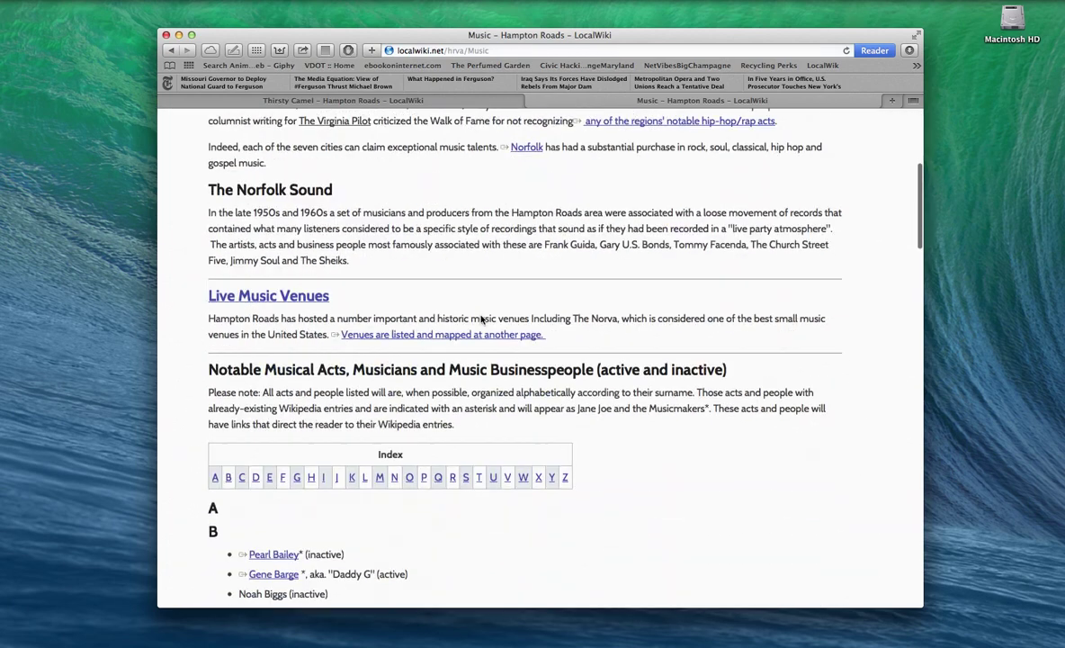
left_click(322, 304)
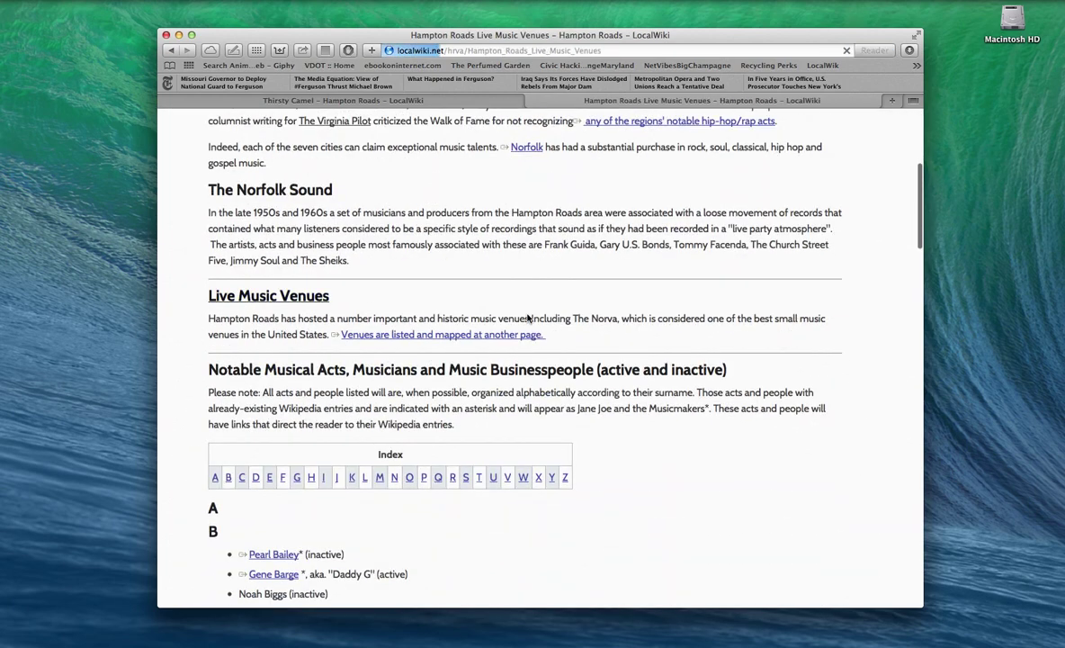
scroll(527, 318, "down", 5)
scroll(528, 318, "down", 3)
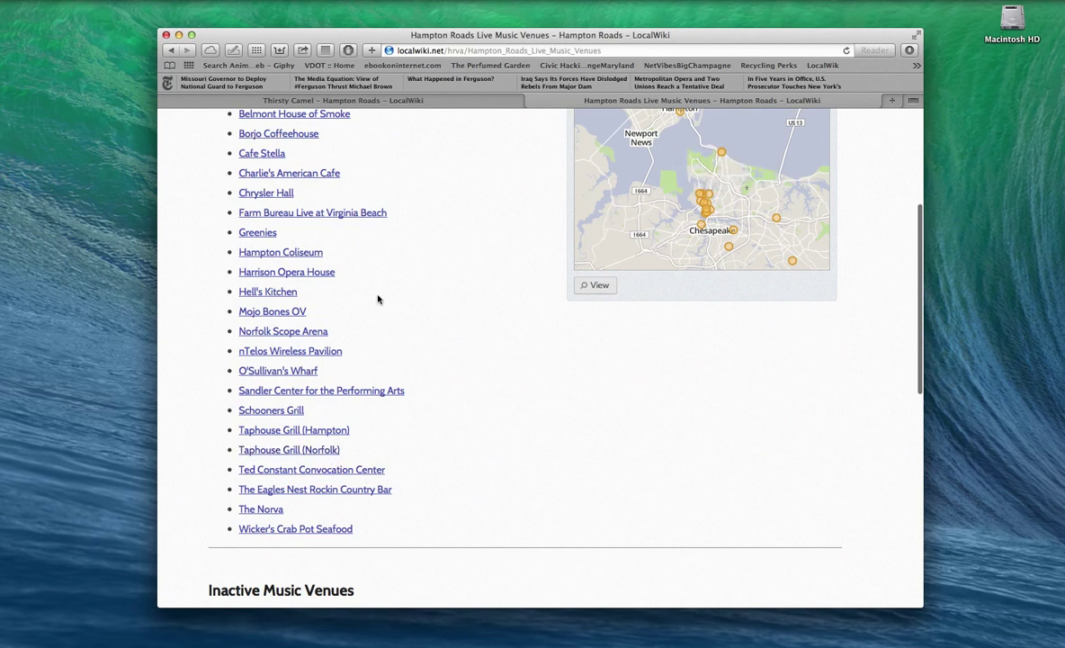
left_click(417, 102)
scroll(493, 263, "down", 1)
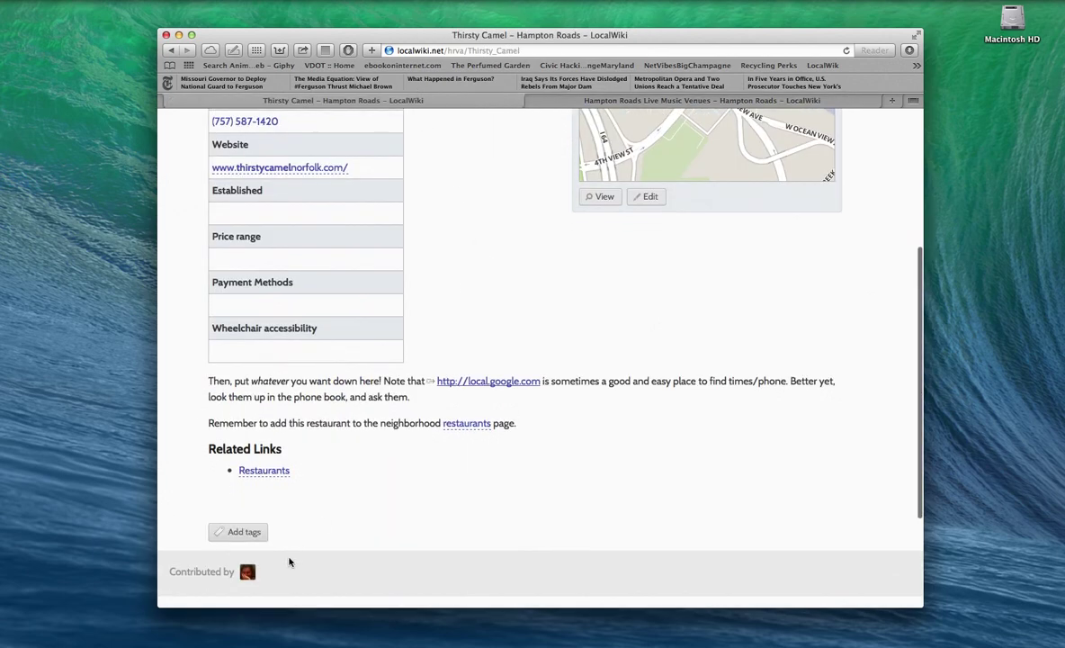
scroll(410, 503, "up", 5)
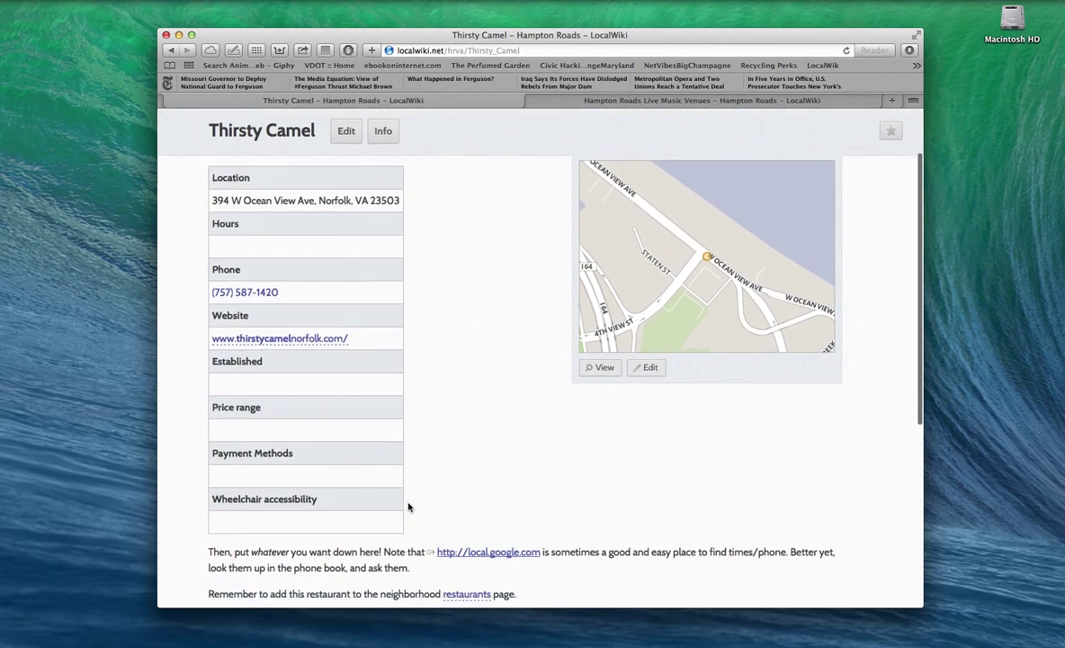
Step: Start adding tags to the Thirsty Camel page and enter livemusic as the first tag
scroll(409, 504, "down", 1)
scroll(410, 507, "down", 5)
left_click(261, 403)
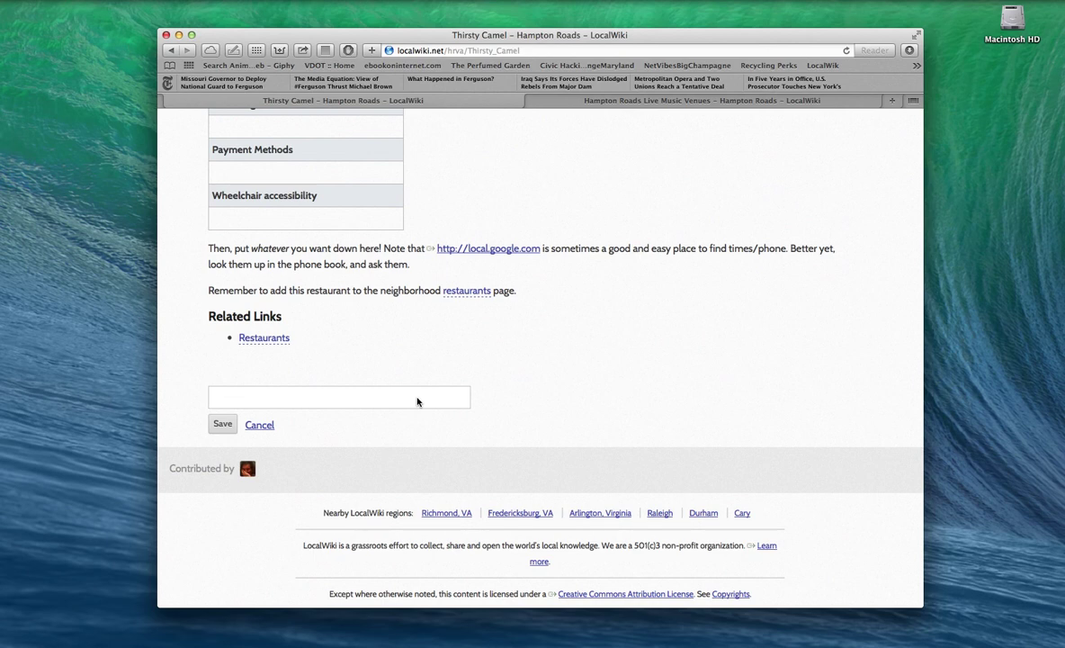
type("livemus")
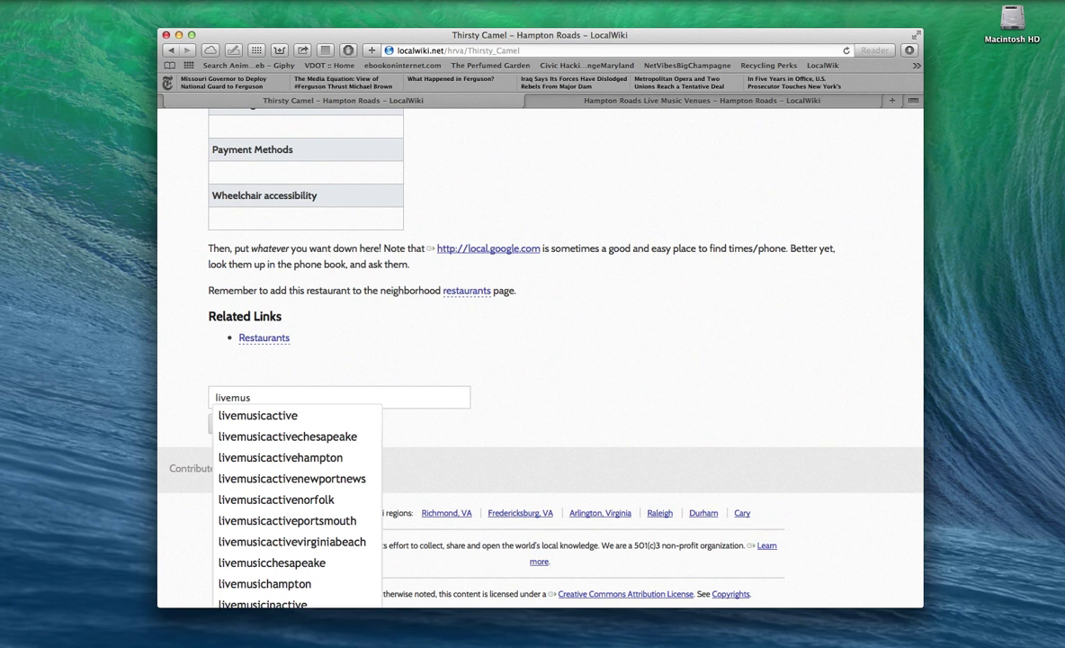
type("ic")
key("Return")
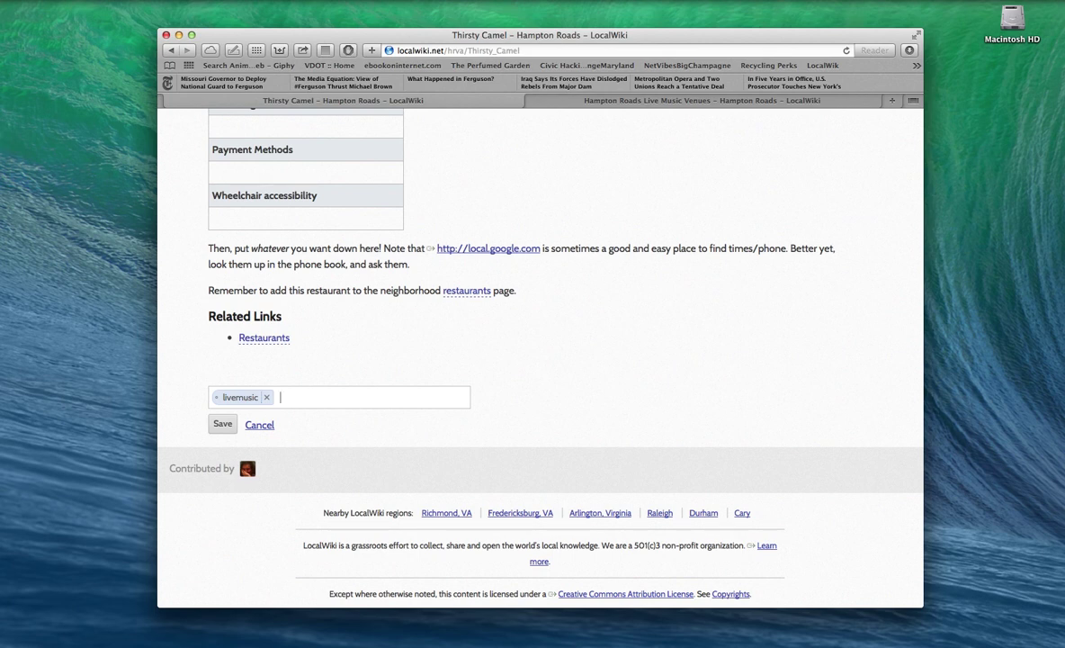
Step: Enter livemusicactive, livemusicactivenorfolk and livemusicnorfolk as tags, using suggestions and fixing a typo
type("livemusicactive")
key("Down")
key("Return")
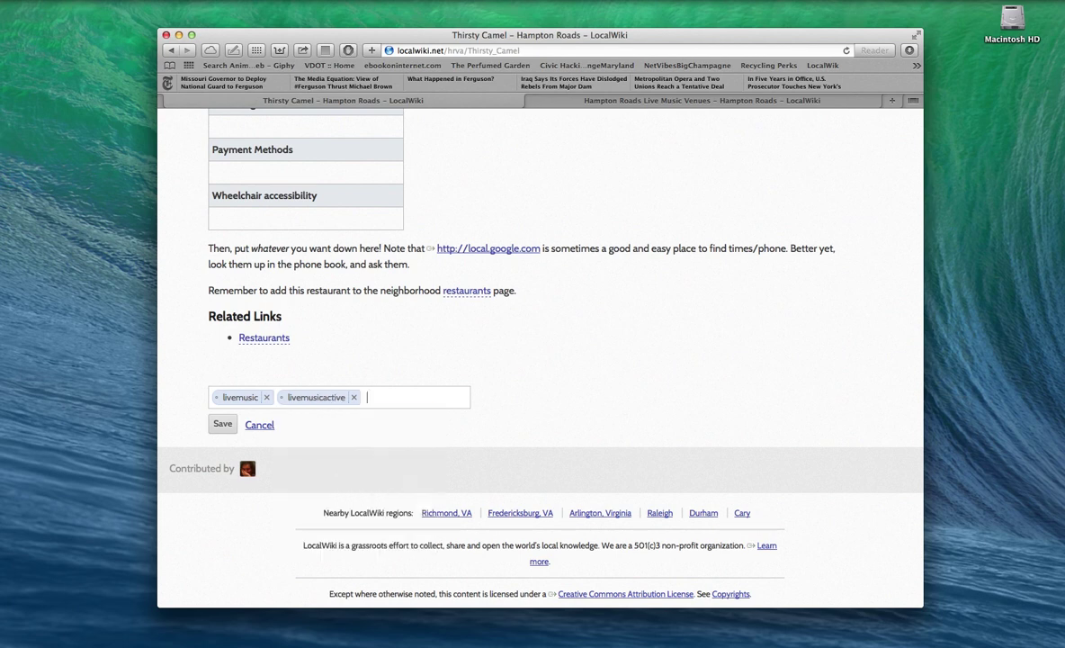
type("livemusicactive")
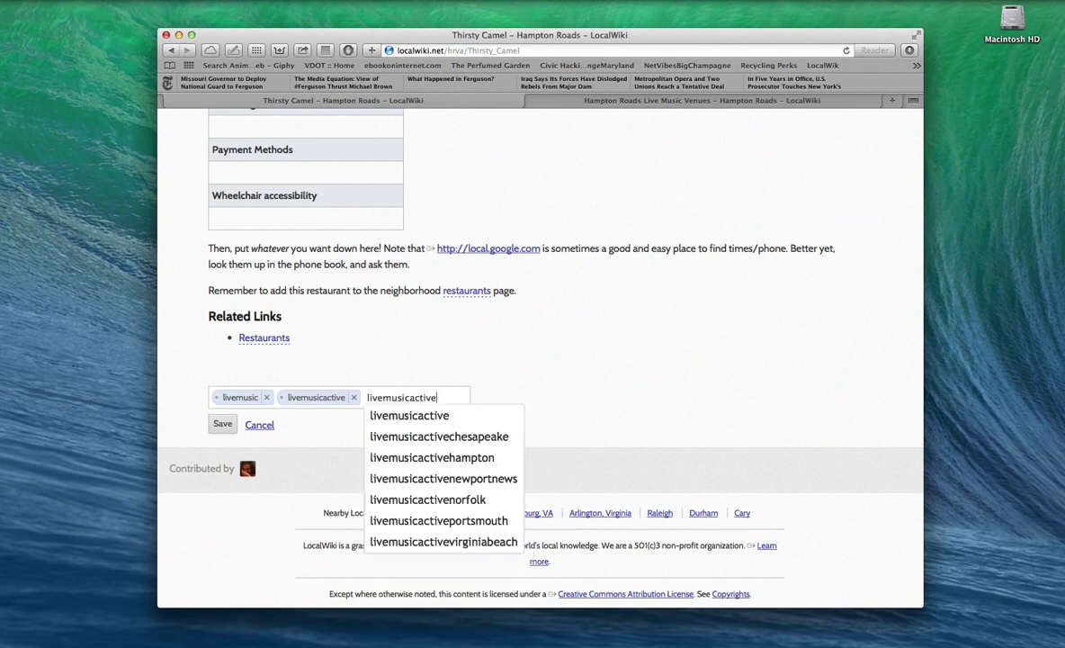
key("Down")
key("Down")
key("Down")
key("Down")
key("Down")
key("Return")
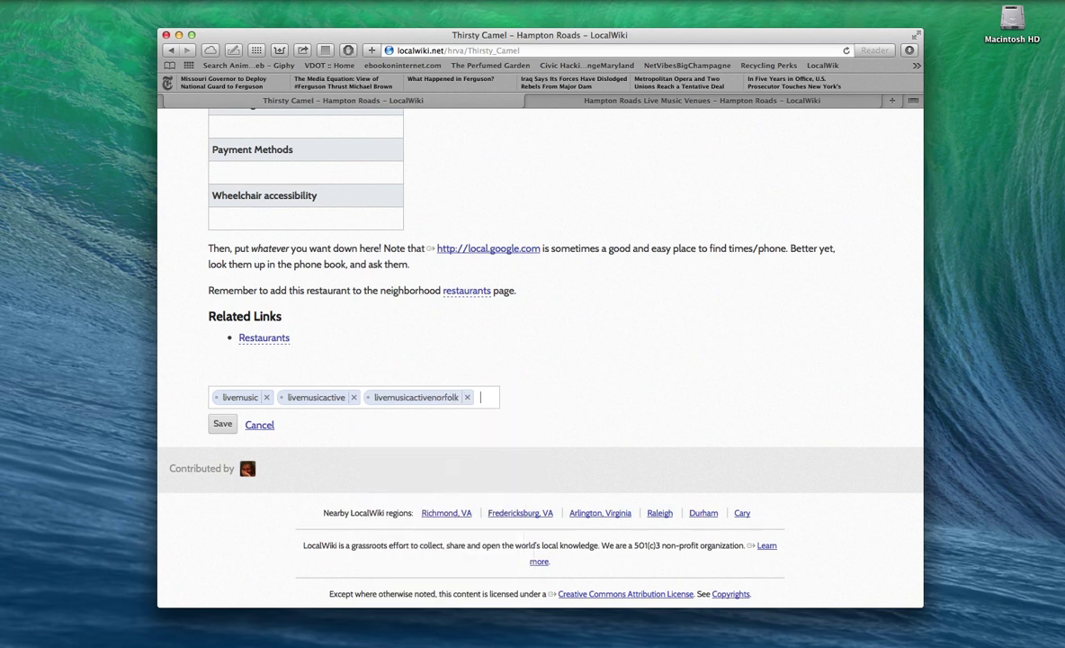
type("livemusicnorfo")
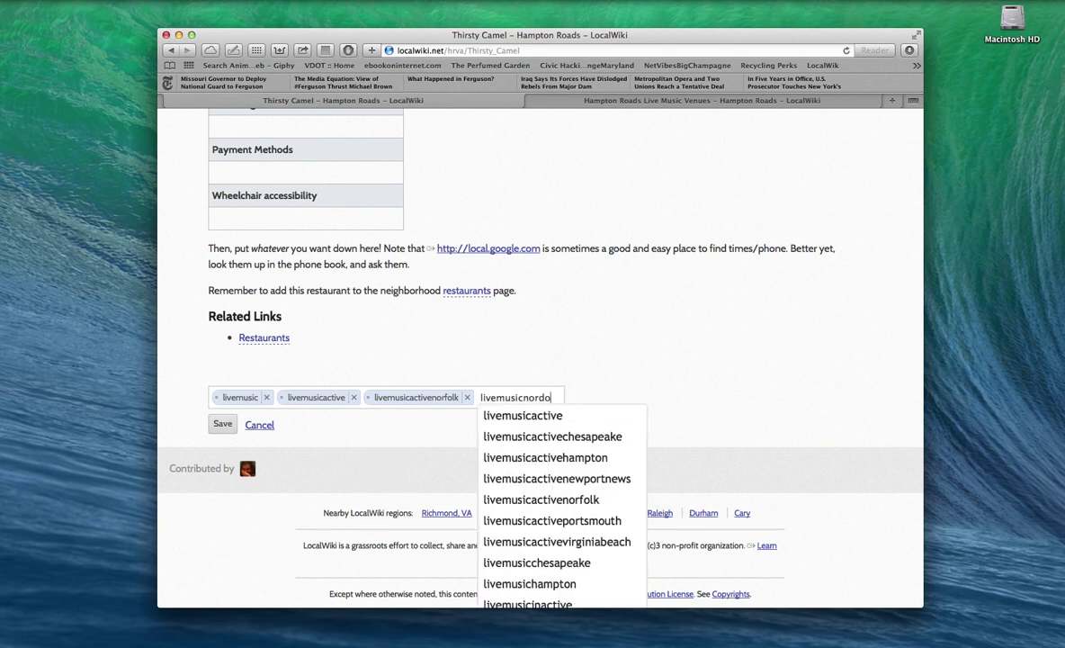
key("BackSpace")
key("BackSpace")
key("BackSpace")
type("rfolk")
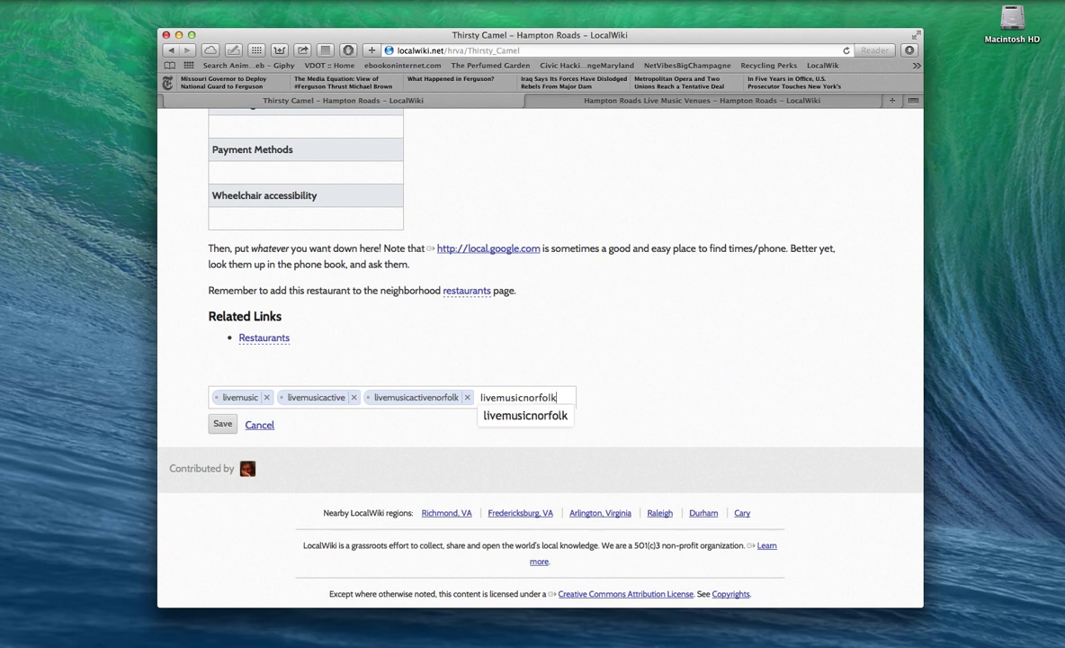
key("Return")
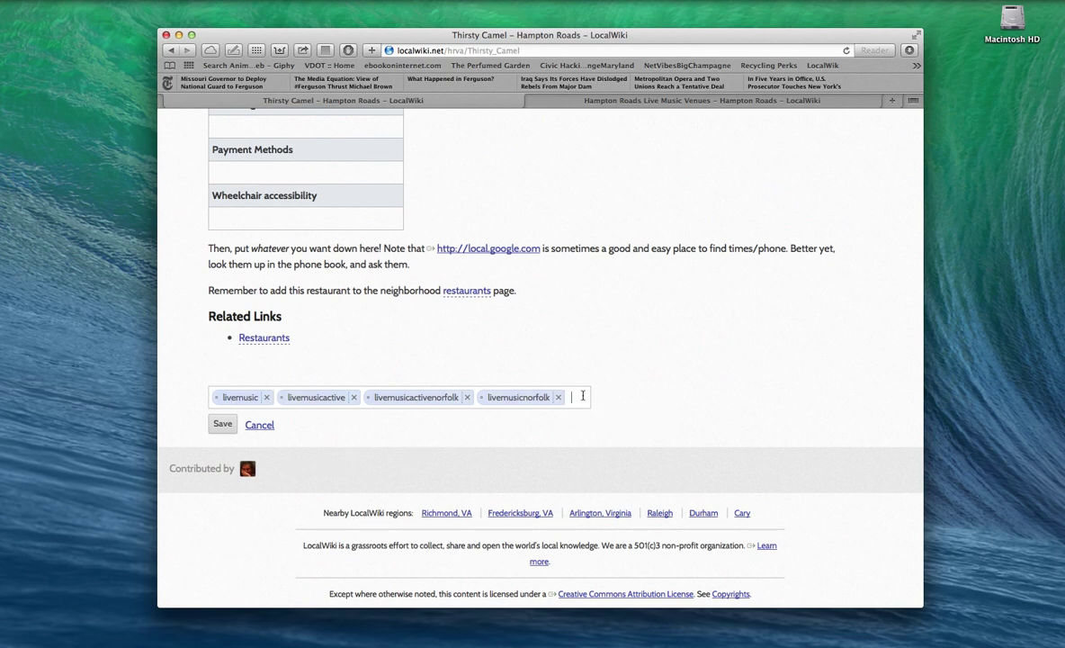
Step: Add the tags bar, norfolk, norfolkbar, oceanview and Oceanviewnorfolk
type("bar")
key("Return")
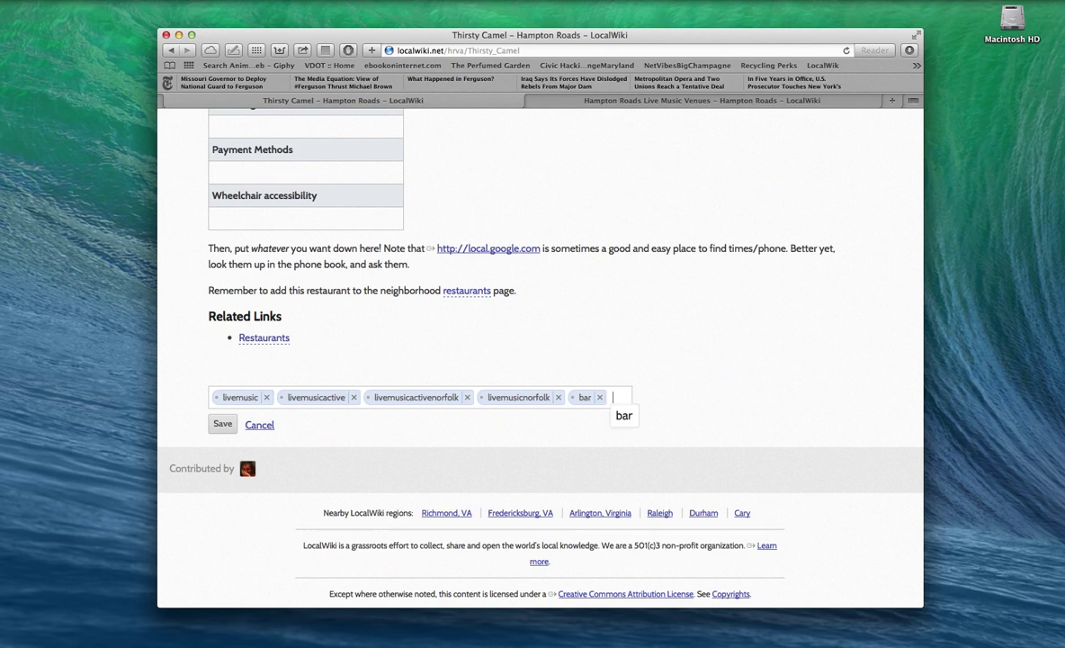
type("norfolk")
key("Return")
type("norfolkbar")
key("Return")
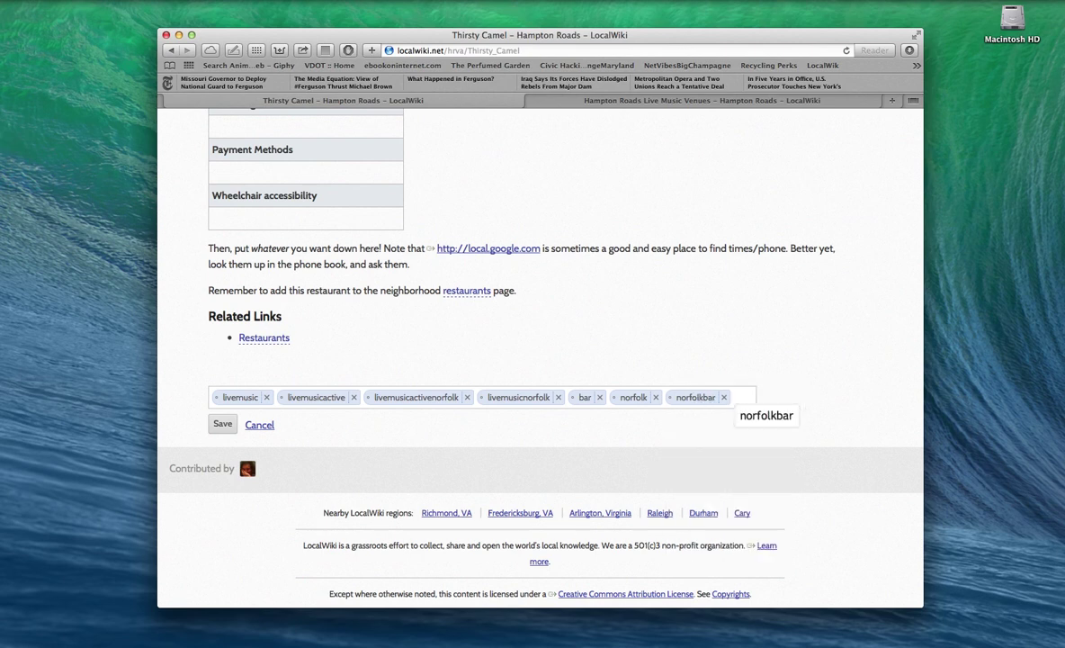
type("oceanview")
key("Return")
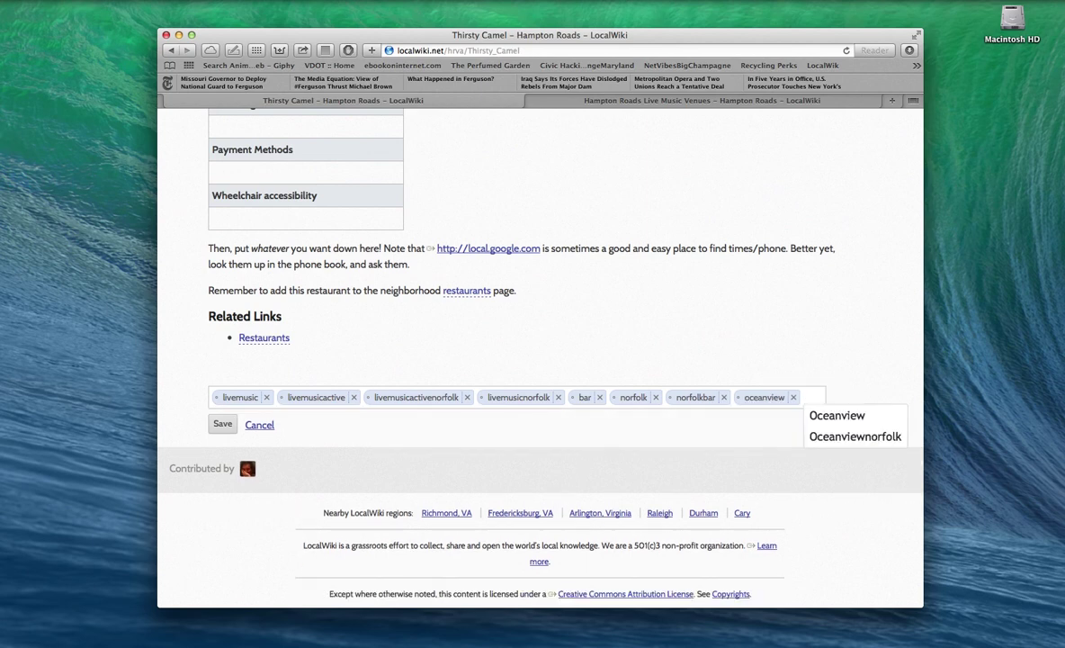
type("oceanv")
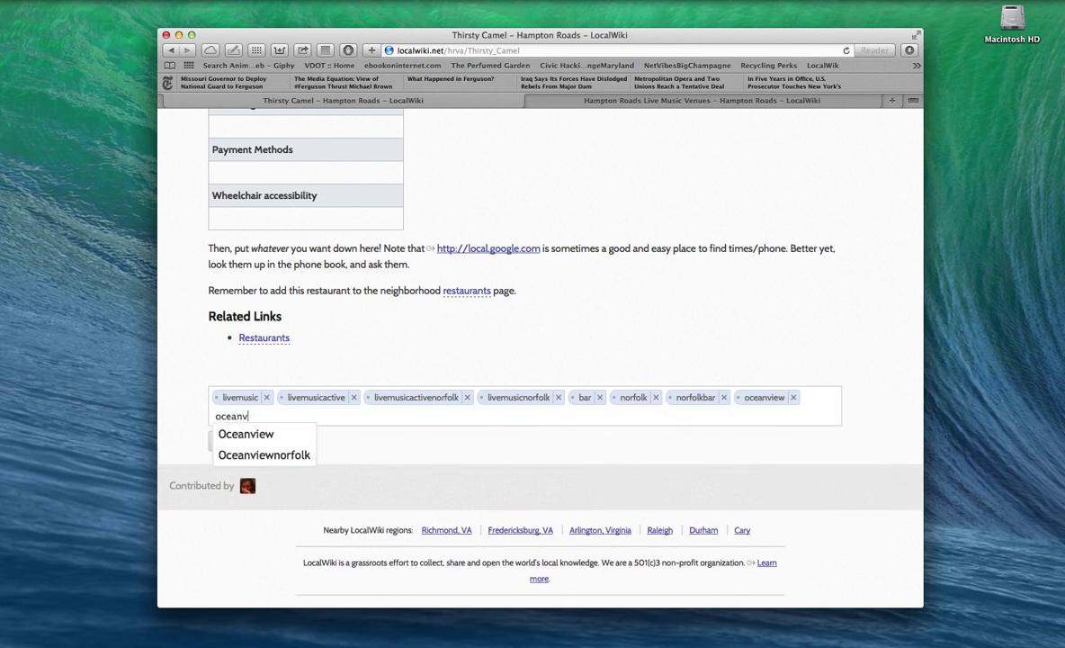
type("iew")
key("Down")
key("Down")
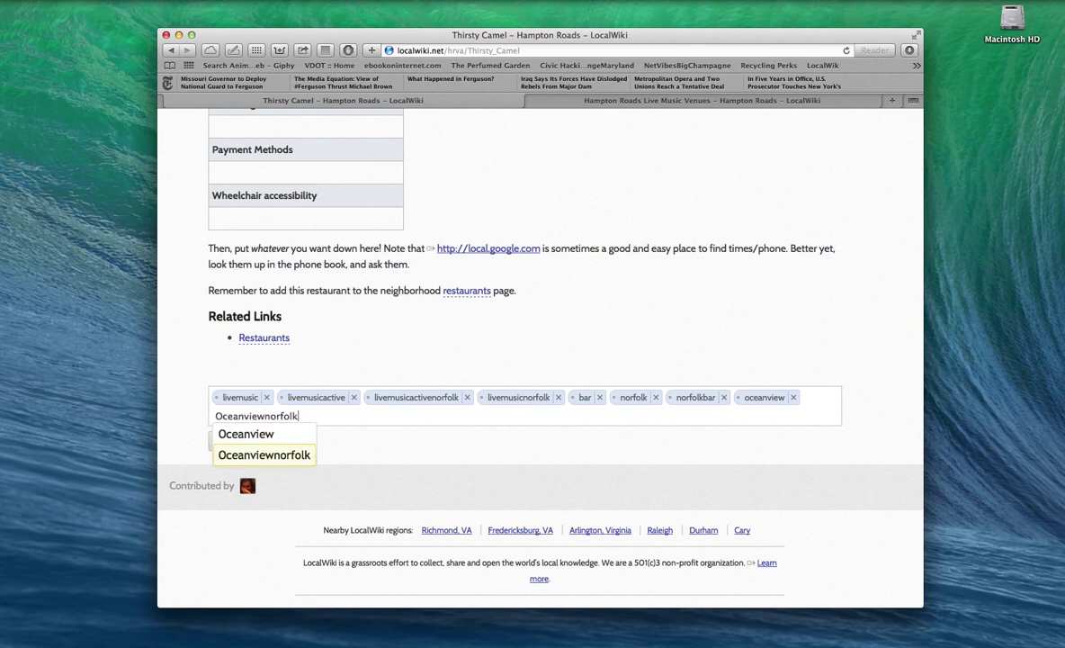
key("Return")
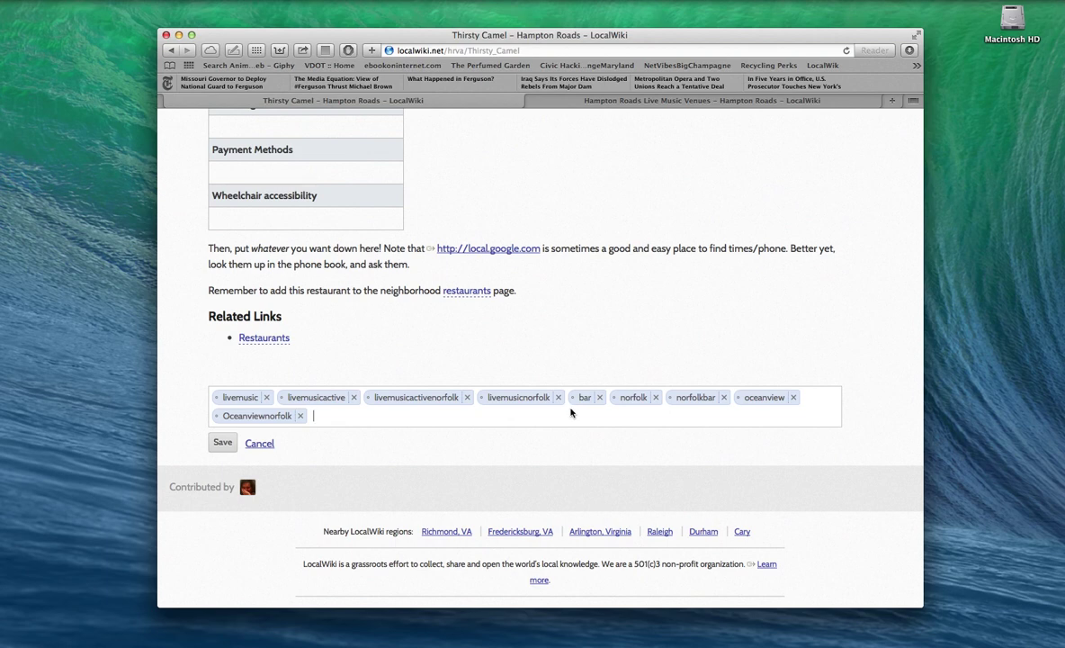
Step: Add the tags restaurant and norfolkrestaurant, correcting the misspellings
type("restaruan")
key("BackSpace")
key("BackSpace")
key("BackSpace")
key("BackSpace")
type("urant")
key("Return")
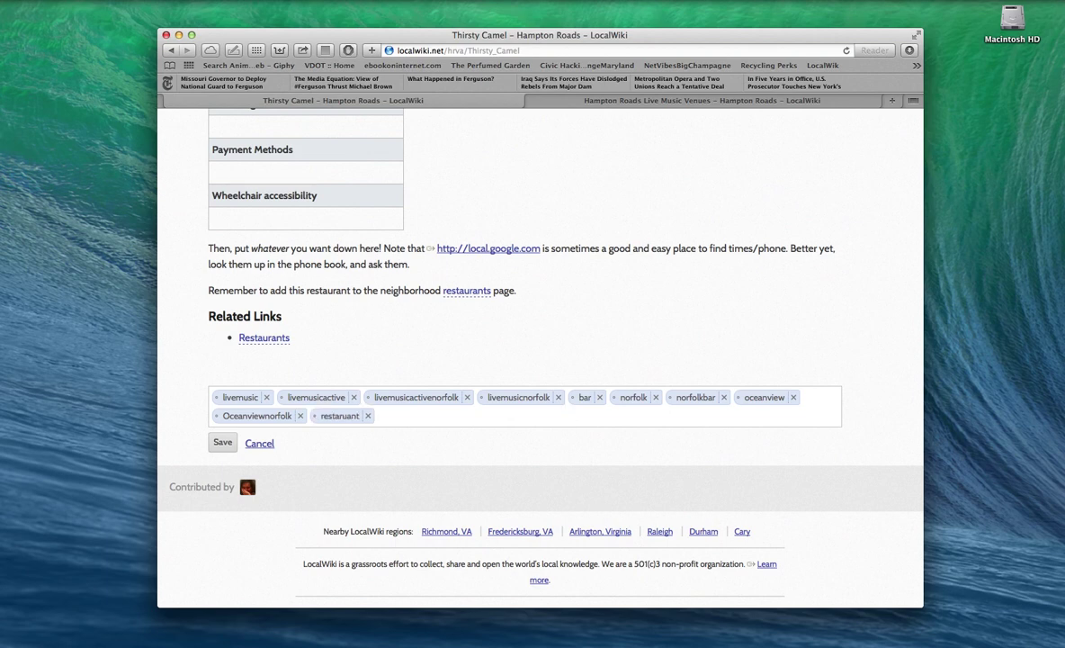
type("norfolfre")
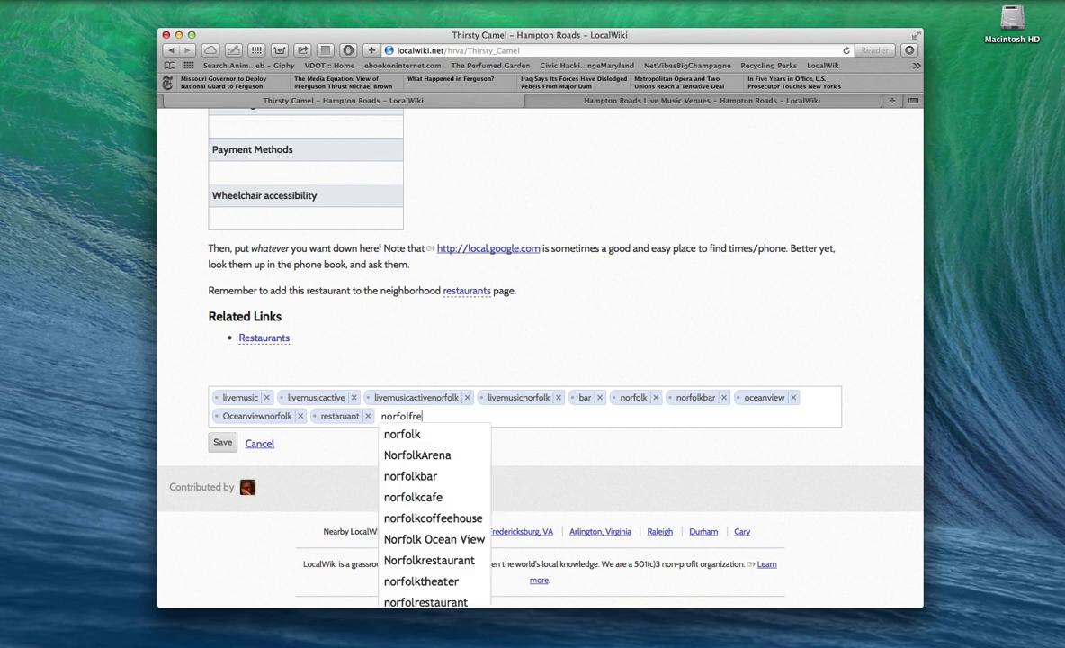
type("stau")
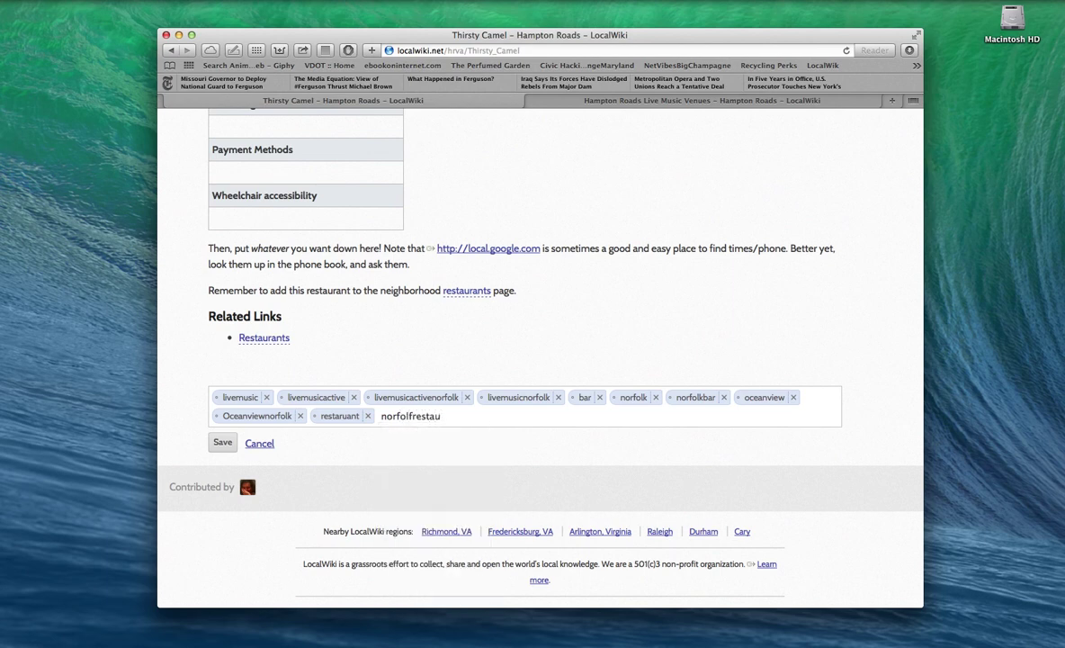
key("BackSpace")
key("BackSpace")
key("BackSpace")
key("BackSpace")
key("BackSpace")
key("BackSpace")
key("BackSpace")
type("k")
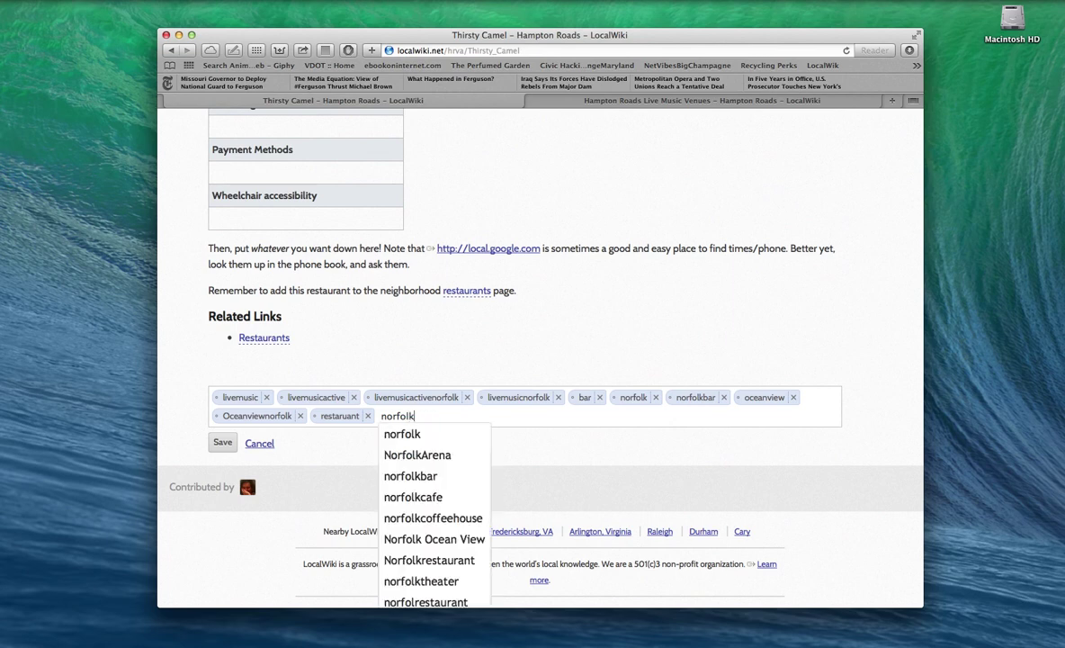
type("restauran")
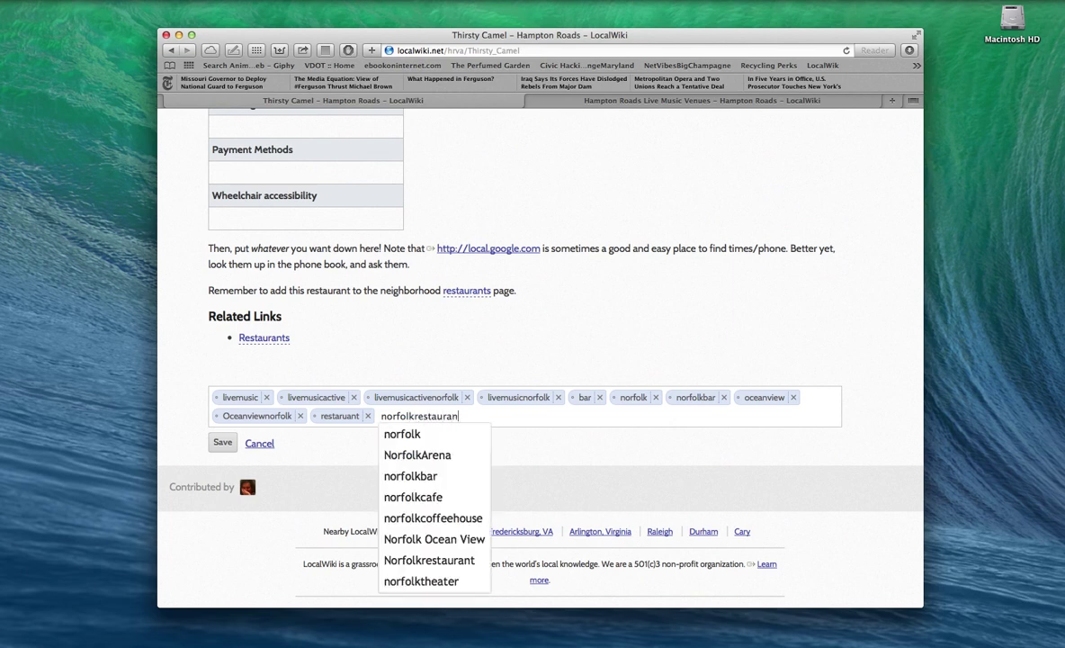
type("t")
key("Return")
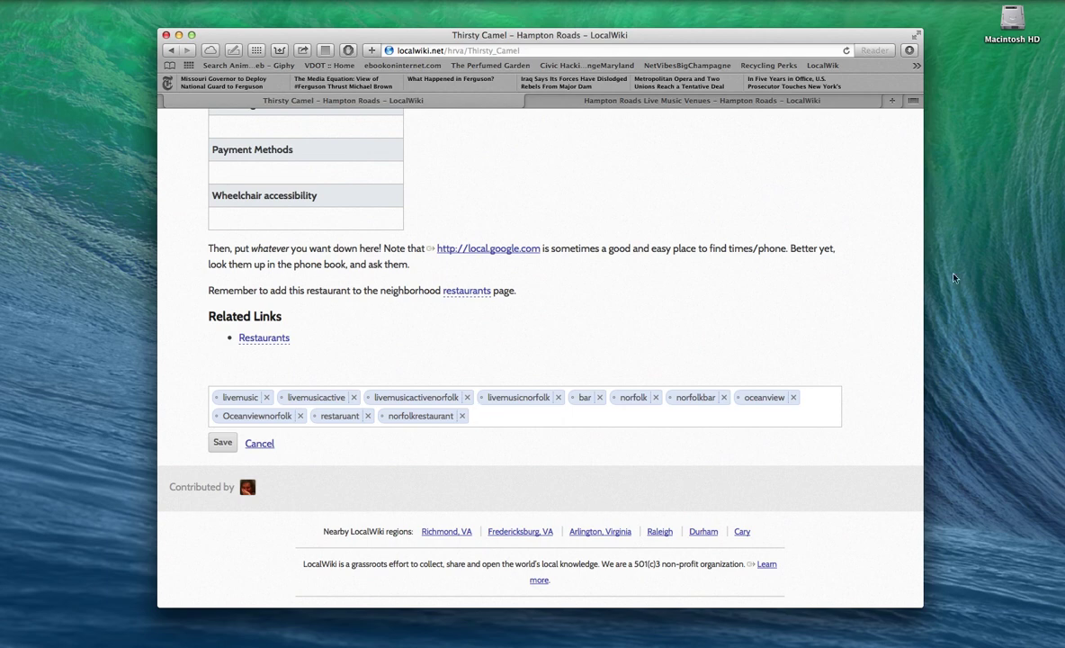
Step: Save the tags, reopen Edit tags and save again so restaurant and Norfolkrestaurant stick
left_click(223, 443)
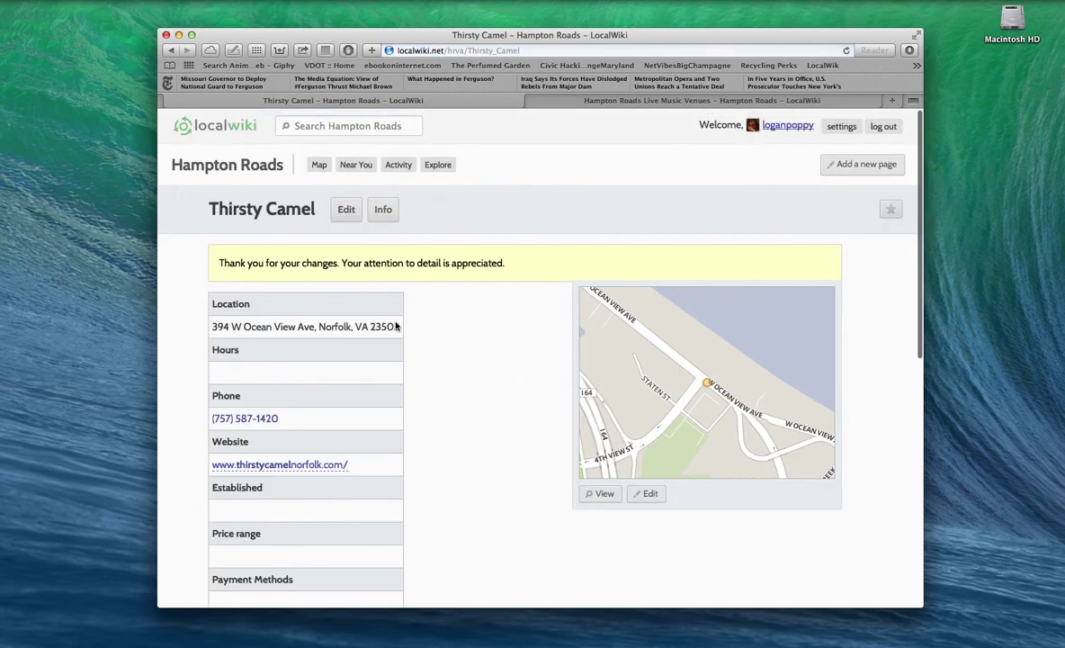
scroll(409, 325, "down", 3)
scroll(409, 326, "down", 8)
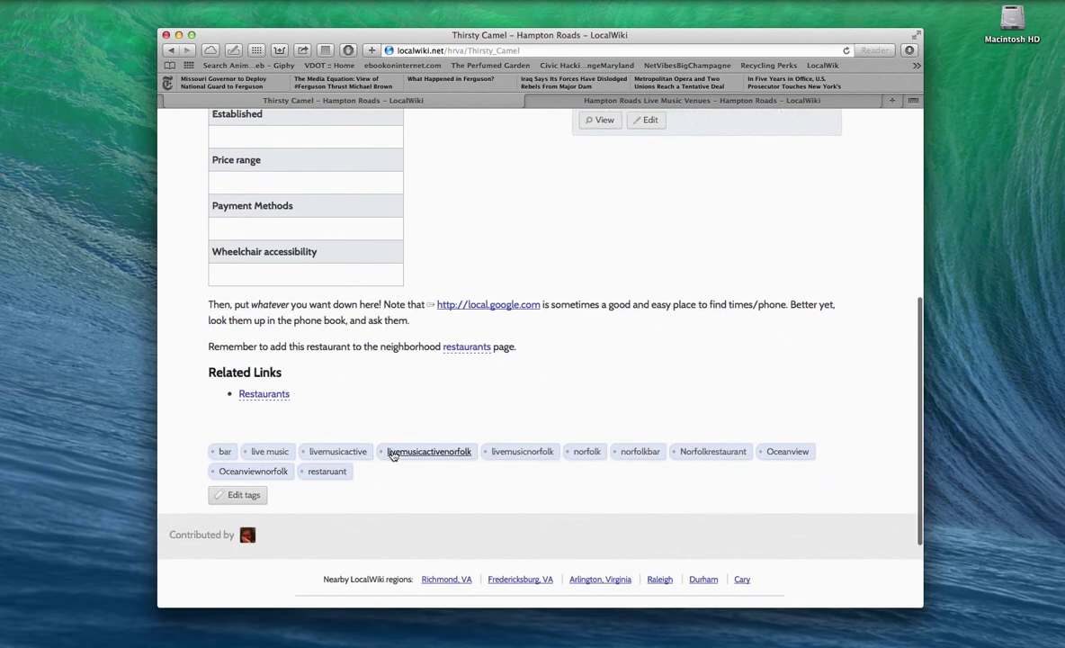
left_click(245, 494)
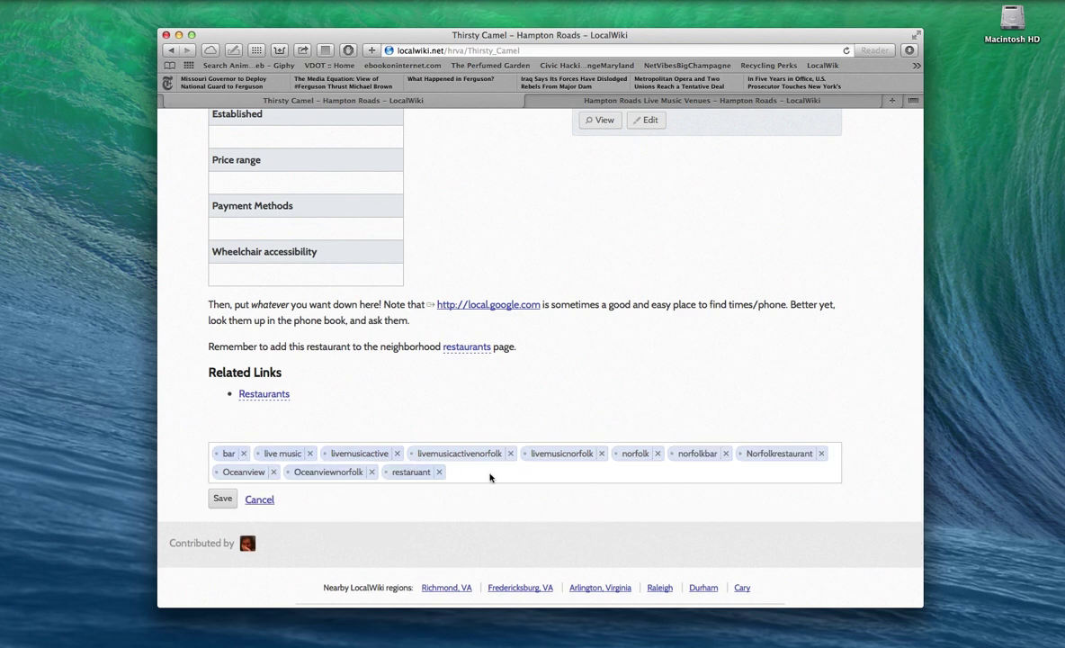
left_click(222, 498)
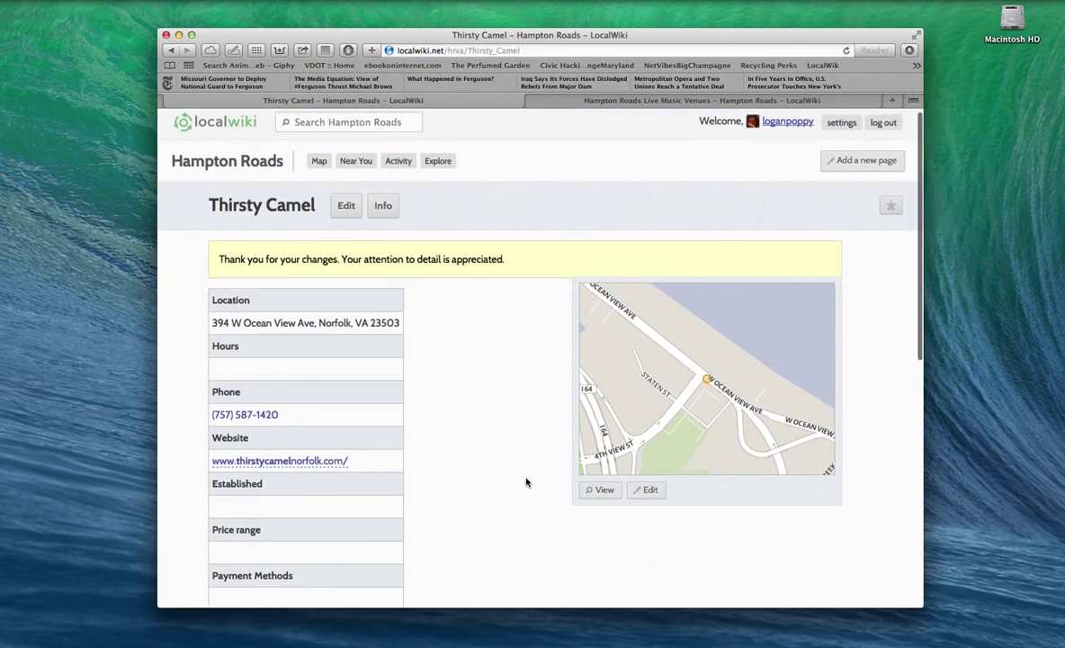
scroll(527, 482, "down", 1)
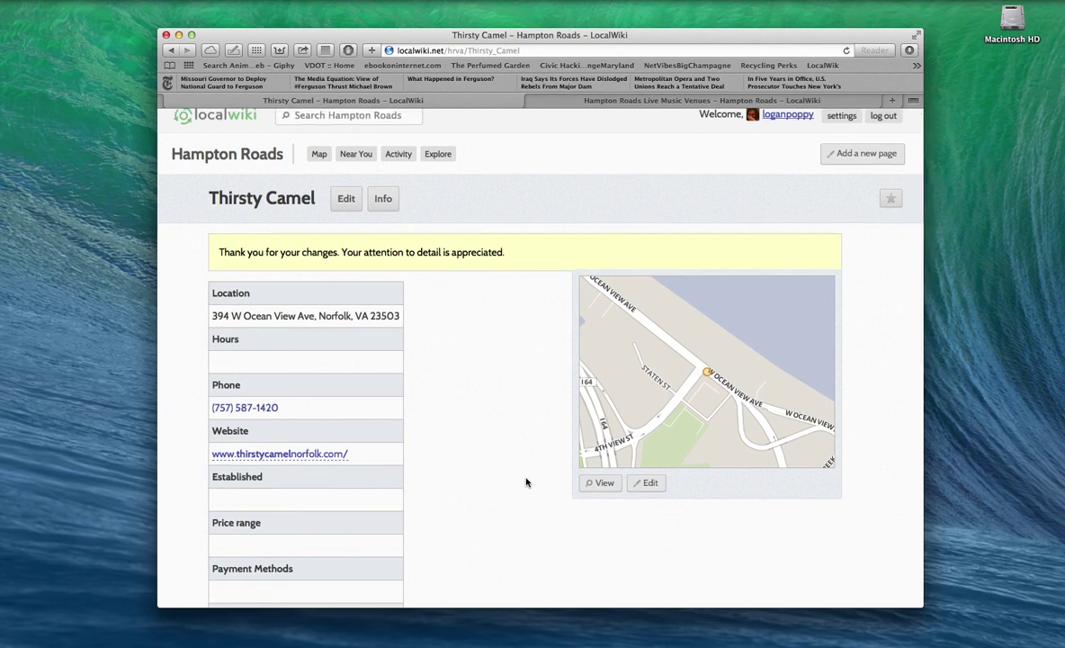
scroll(704, 171, "down", 1)
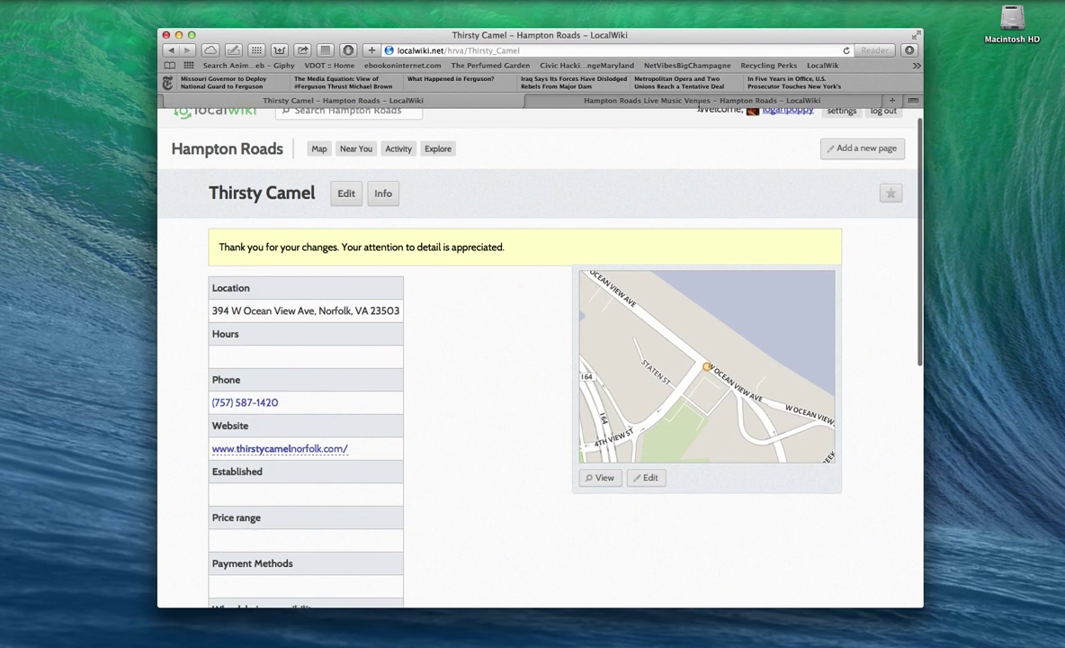
Step: Switch to the Live Music Venues tab and reload it twice until Thirsty Camel is listed
key("ctrl+Tab")
scroll(432, 324, "up", 2)
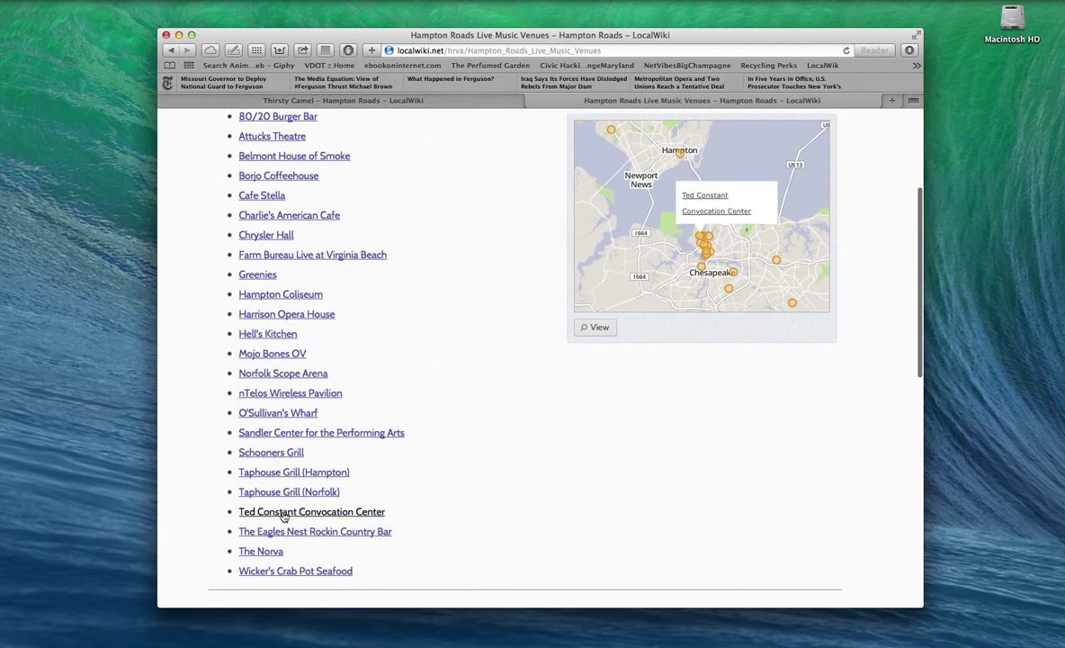
mouse_move(283, 531)
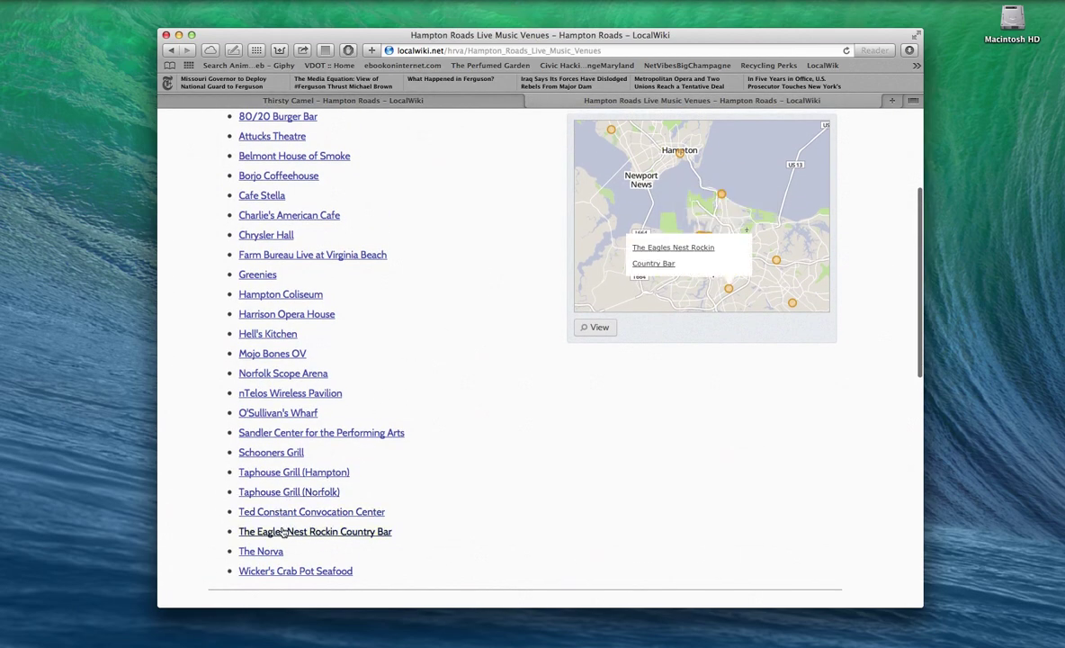
left_click(847, 51)
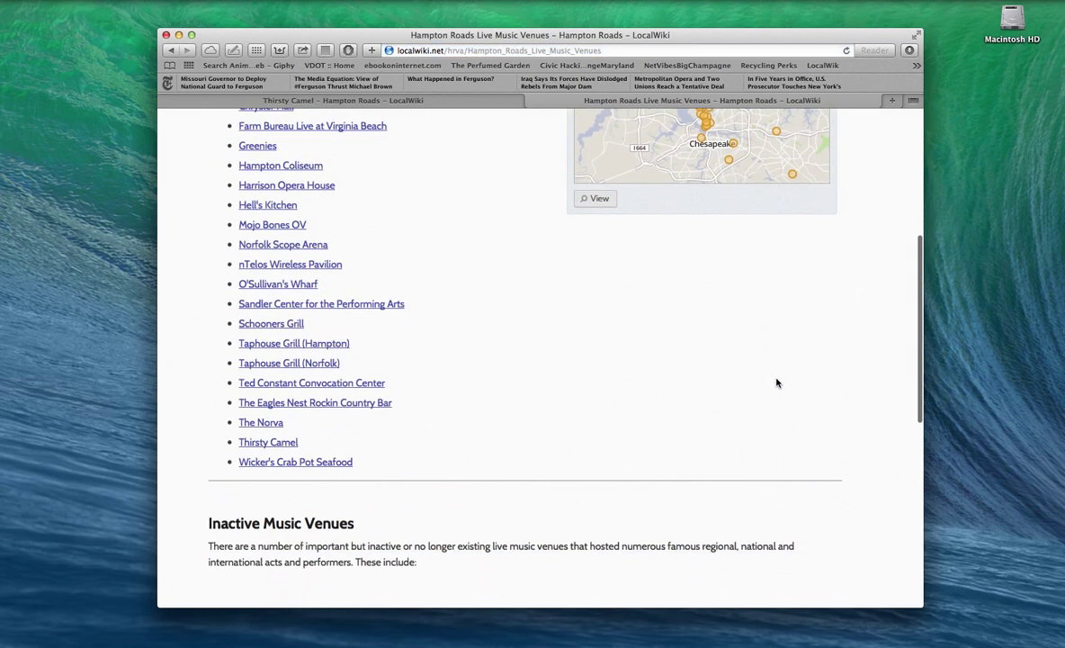
scroll(777, 383, "up", 3)
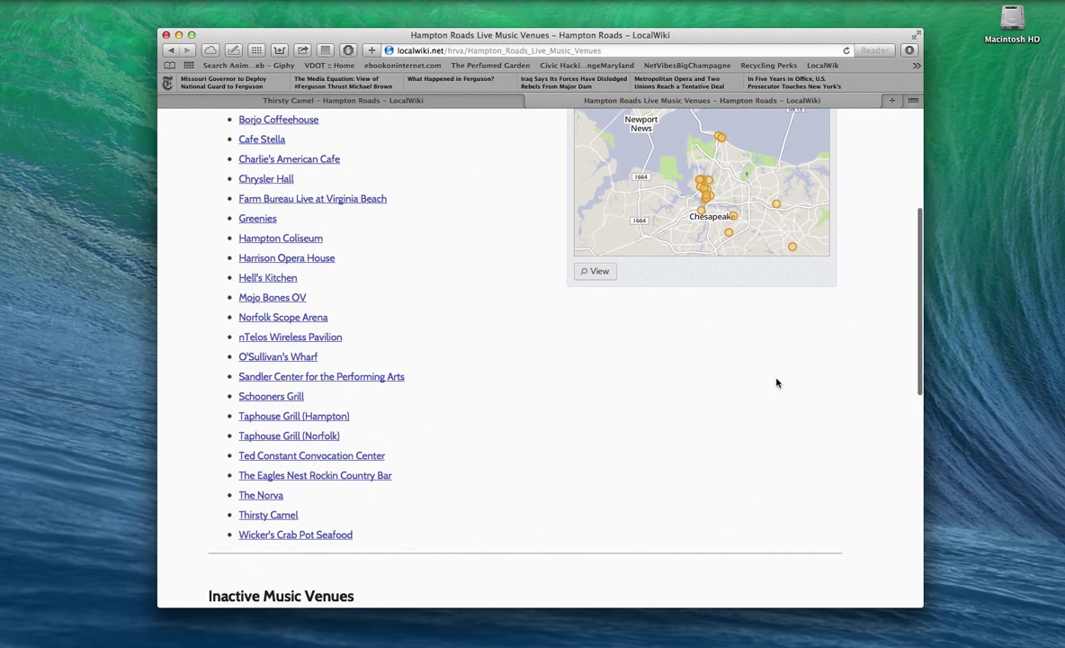
scroll(778, 383, "down", 5)
scroll(777, 383, "up", 5)
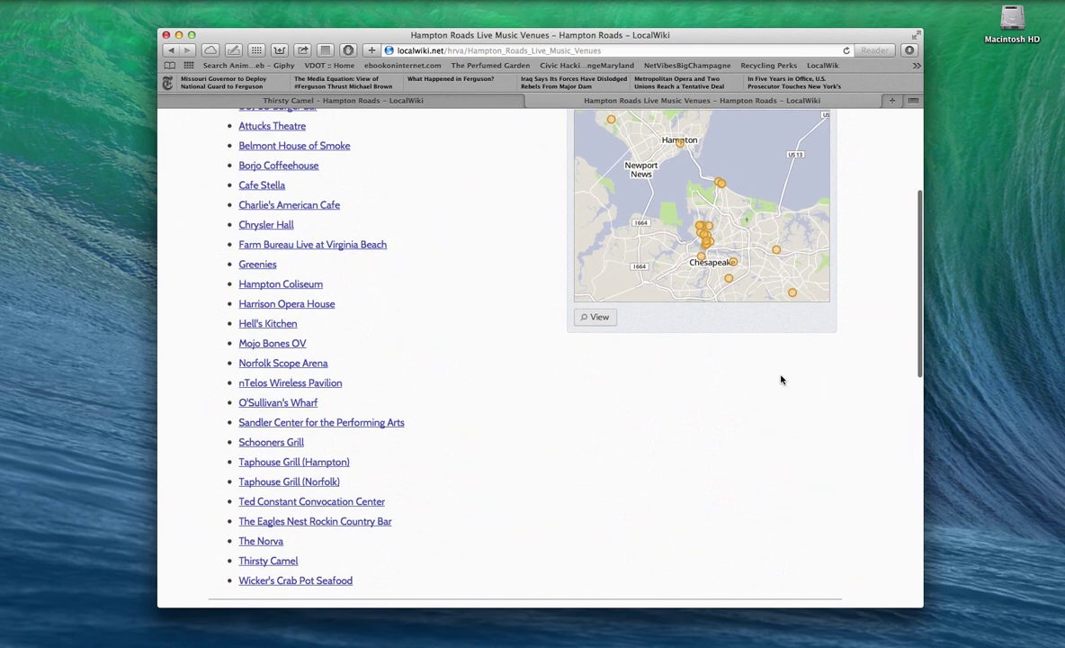
left_click(839, 67)
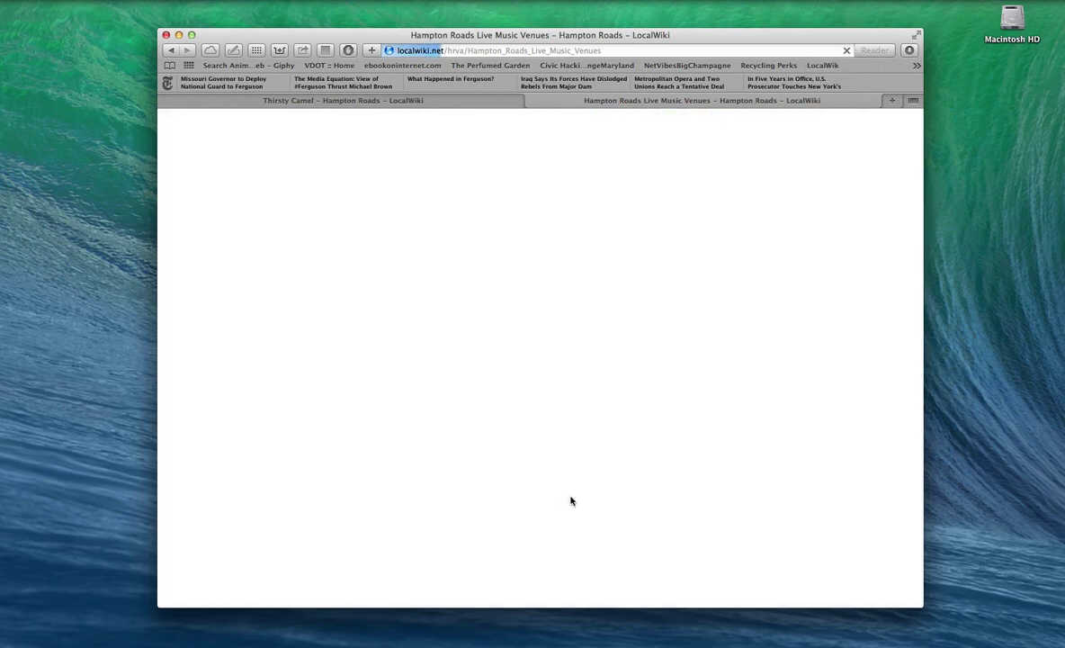
scroll(570, 501, "down", 10)
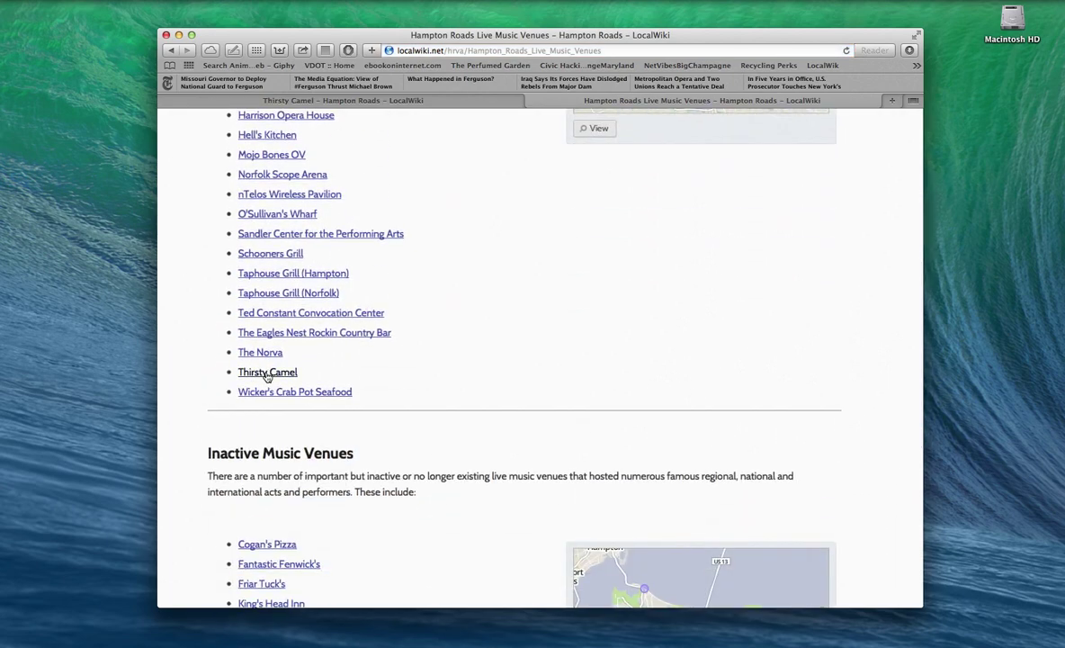
scroll(397, 373, "up", 3)
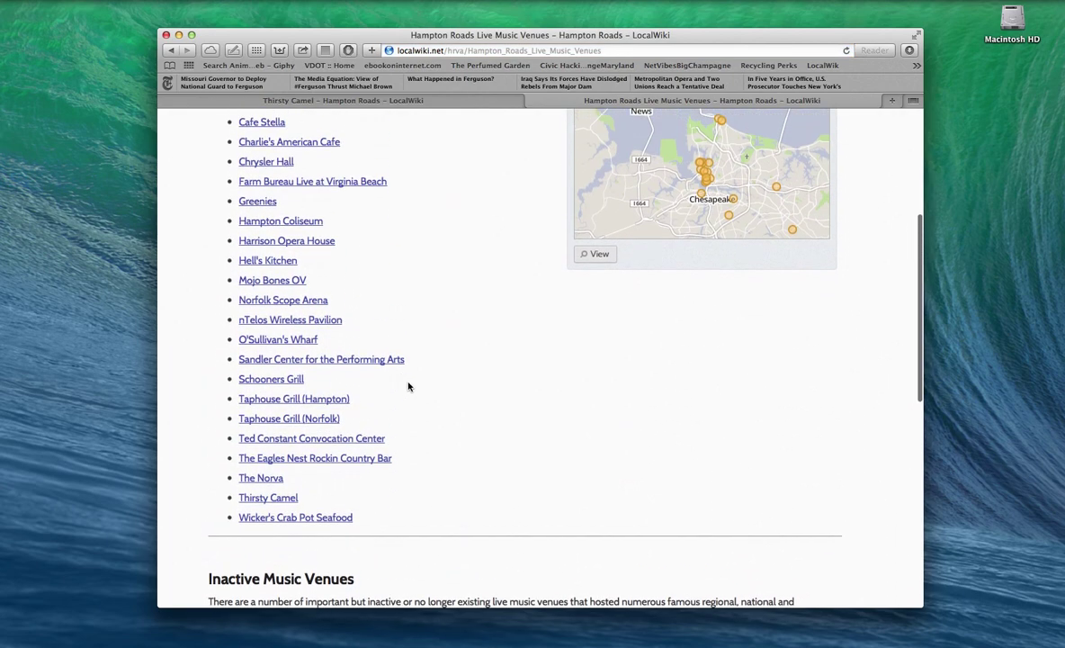
mouse_move(300, 498)
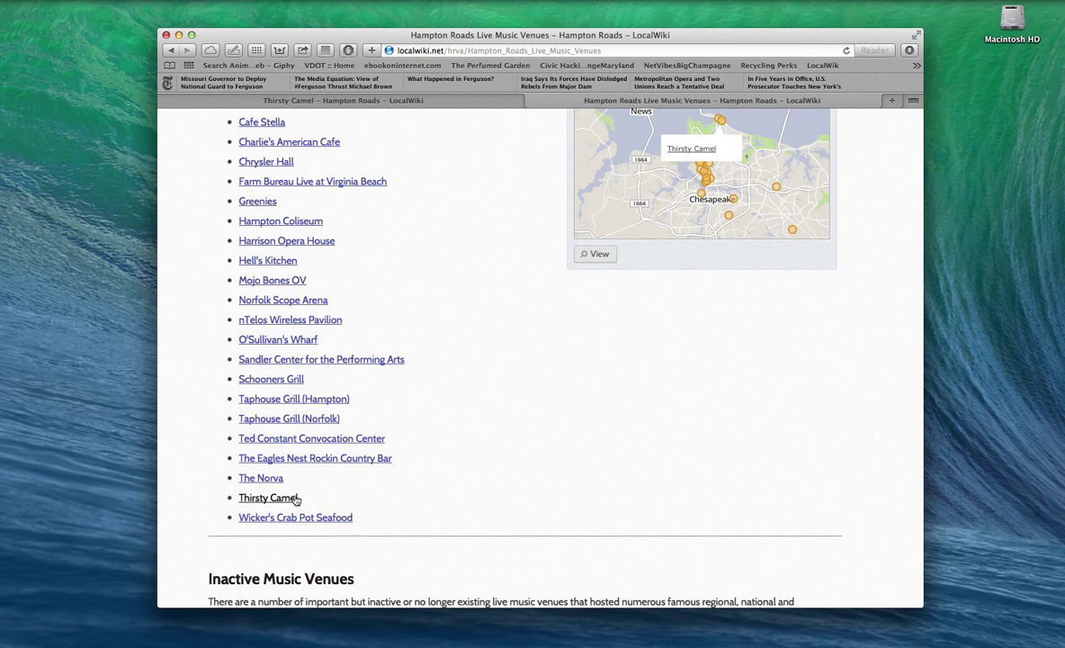
scroll(394, 492, "up", 3)
scroll(360, 493, "down", 3)
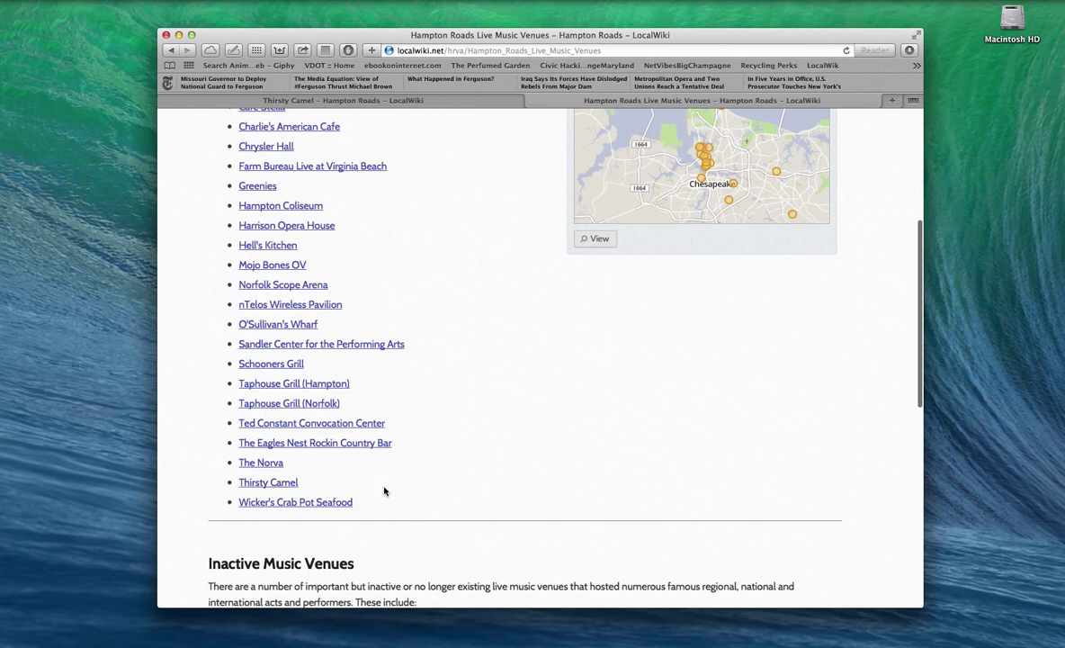
scroll(418, 491, "up", 2)
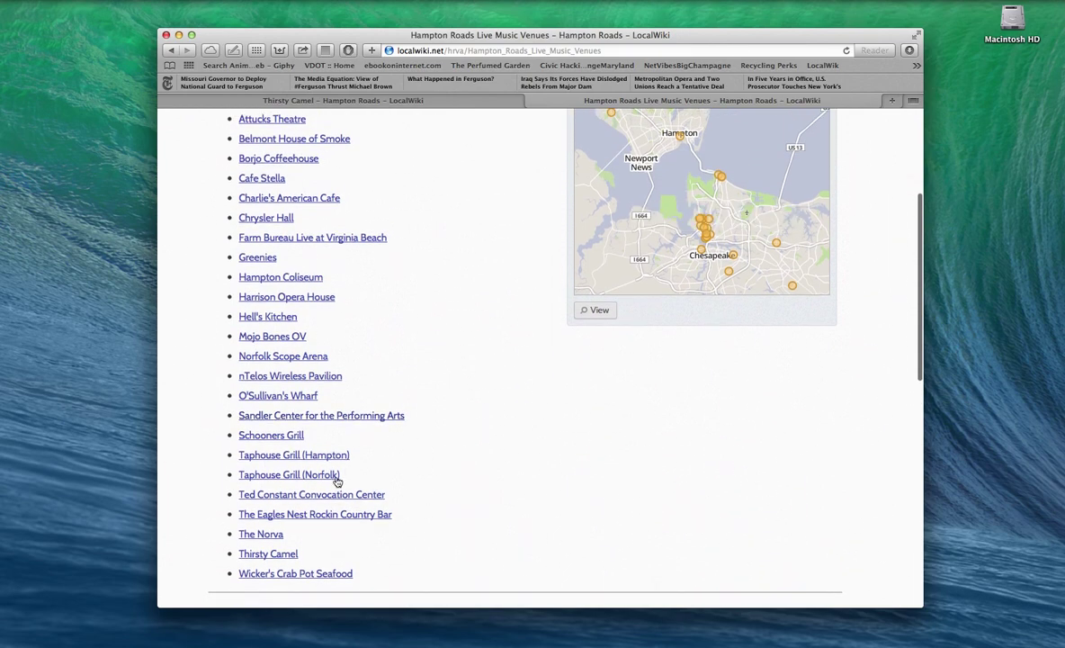
mouse_move(346, 520)
scroll(395, 518, "down", 5)
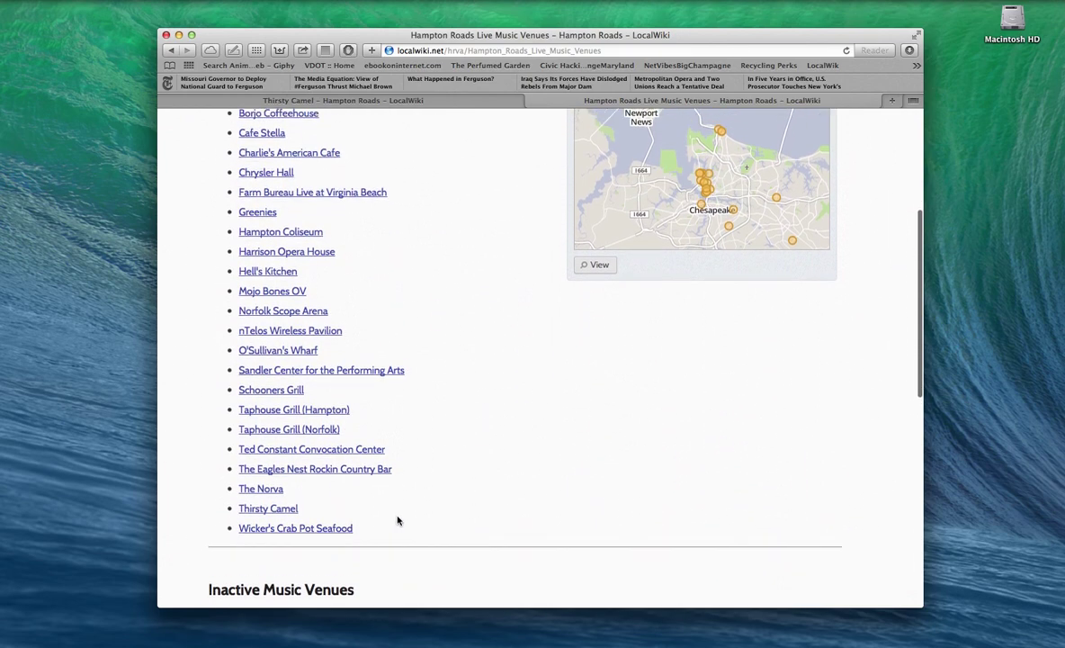
scroll(397, 516, "up", 5)
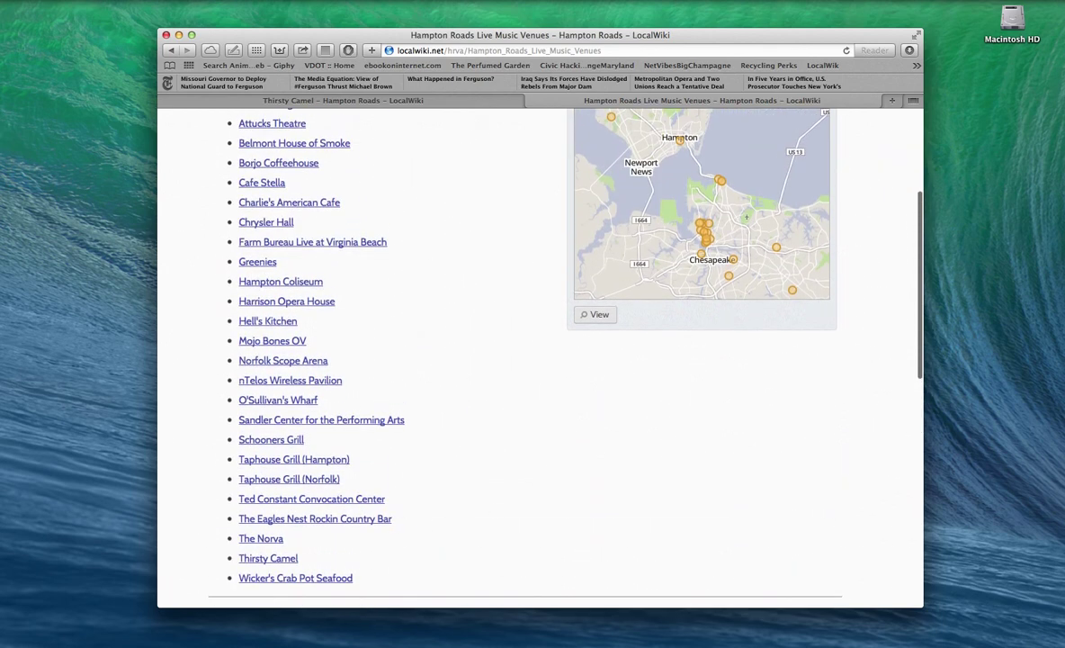